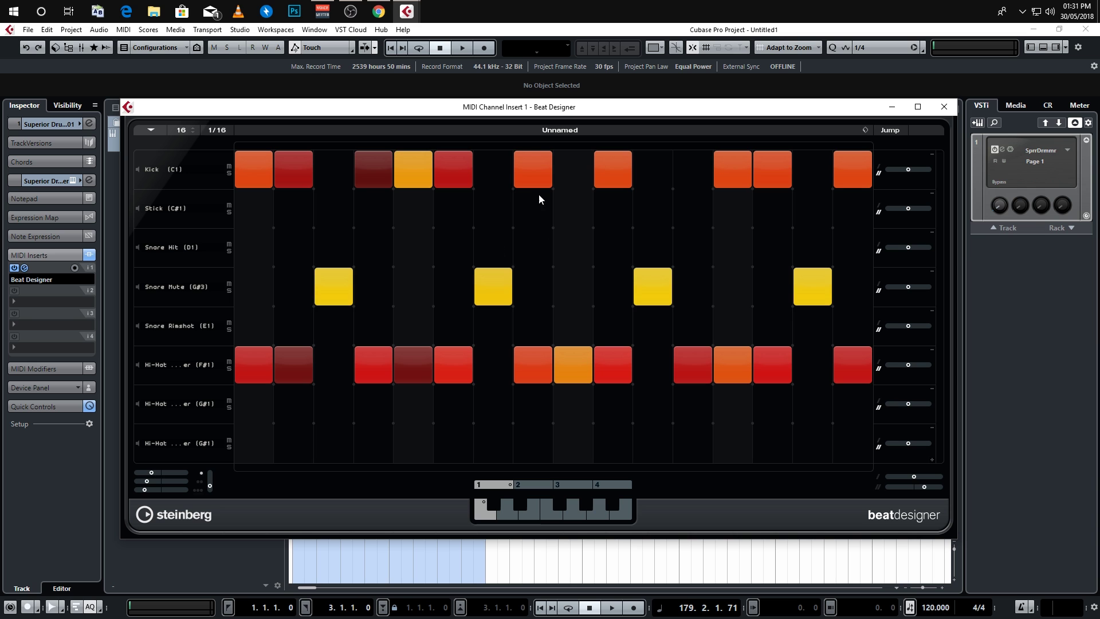
# - Drag the Beat Designer window lower so the Superior Drummer 01 track and part are visible
pyautogui.moveTo(523, 112); pyautogui.dragTo(511, 163)
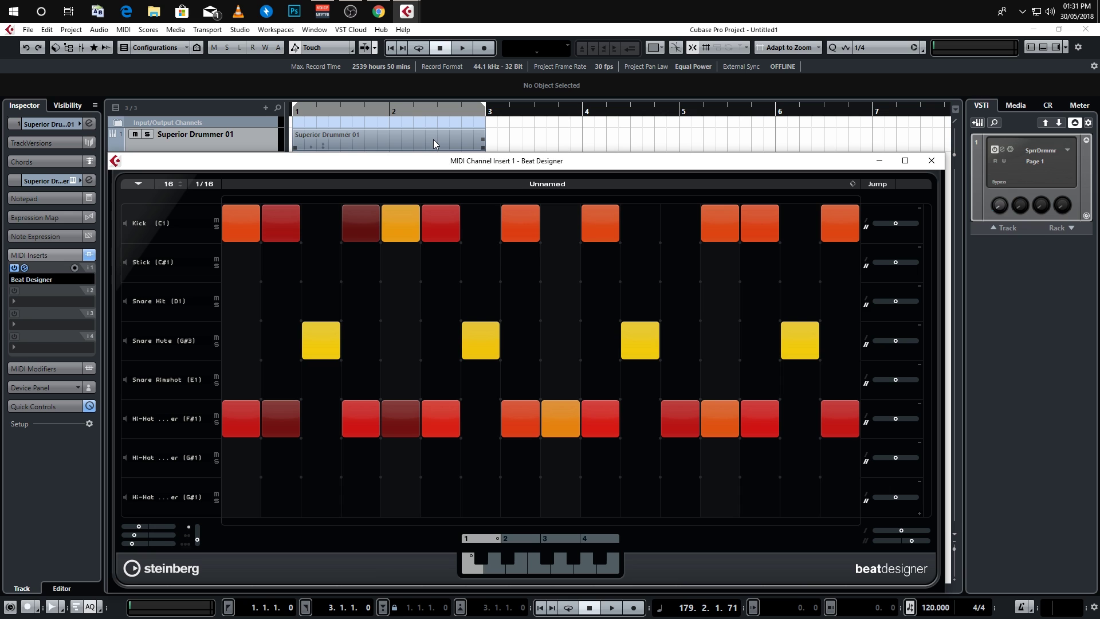
# - Close the Beat Designer, open the Superior Drummer 01 part in the Drum Editor, and delete its five notes
pyautogui.click(124, 30)
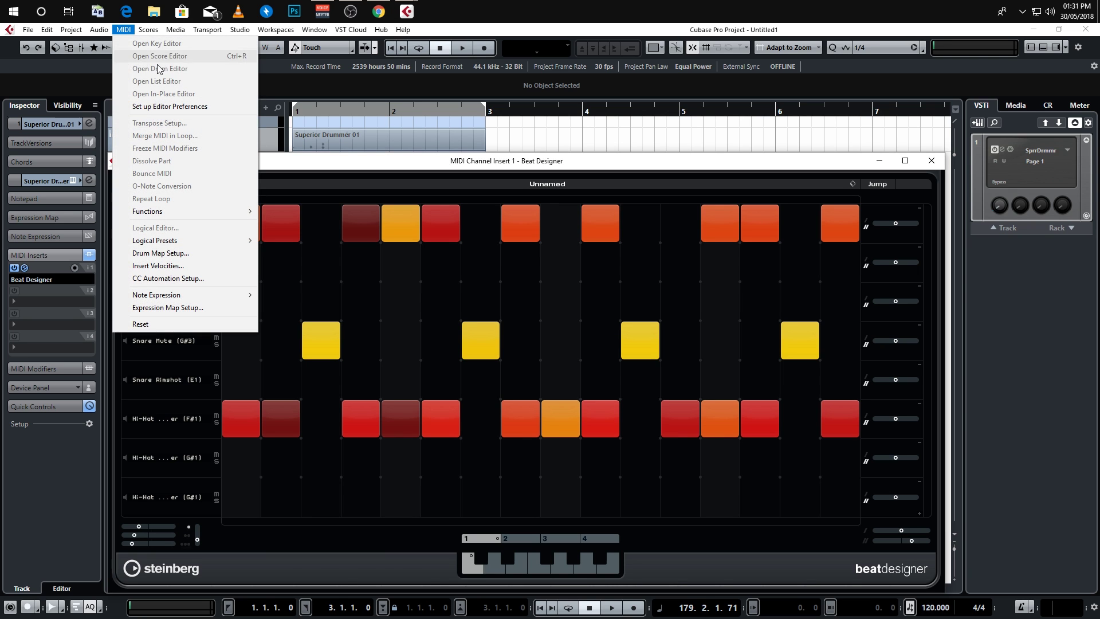
pyautogui.click(366, 115)
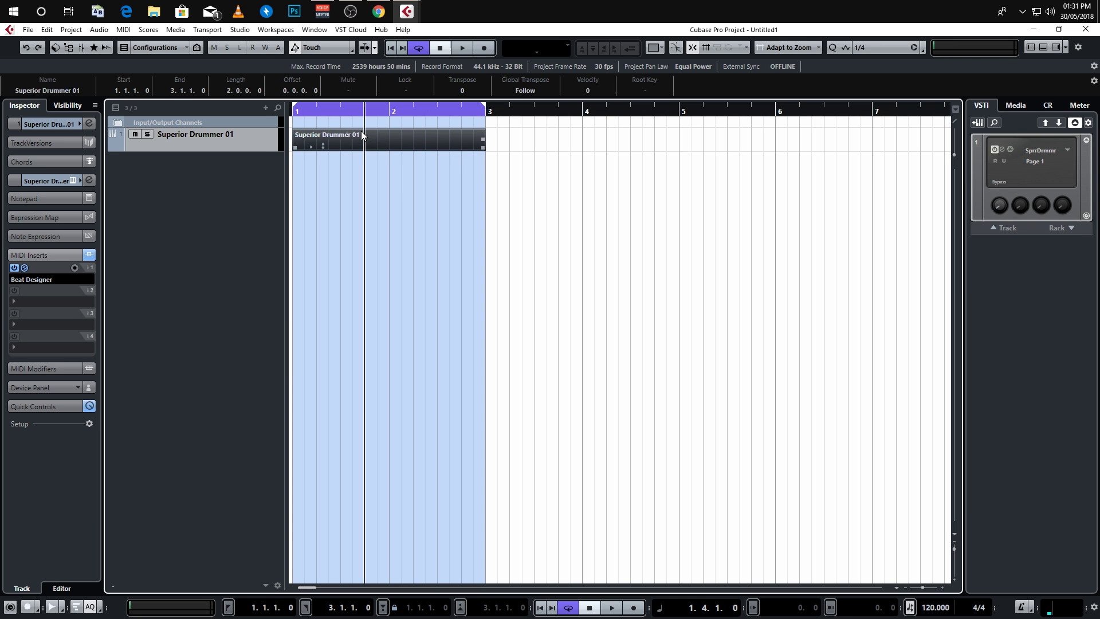
pyautogui.click(123, 29)
pyautogui.click(160, 66)
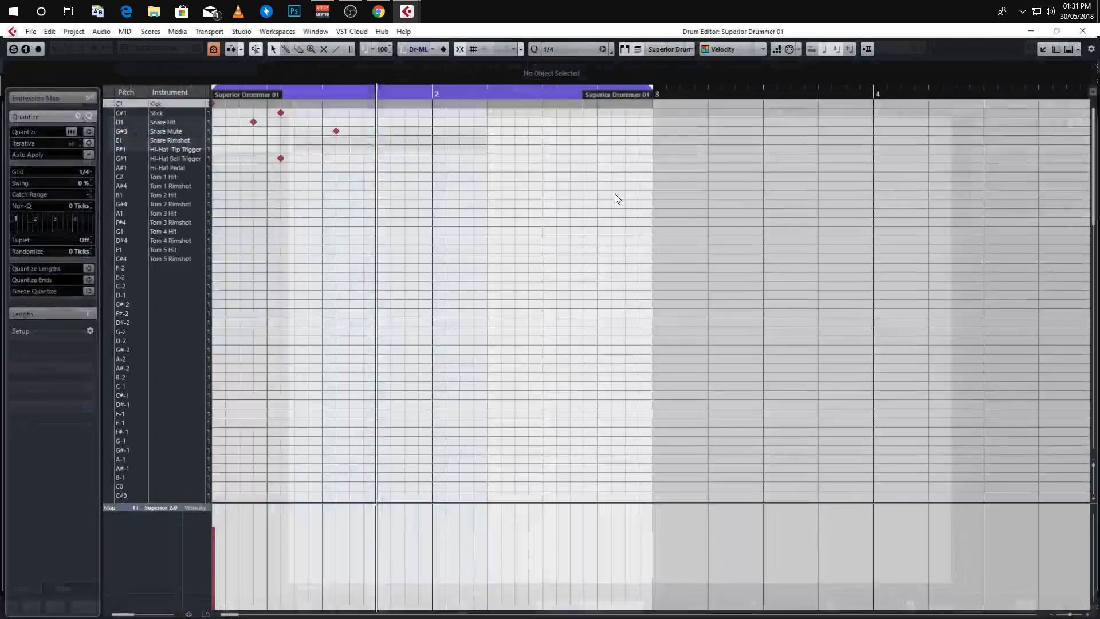
pyautogui.moveTo(400, 240); pyautogui.dragTo(211, 100)
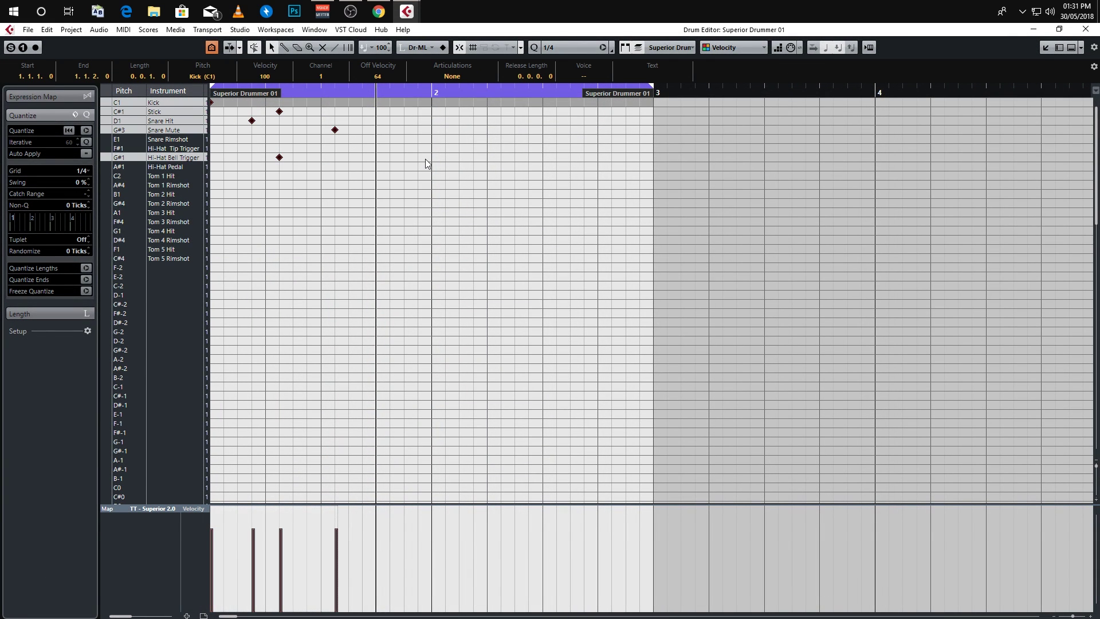
pyautogui.press('Delete')
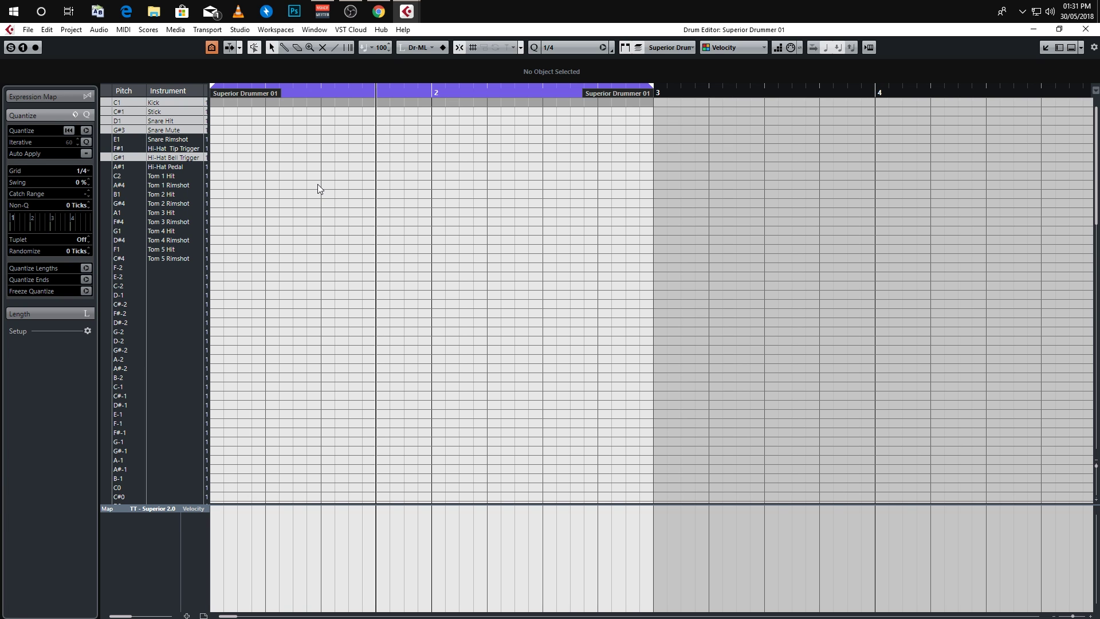
# - Switch the Drum Editor's drum map to GM Map
pyautogui.click(185, 331)
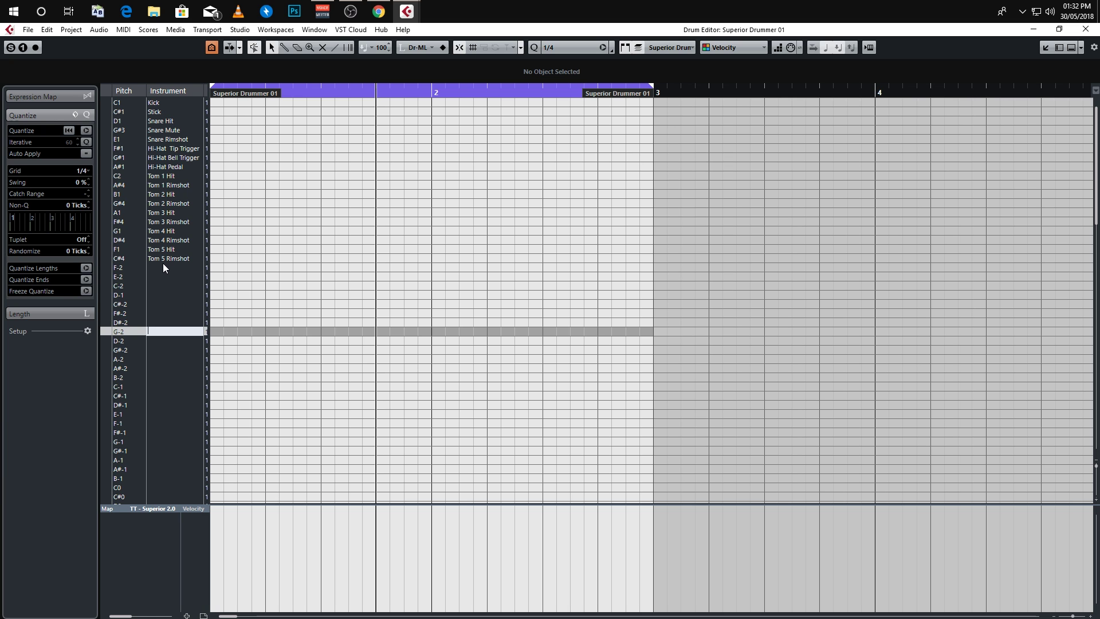
pyautogui.click(209, 259)
pyautogui.click(236, 245)
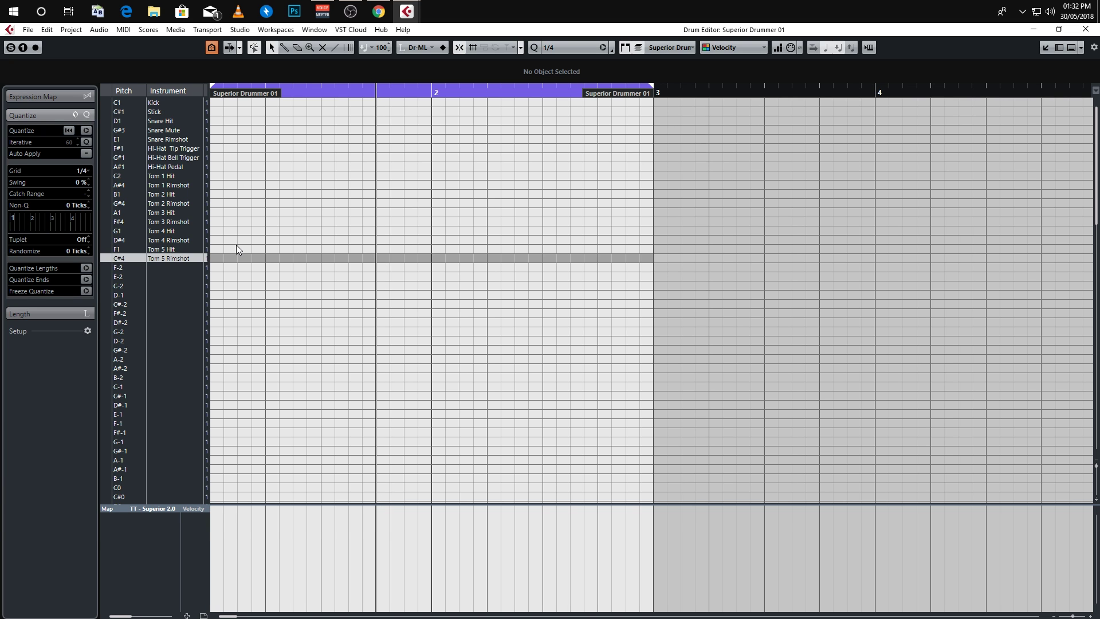
pyautogui.click(166, 510)
pyautogui.click(170, 518)
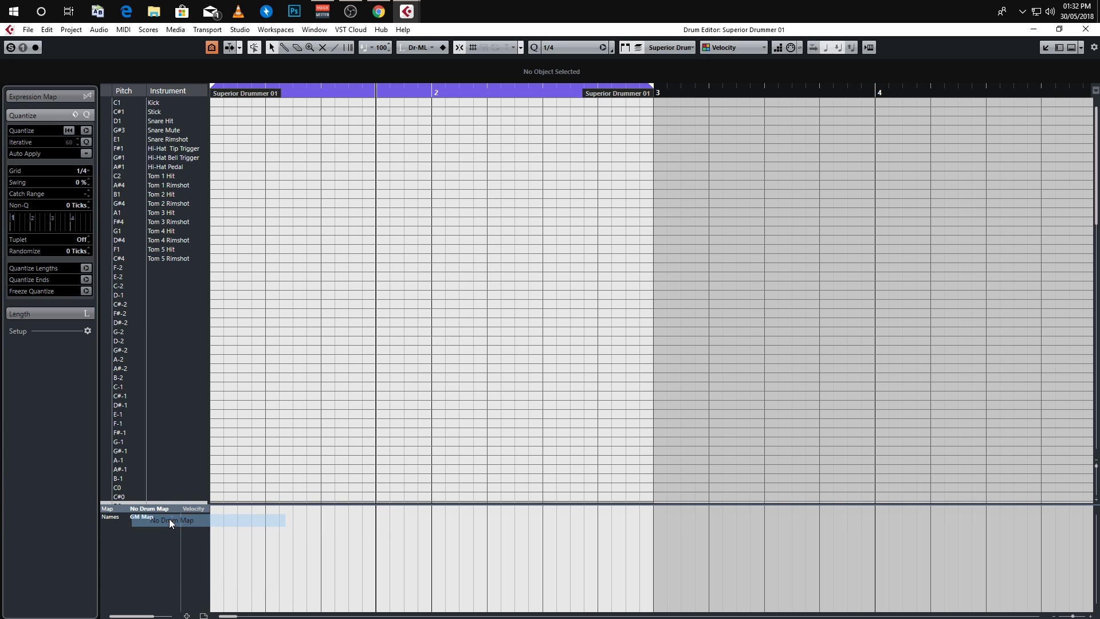
pyautogui.click(167, 509)
pyautogui.click(168, 528)
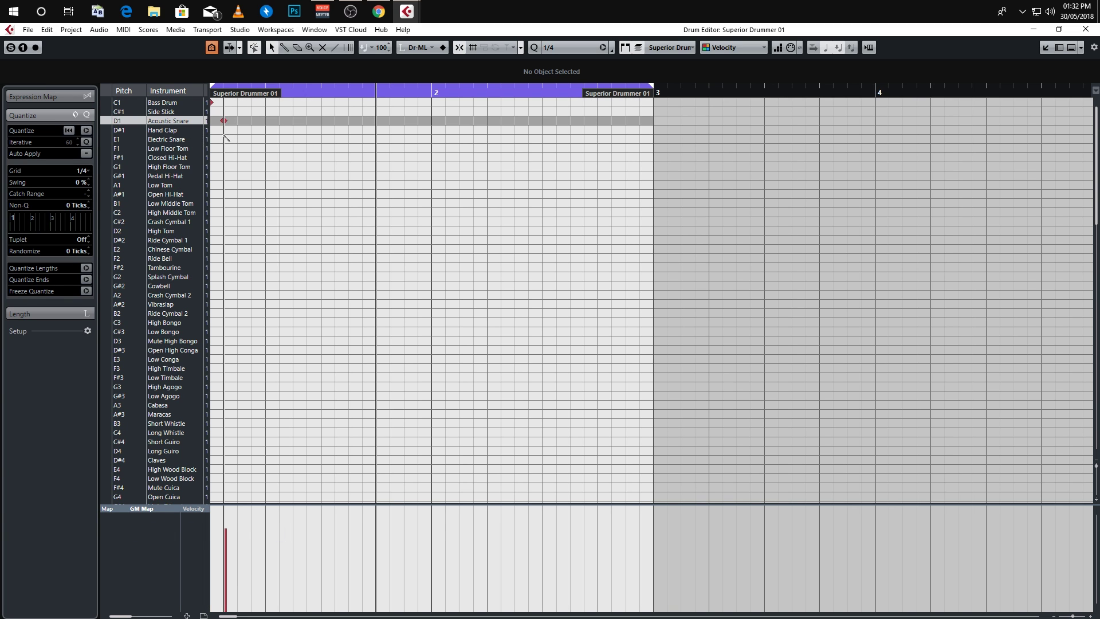
# - Add test notes on the Electric Snare and High Tom rows, then delete them all
pyautogui.click(166, 139)
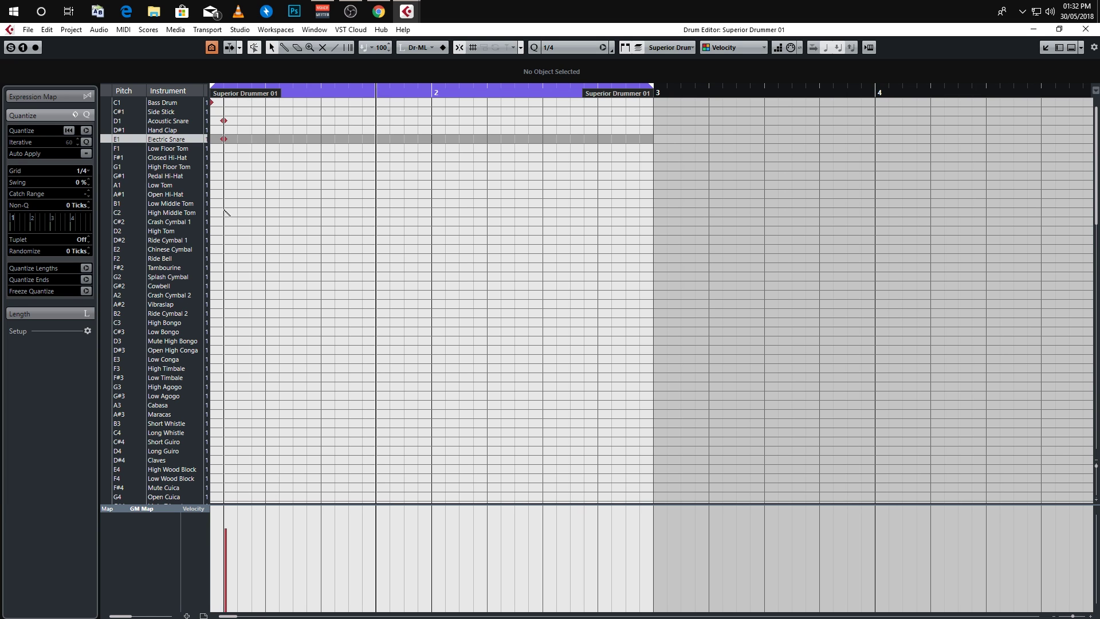
pyautogui.click(223, 230)
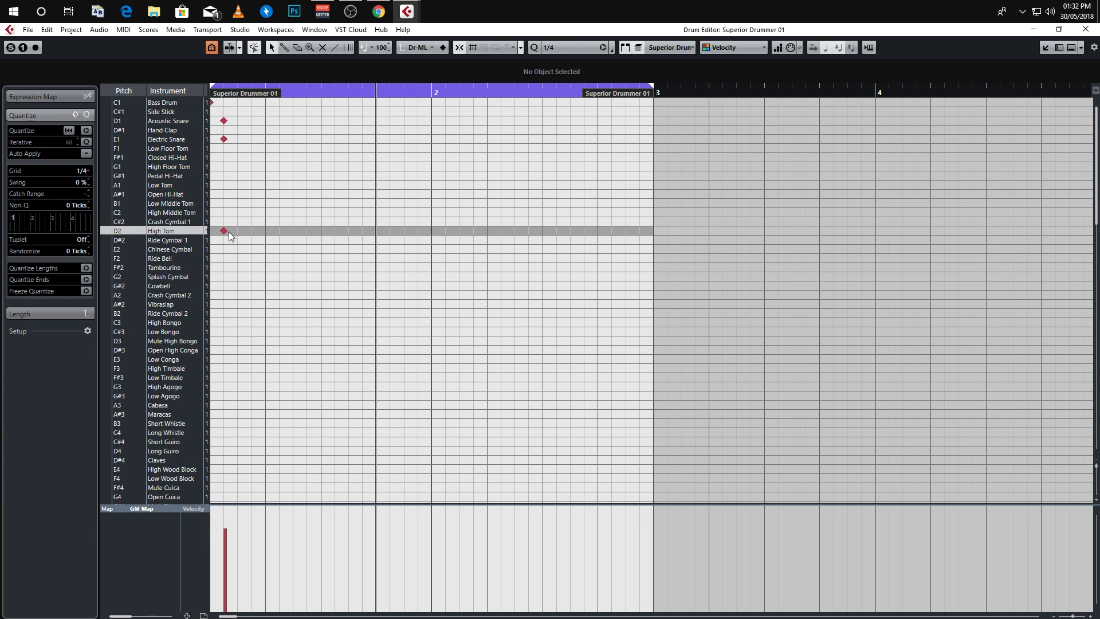
pyautogui.moveTo(228, 234); pyautogui.dragTo(228, 153)
pyautogui.hotkey('ctrl', 'a')
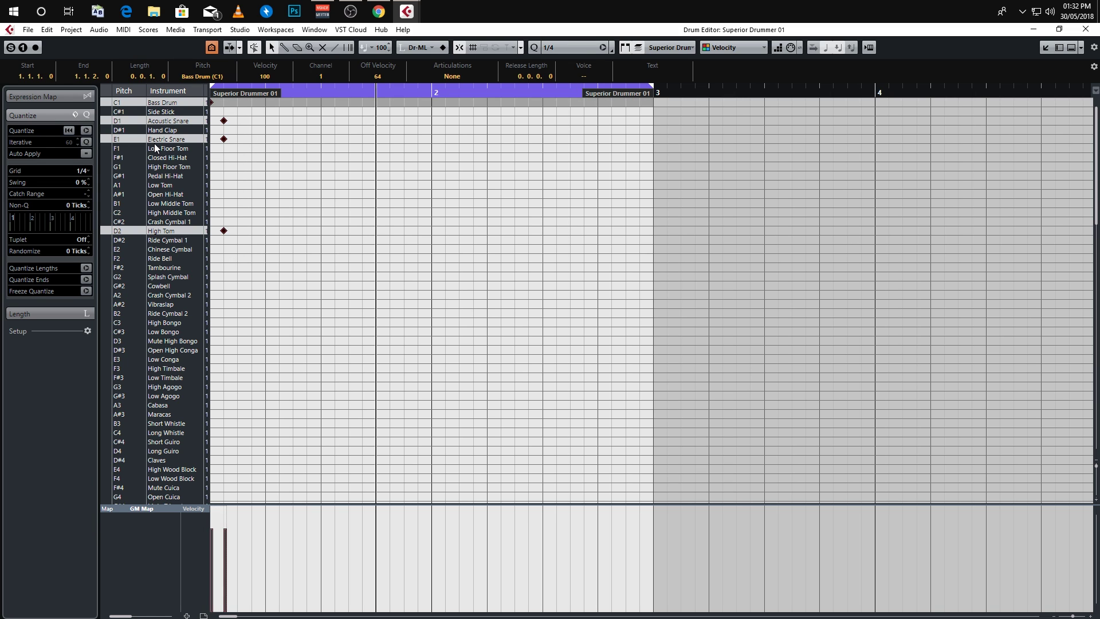
pyautogui.press('Delete')
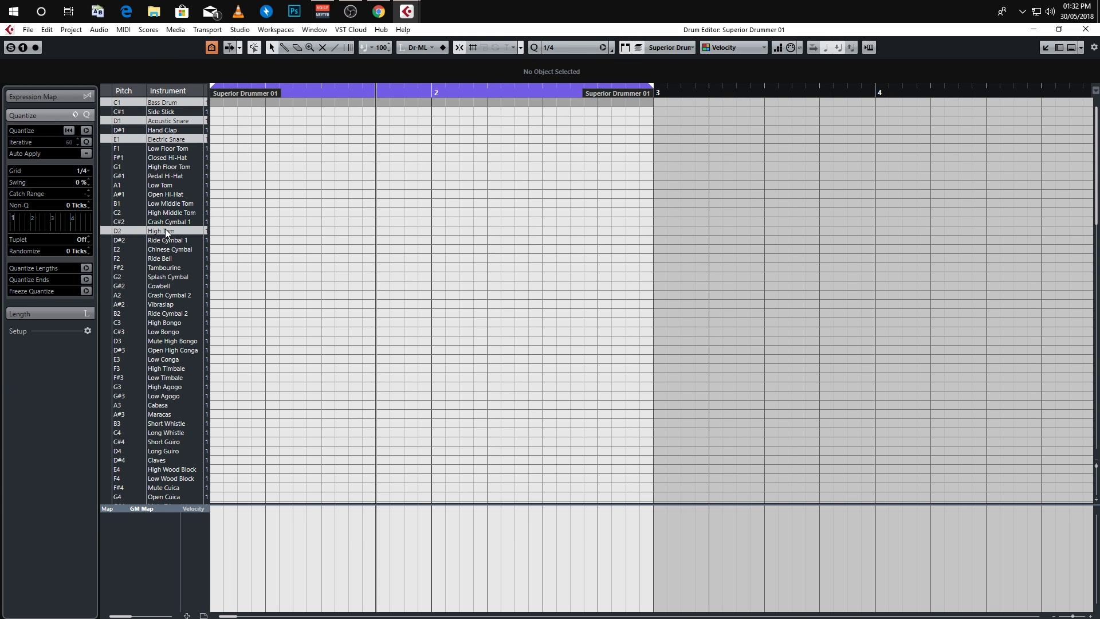
# - Open Drum Map Setup from the MIDI menu
pyautogui.click(124, 30)
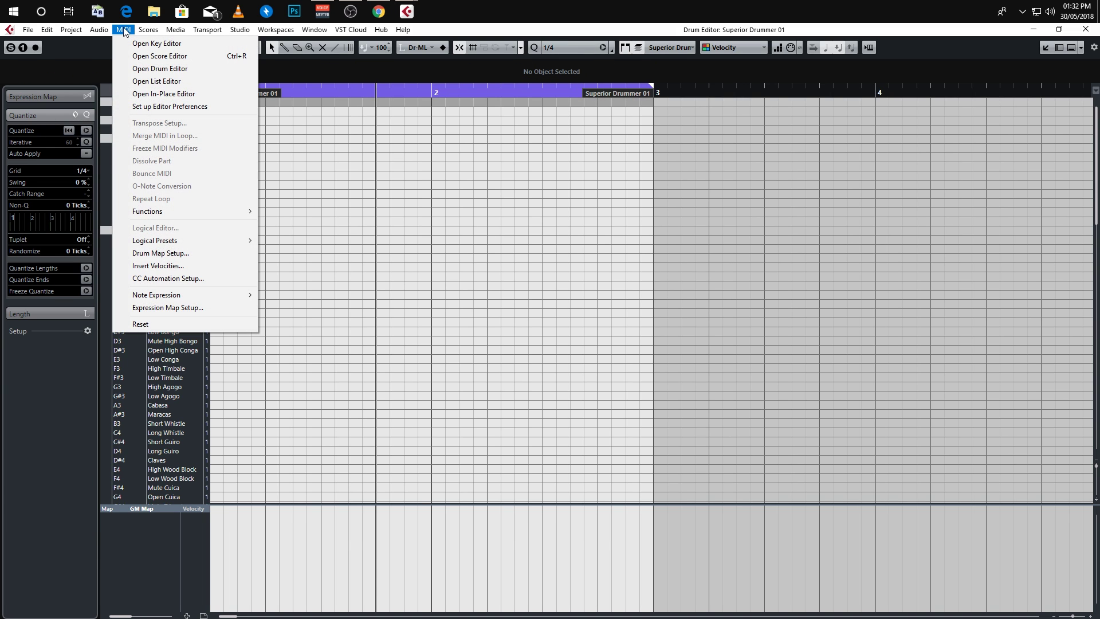
pyautogui.click(322, 204)
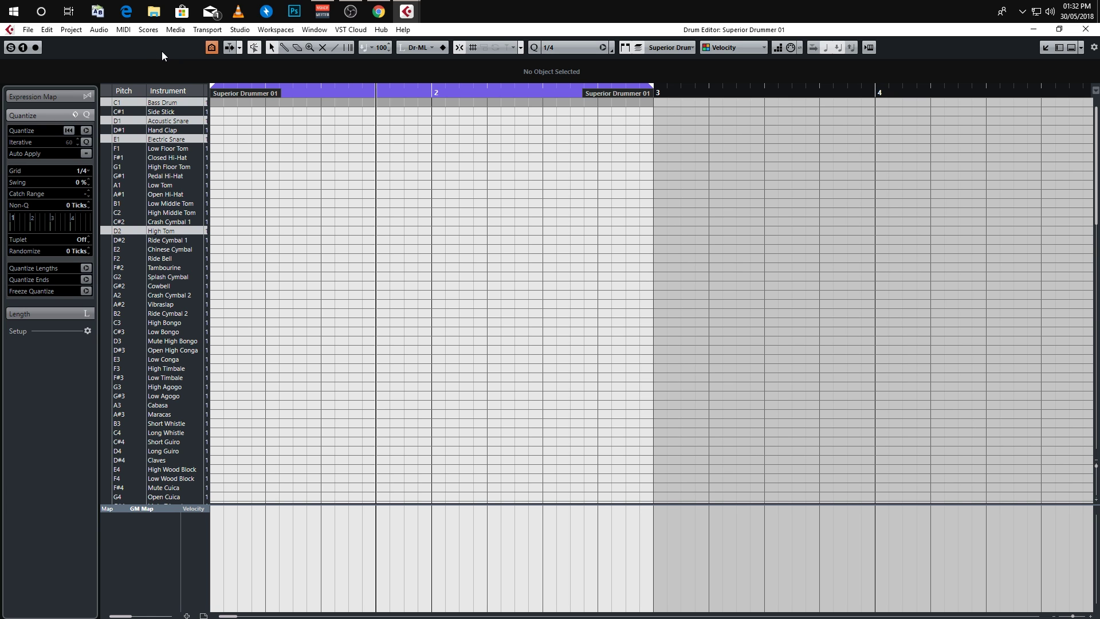
pyautogui.click(123, 29)
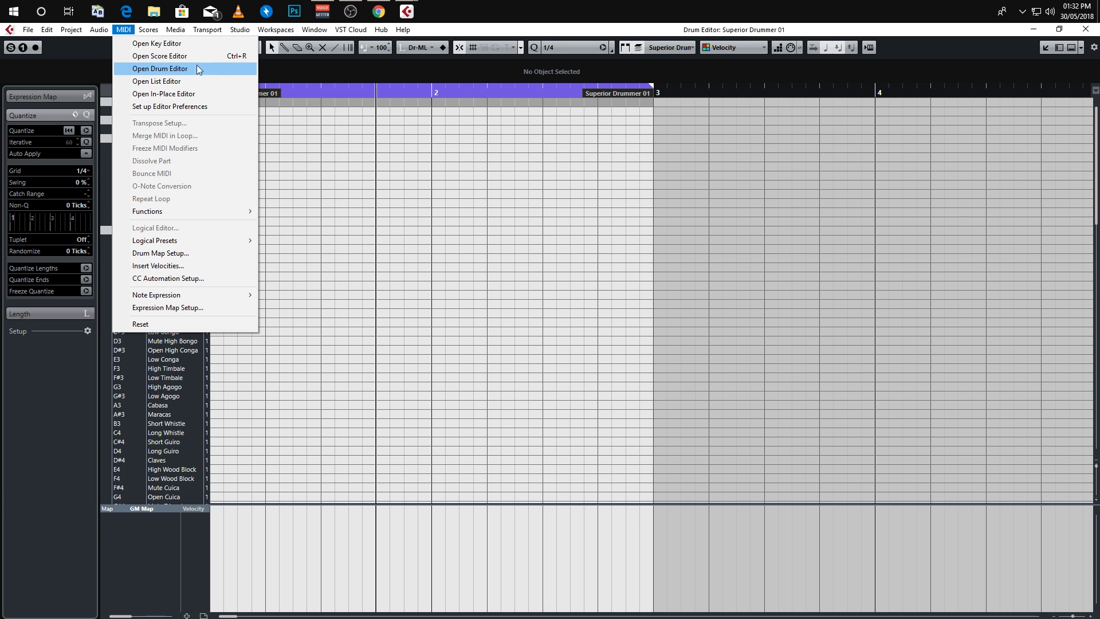
pyautogui.moveTo(148, 29)
pyautogui.click(183, 252)
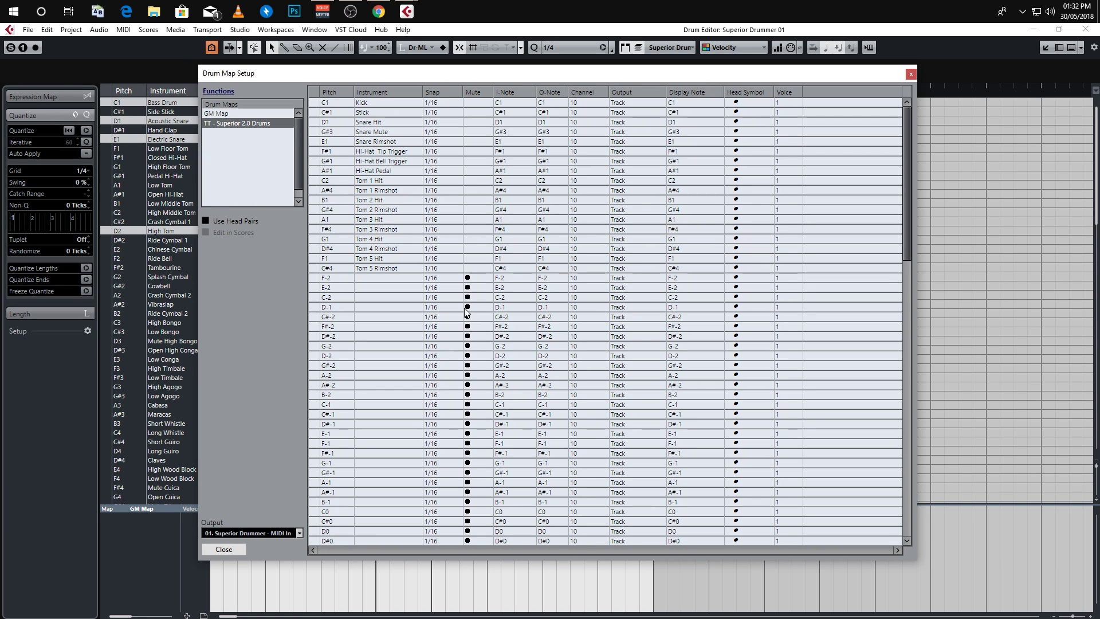
# - In the TT - Superior 2.0 Drums map, move the G-2 entry up beneath F-2
pyautogui.click(225, 90)
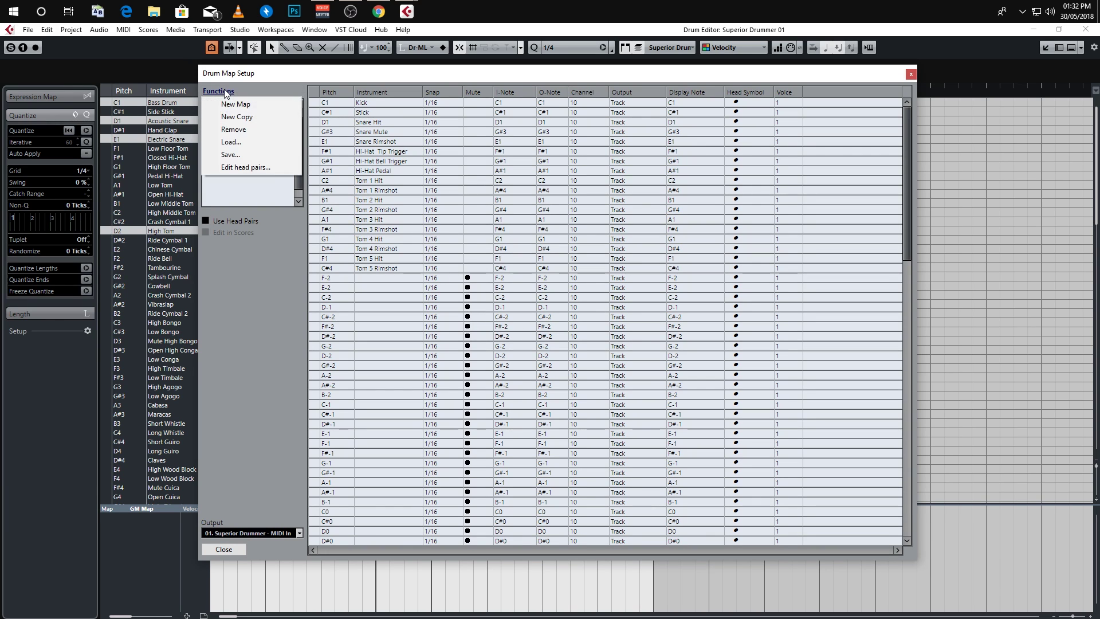
pyautogui.click(282, 72)
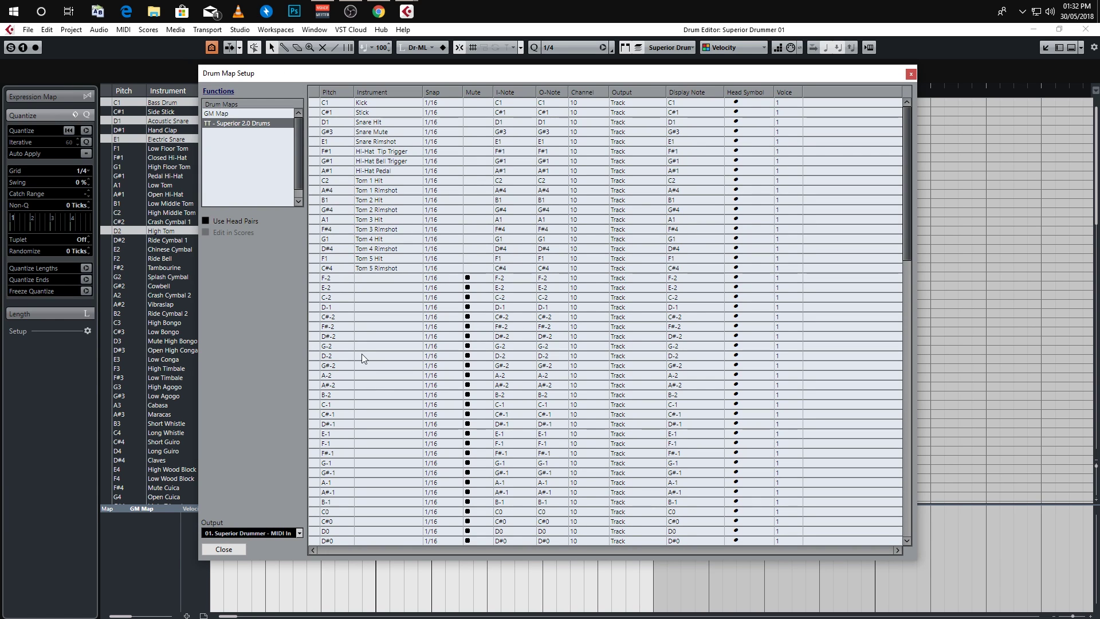
pyautogui.scroll(-5, 362, 353)
pyautogui.scroll(-10, 415, 344)
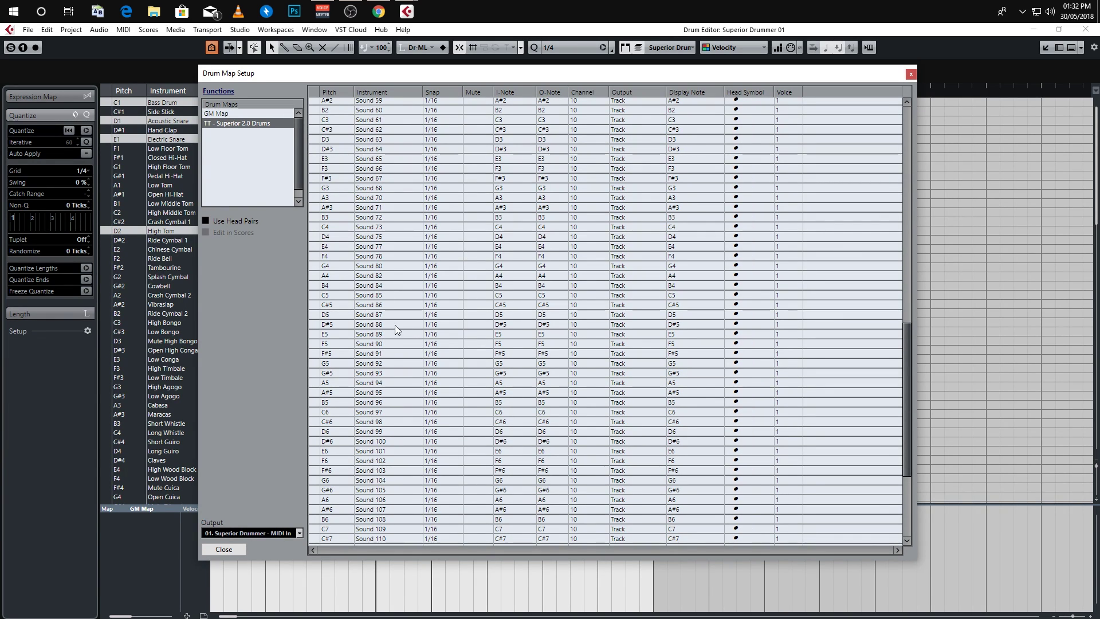
pyautogui.scroll(9, 369, 326)
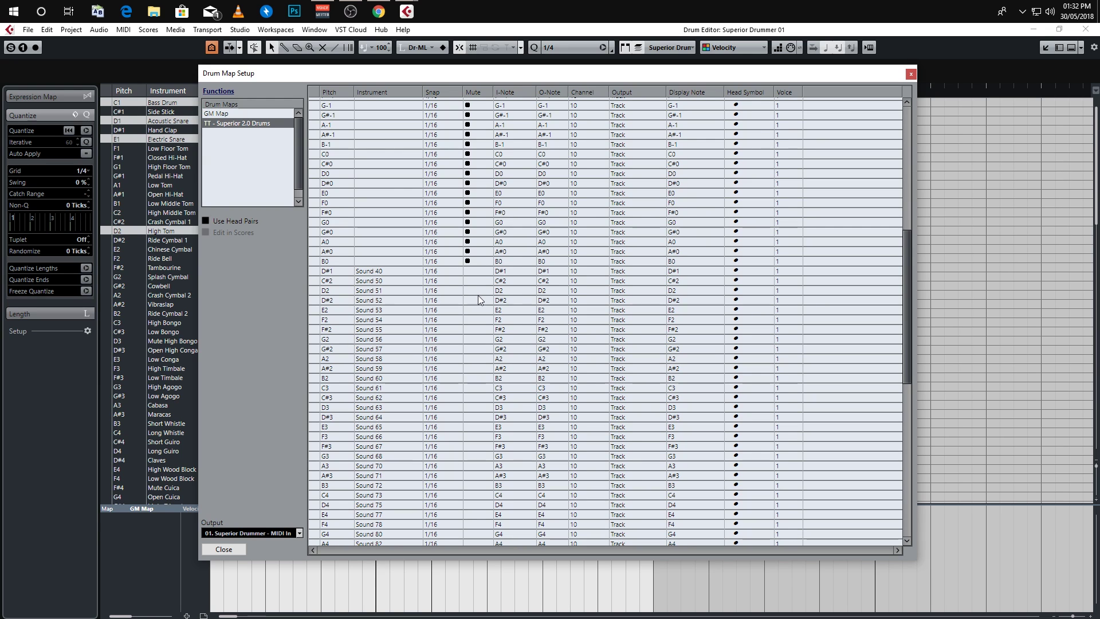
pyautogui.scroll(12, 395, 268)
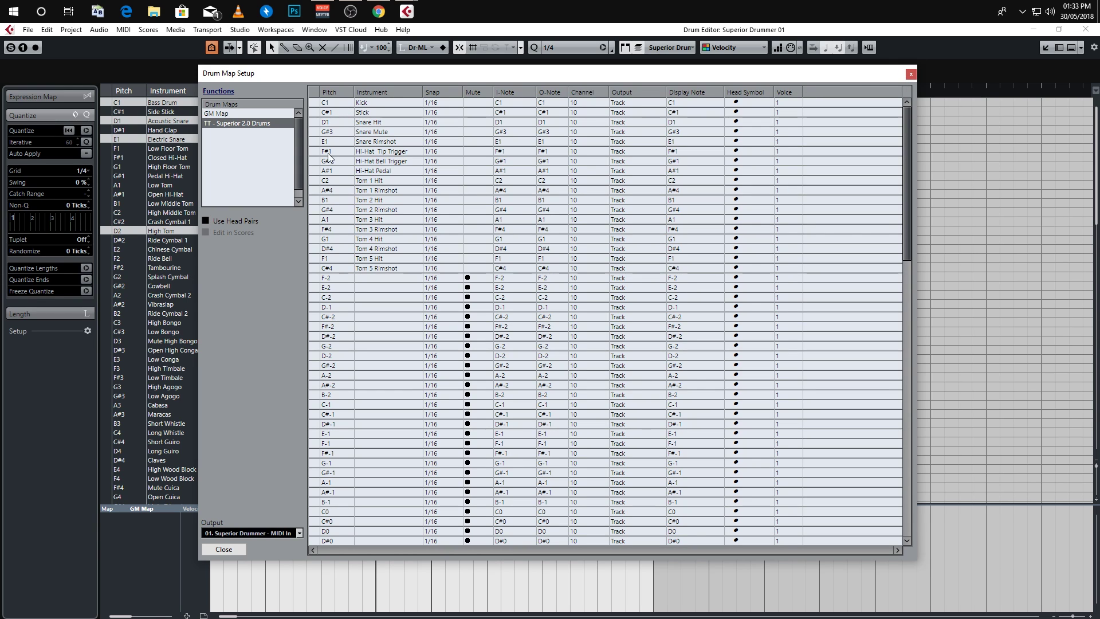
pyautogui.moveTo(384, 346); pyautogui.dragTo(380, 284)
pyautogui.click(383, 334)
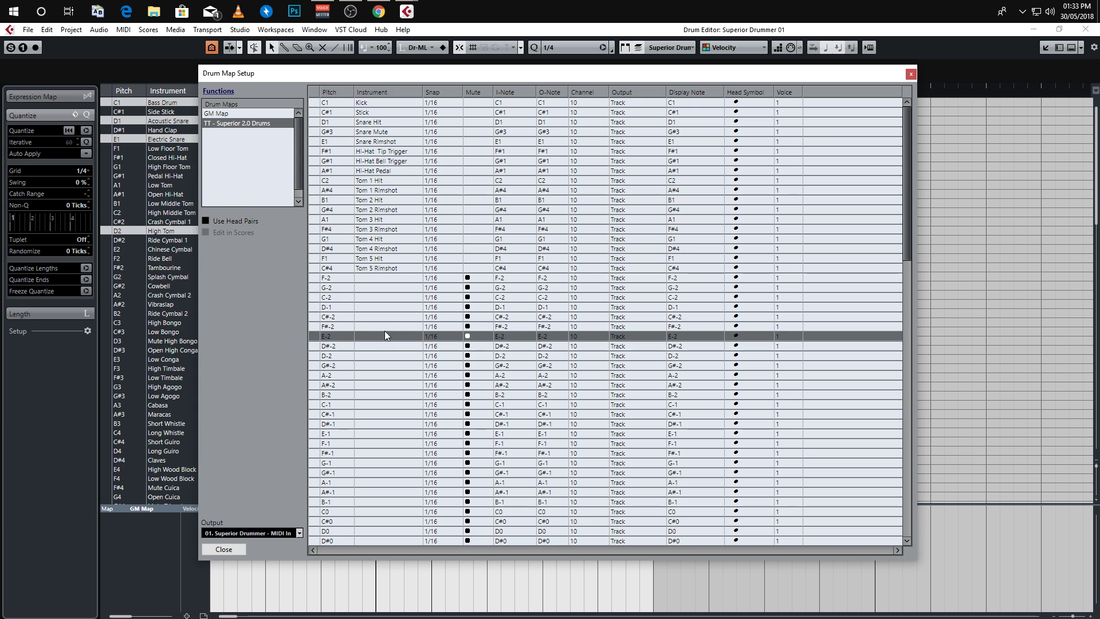
# - Close Drum Map Setup and switch the editor's drum map to TT - Superior 2.0 Drums
pyautogui.click(910, 74)
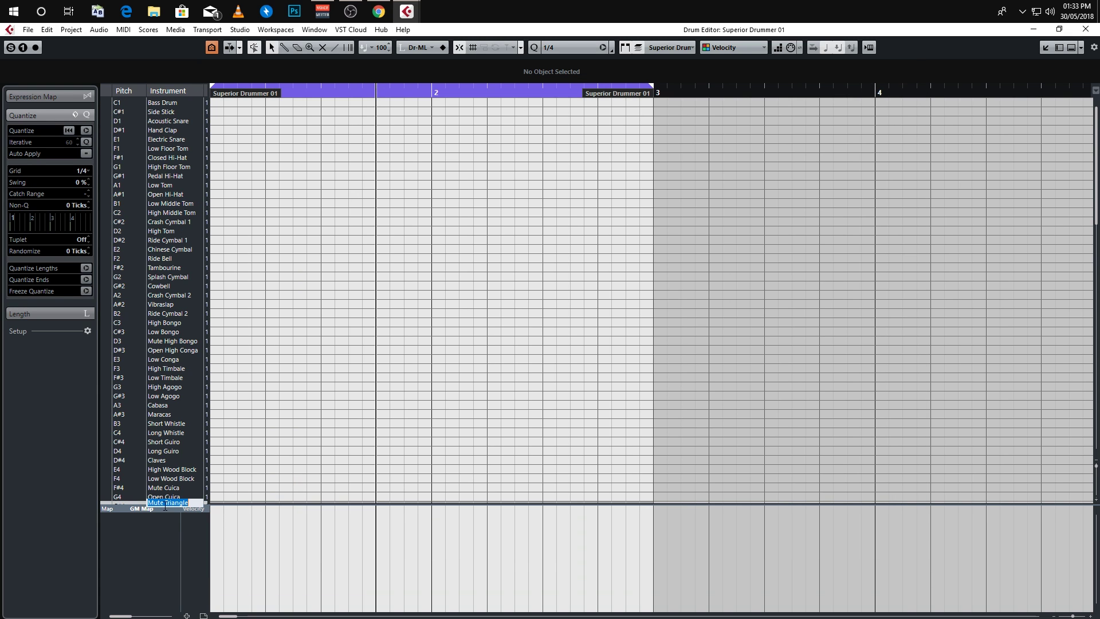
pyautogui.click(170, 509)
pyautogui.click(187, 544)
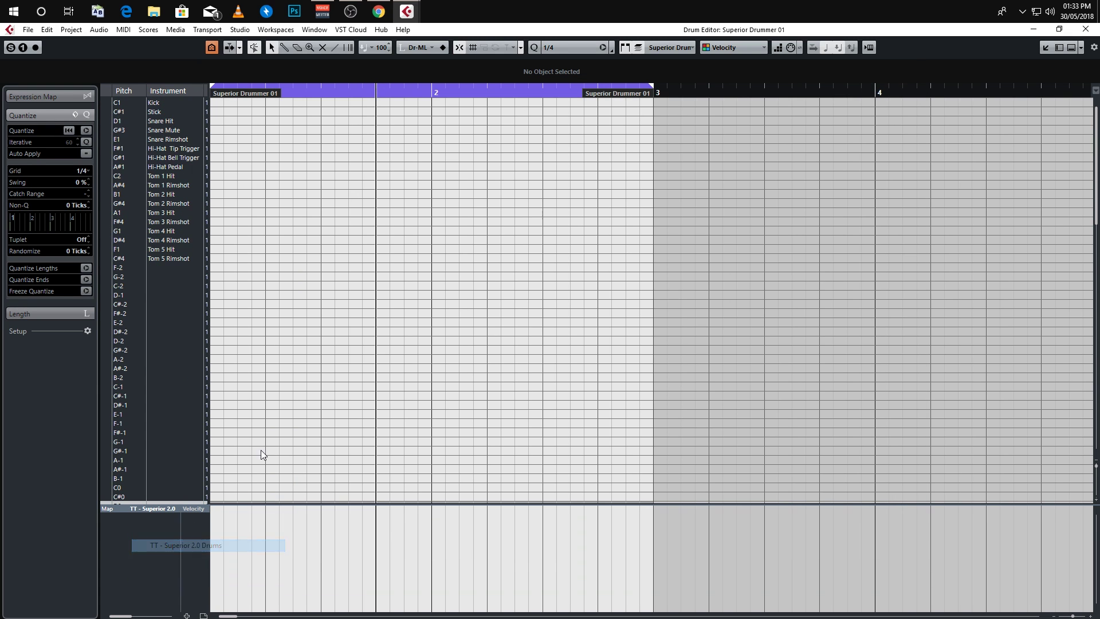
# - Draw ten test notes across Kick, Snare Mute, Hi-Hat, Stick, Snare Hit and Tom 1 Rimshot rows
pyautogui.click(215, 104)
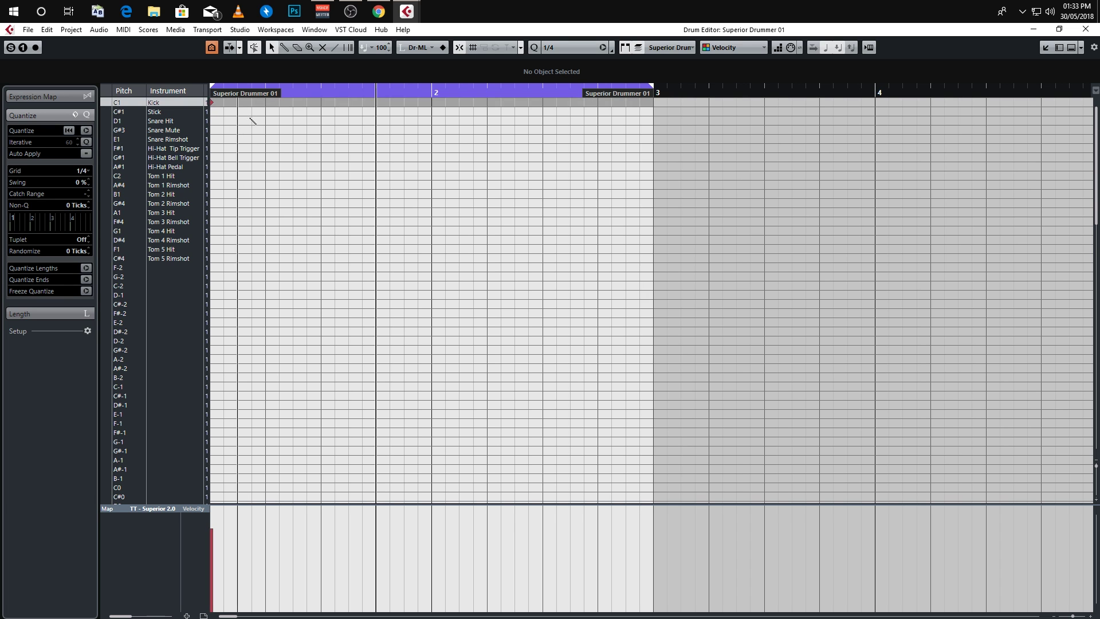
pyautogui.click(266, 130)
pyautogui.click(279, 157)
pyautogui.click(335, 129)
pyautogui.click(377, 129)
pyautogui.click(404, 111)
pyautogui.click(432, 121)
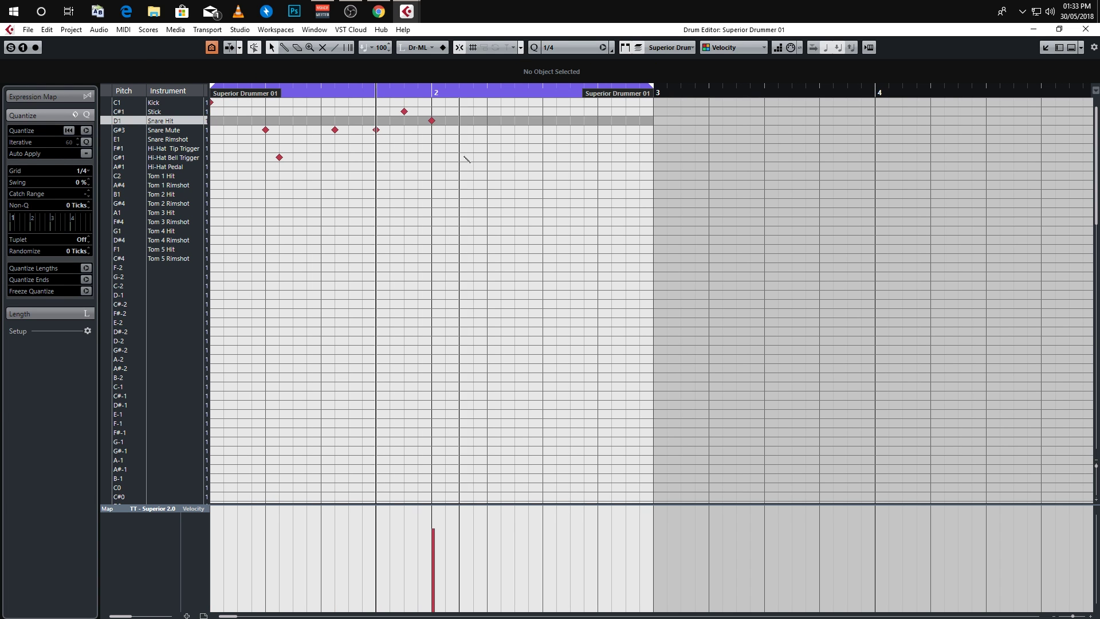
pyautogui.click(474, 167)
pyautogui.click(514, 184)
pyautogui.click(571, 129)
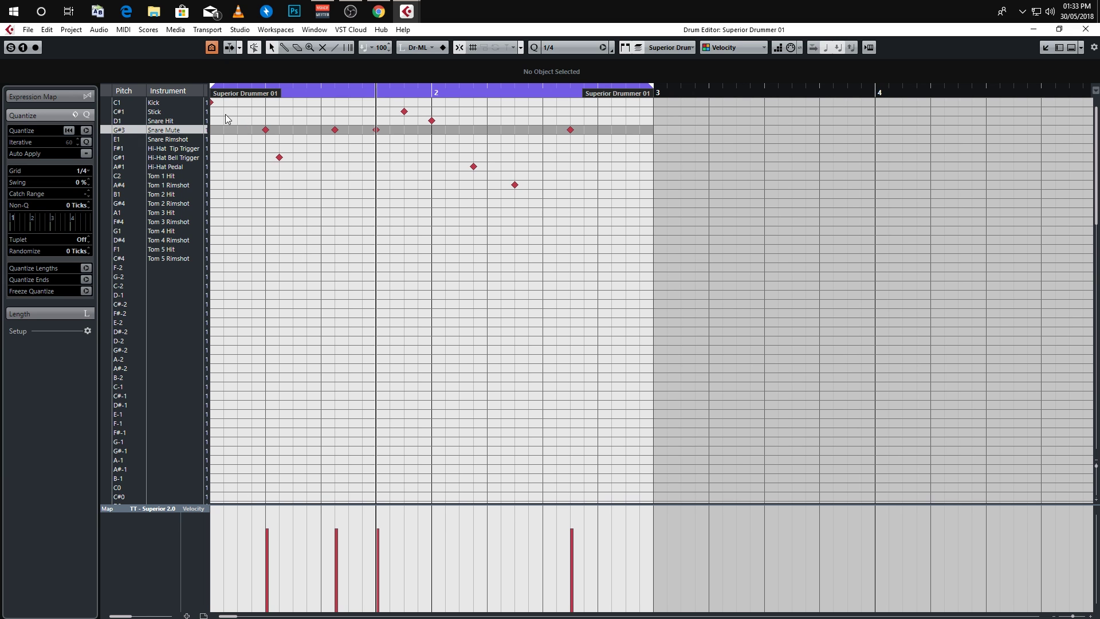
# - Select all the drum notes with Ctrl+A and delete them, leaving the part empty
pyautogui.hotkey('ctrl', 'a')
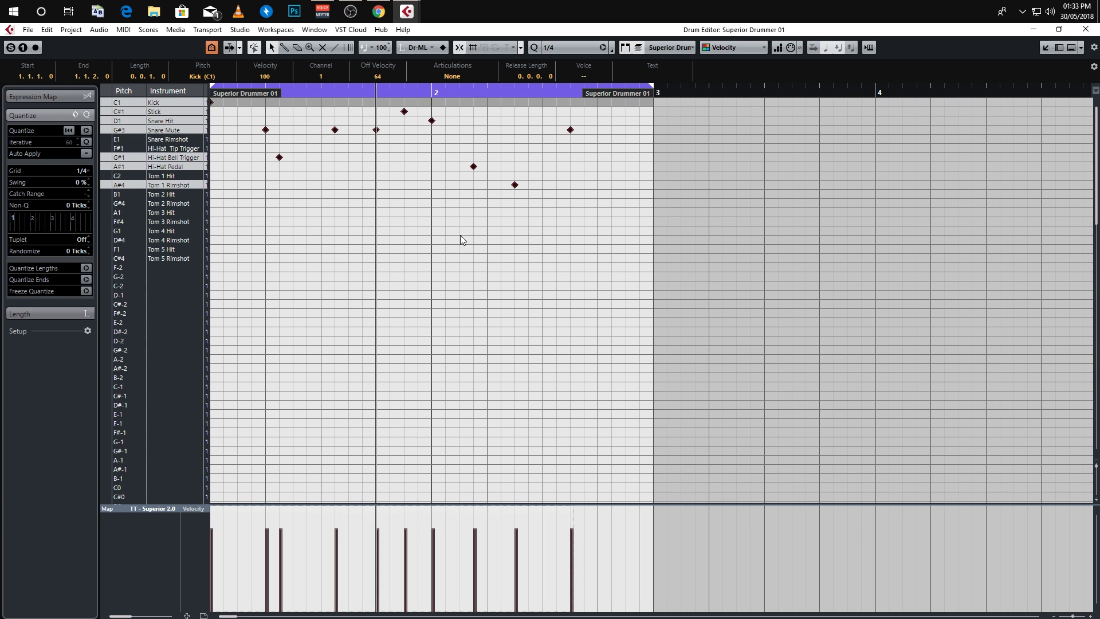
pyautogui.click(319, 228)
pyautogui.hotkey('ctrl', 'a')
pyautogui.press('Delete')
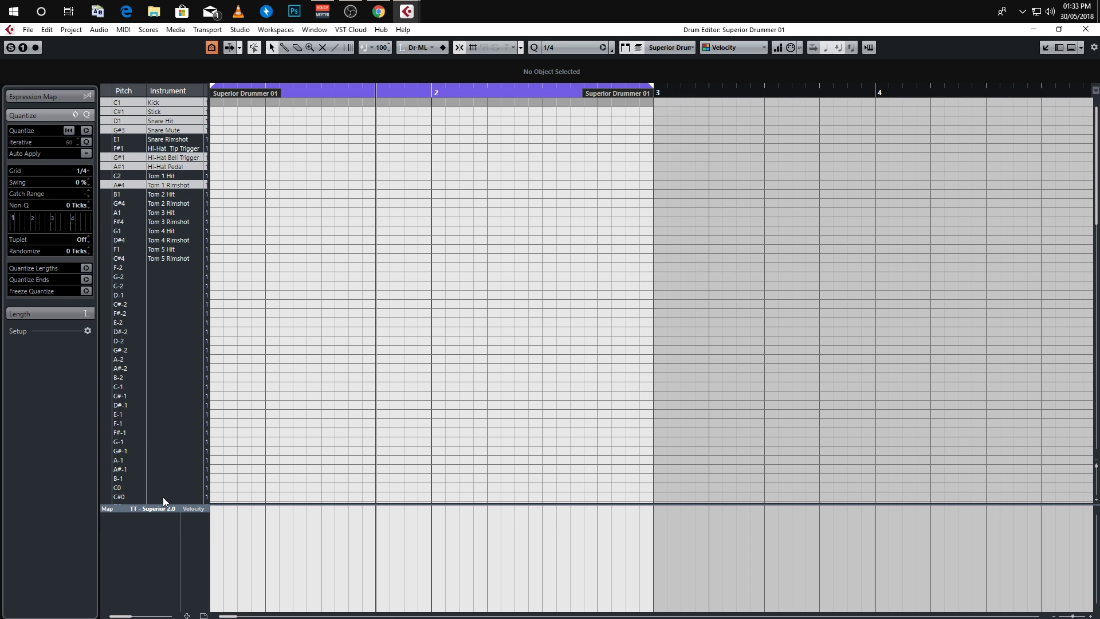
# - Close the Drum Editor, delete the Superior Drummer 01 part, and reopen Beat Designer from MIDI Inserts
pyautogui.click(1085, 30)
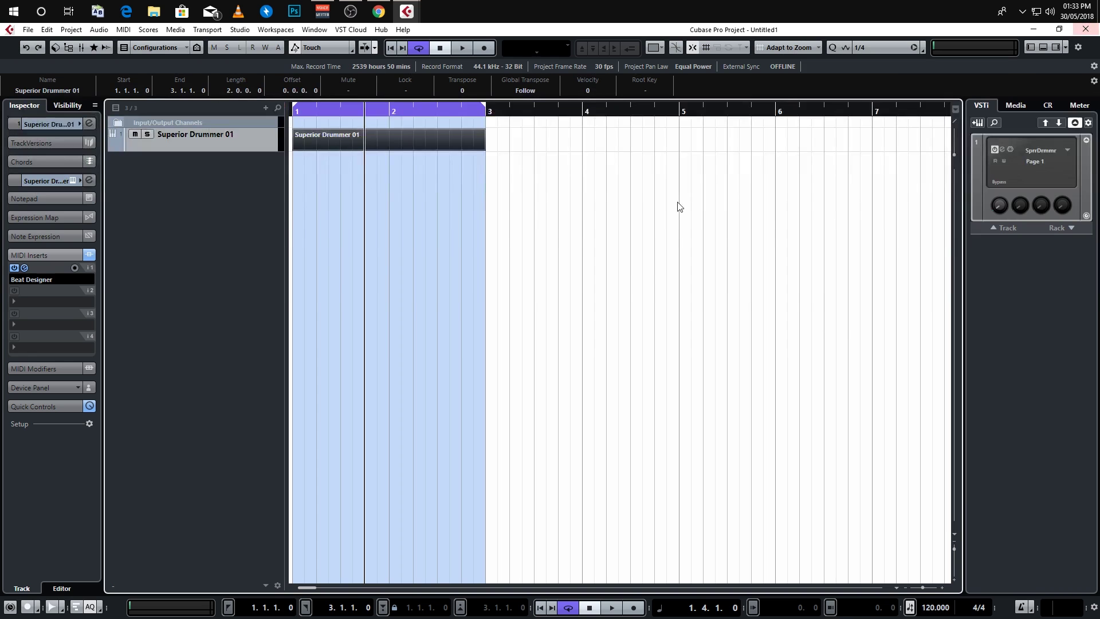
pyautogui.press('Delete')
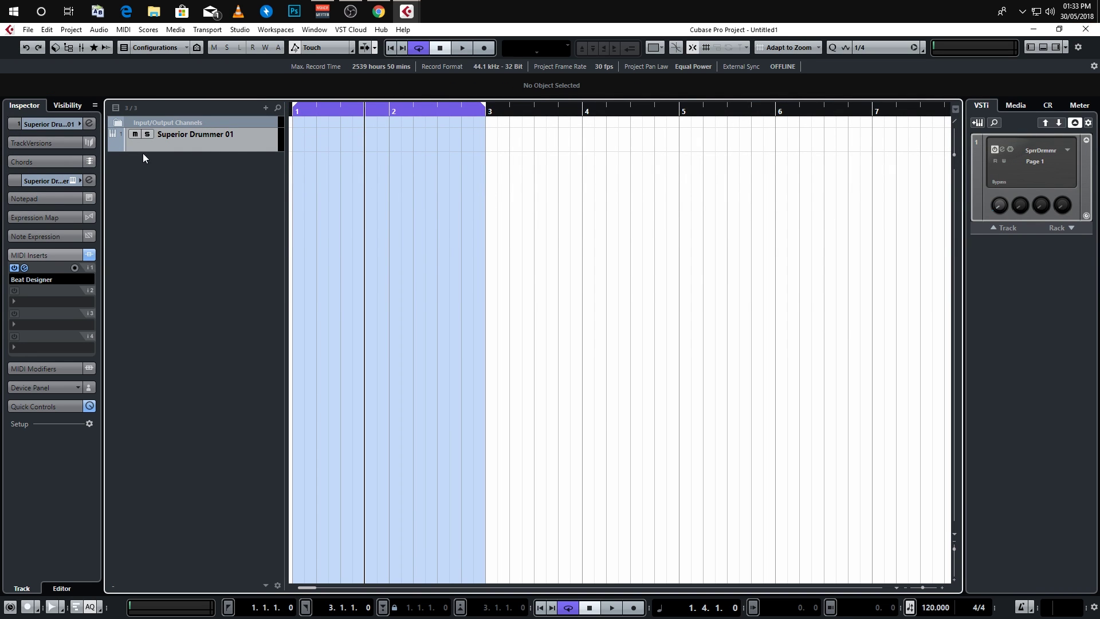
pyautogui.click(33, 255)
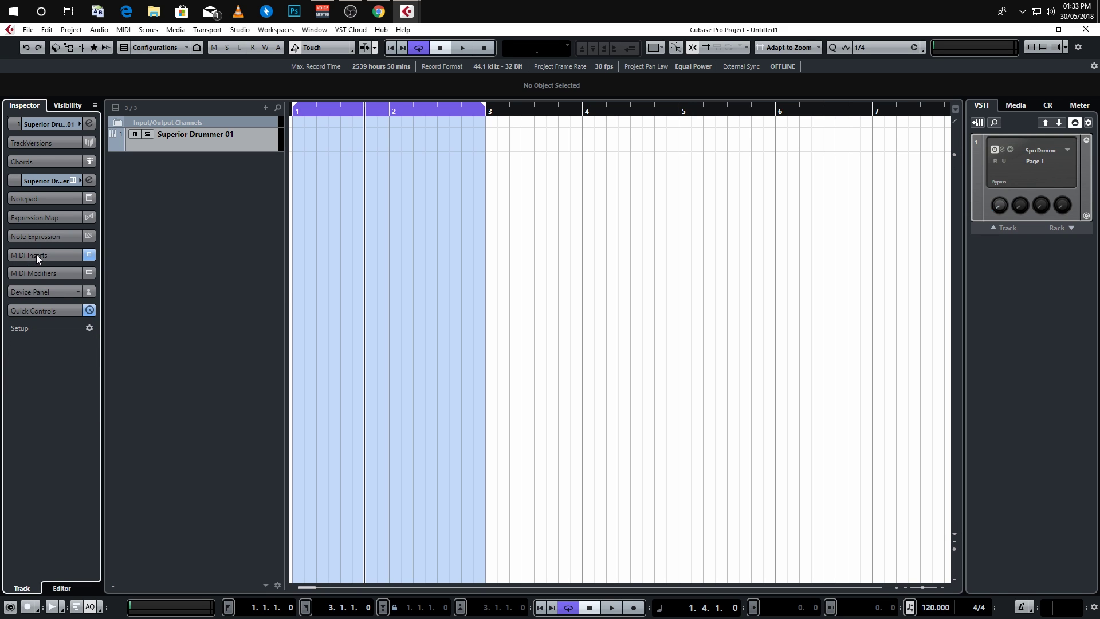
pyautogui.click(37, 254)
pyautogui.click(63, 281)
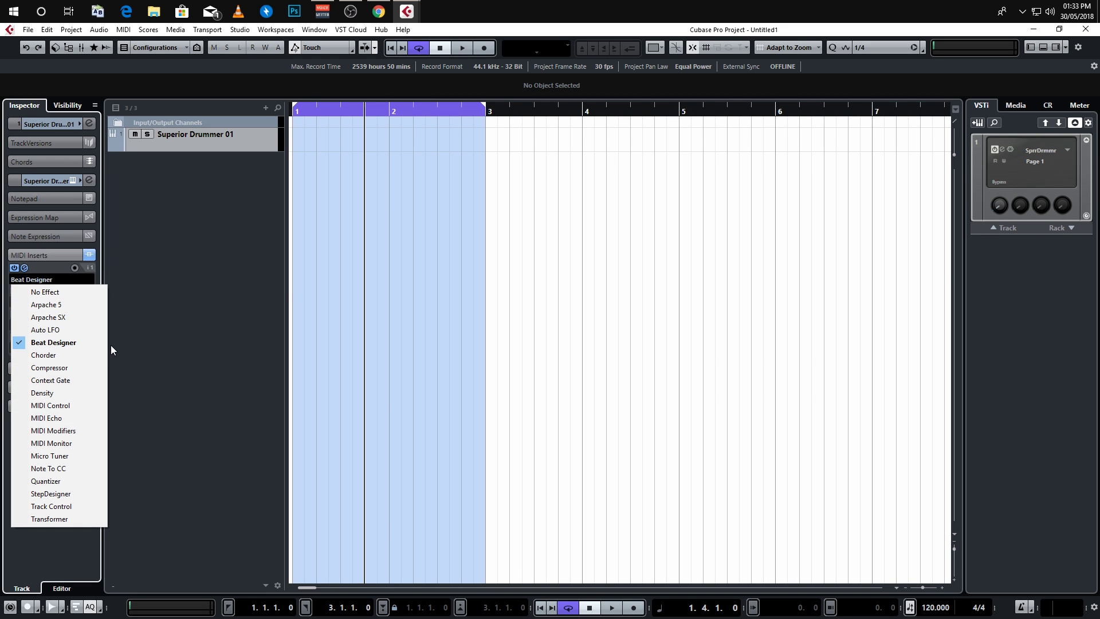
pyautogui.click(68, 342)
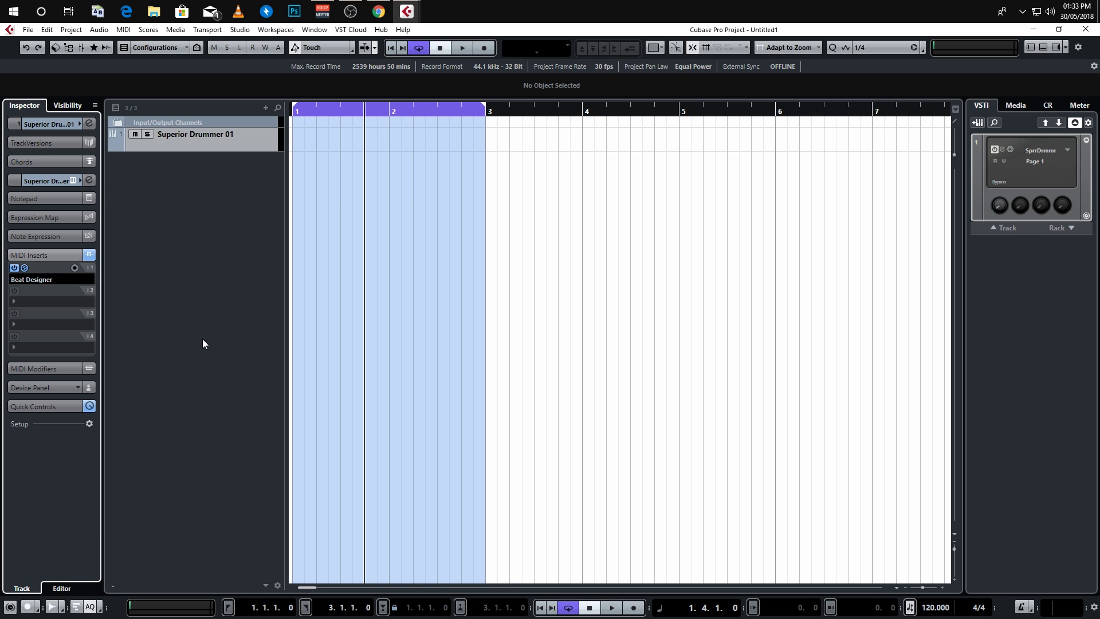
pyautogui.click(23, 267)
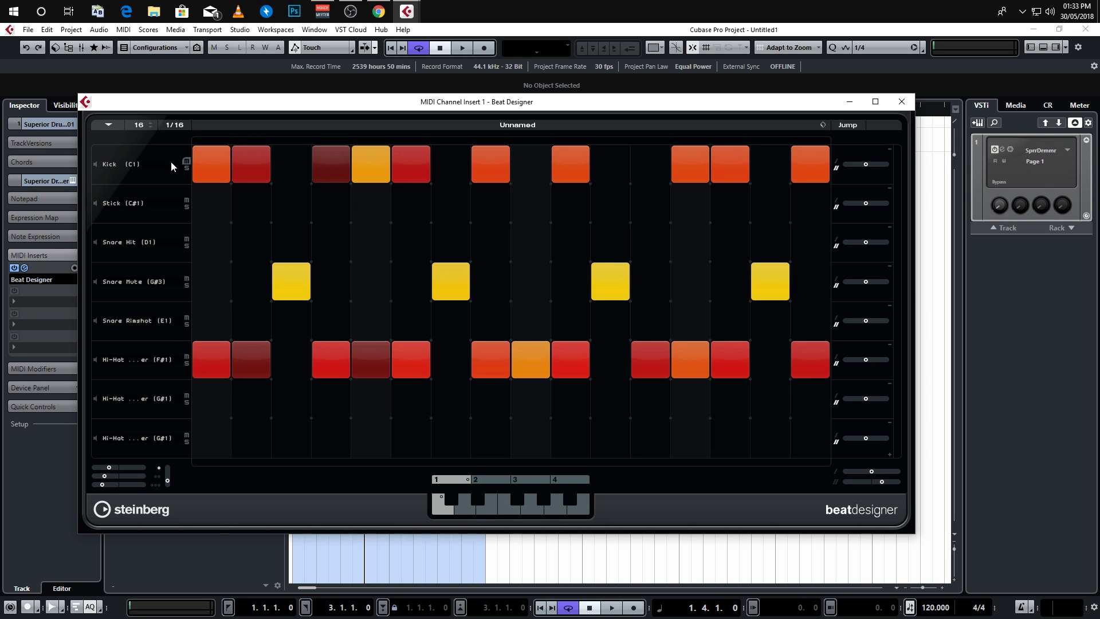
pyautogui.moveTo(200, 102); pyautogui.dragTo(213, 59)
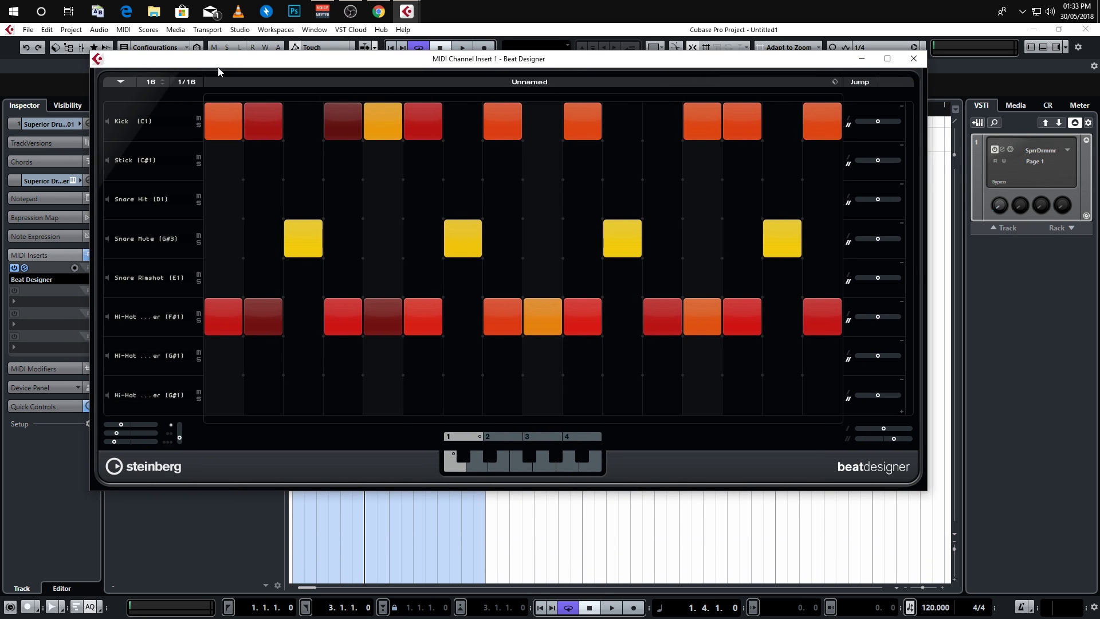
pyautogui.click(133, 122)
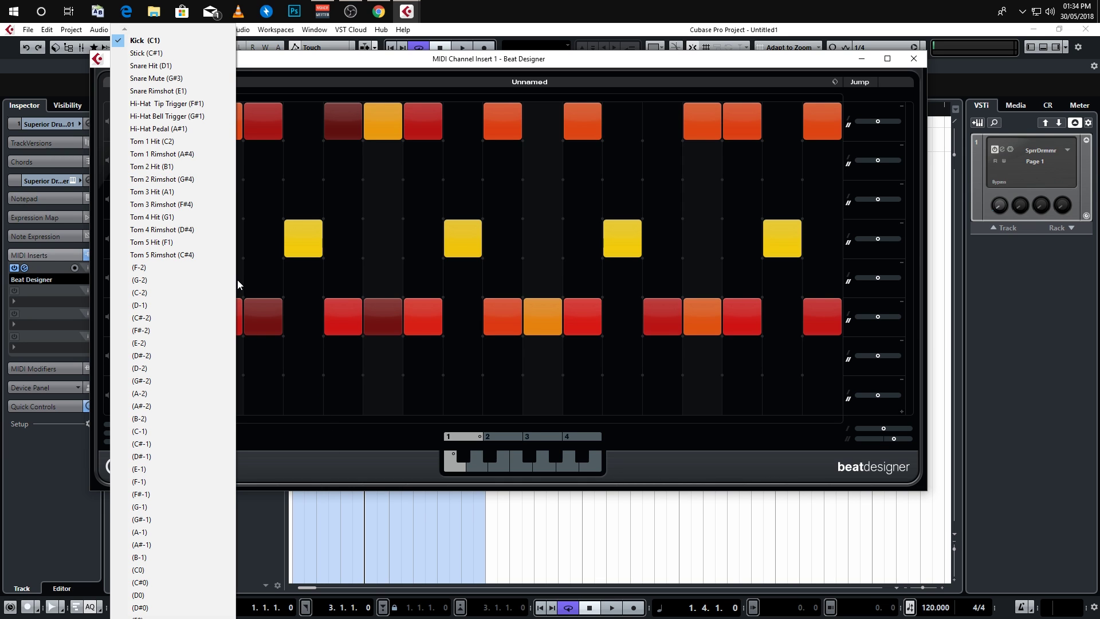
pyautogui.click(361, 477)
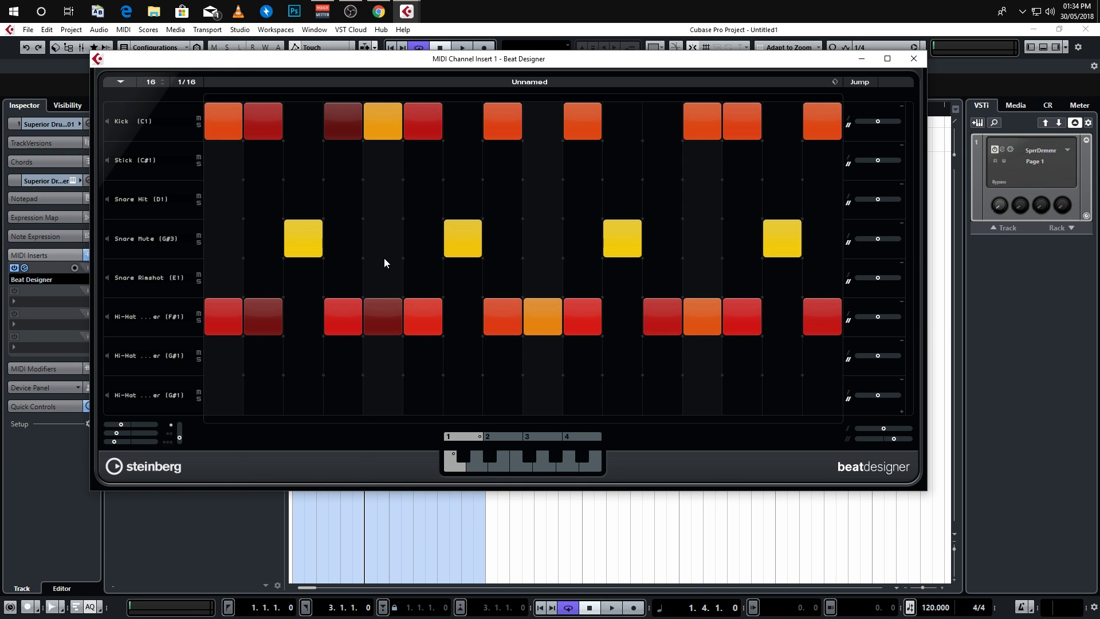
pyautogui.moveTo(518, 58); pyautogui.dragTo(536, 110)
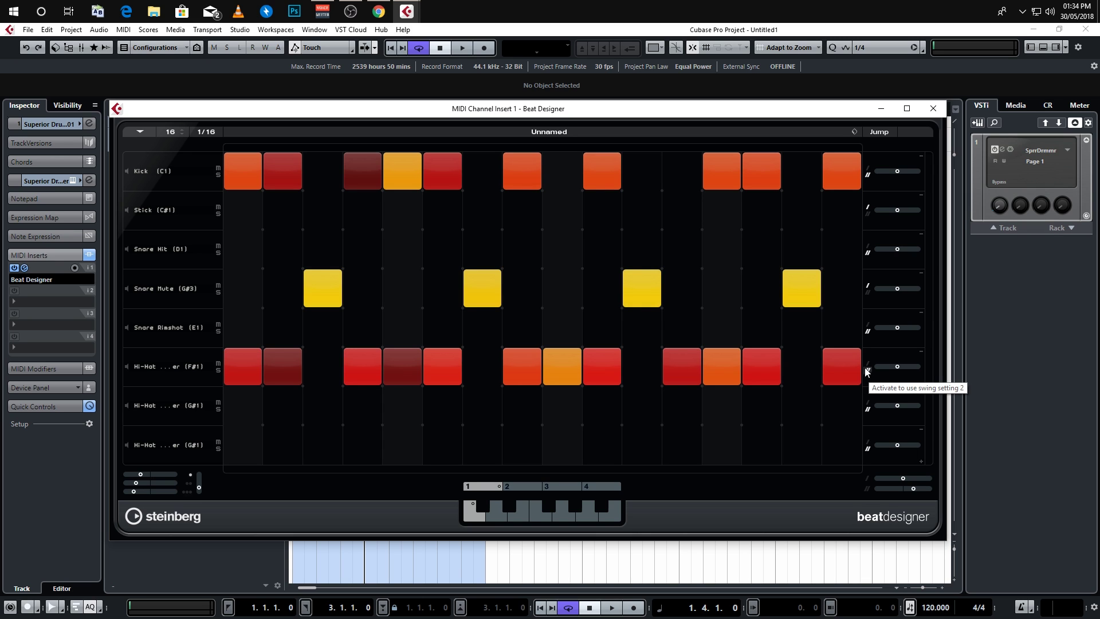
pyautogui.moveTo(913, 370)
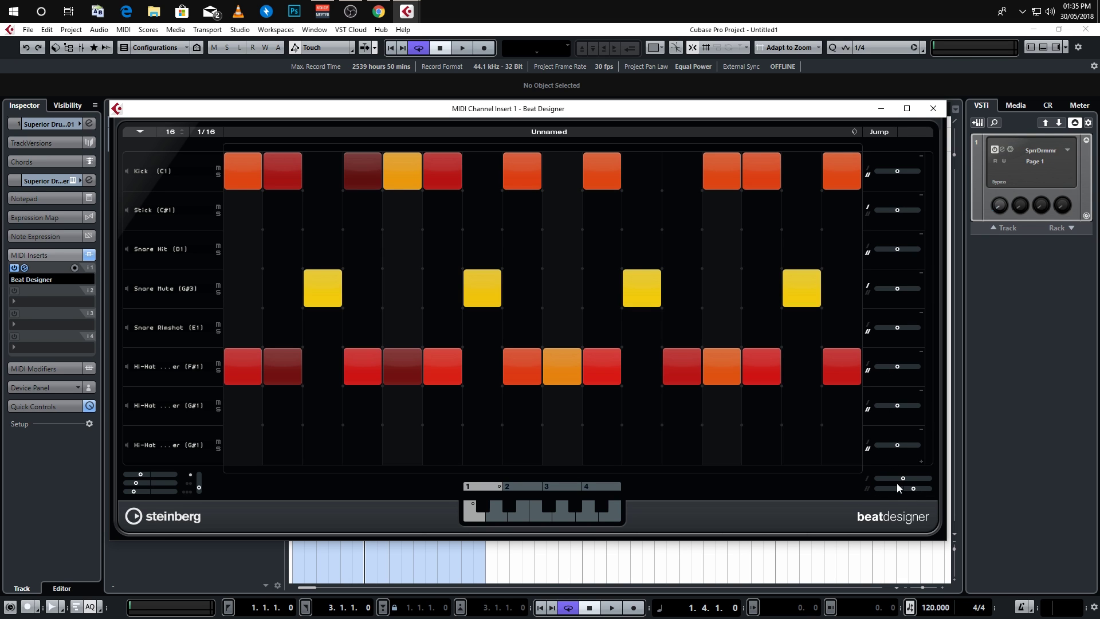
pyautogui.moveTo(911, 481)
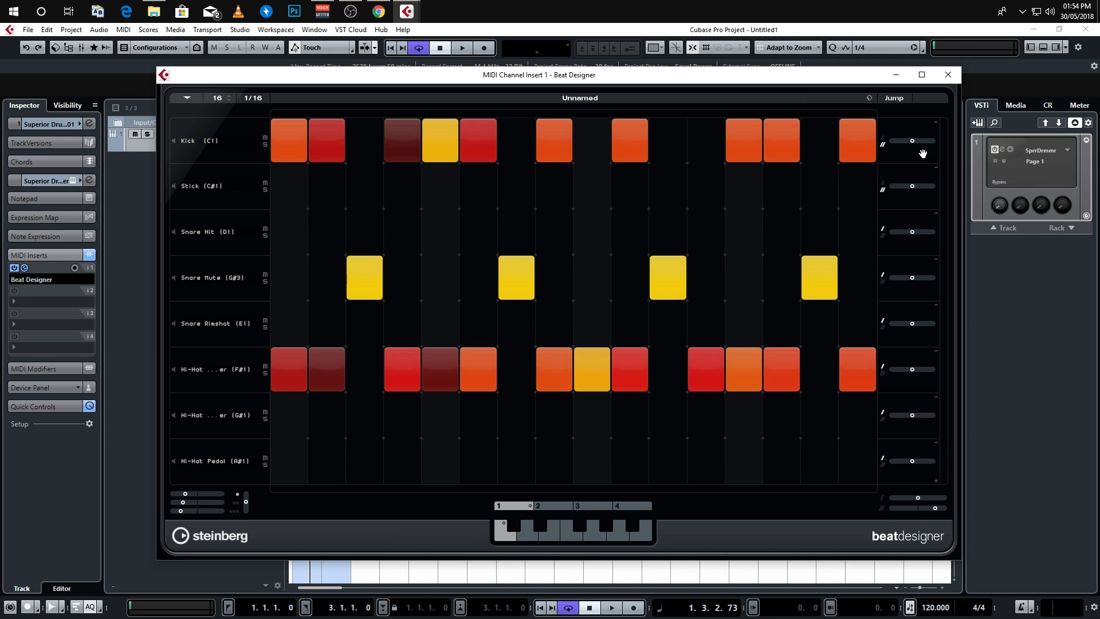
# - Give the Kick and Stick lanes single flams and raise Swing 1 to 0.64 during playback
pyautogui.click(883, 138)
pyautogui.click(883, 184)
pyautogui.press('space')
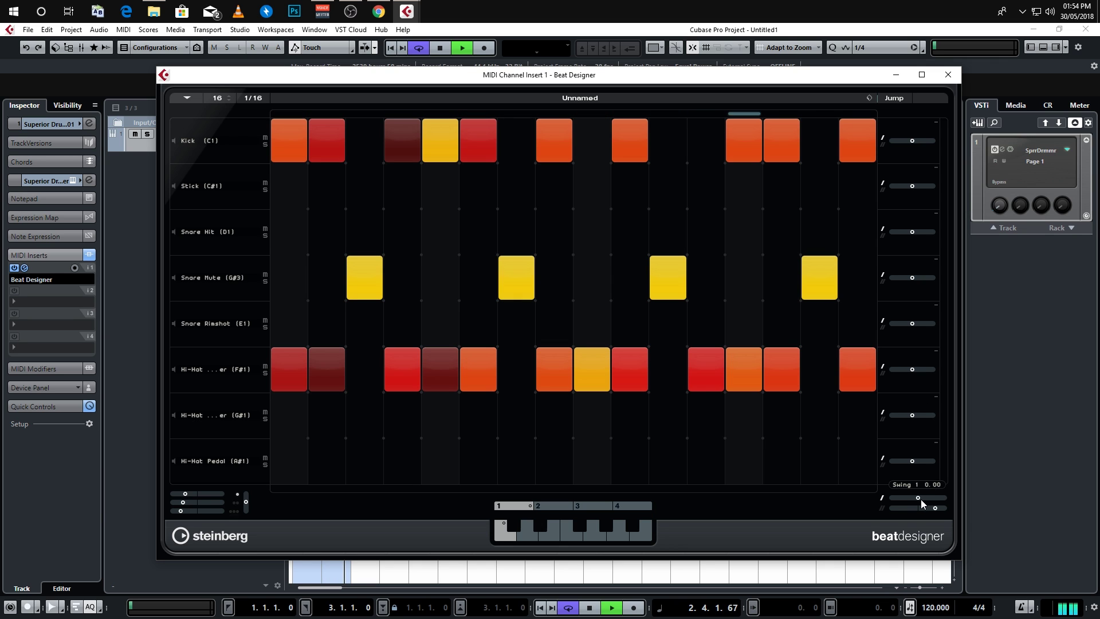
pyautogui.moveTo(916, 499)
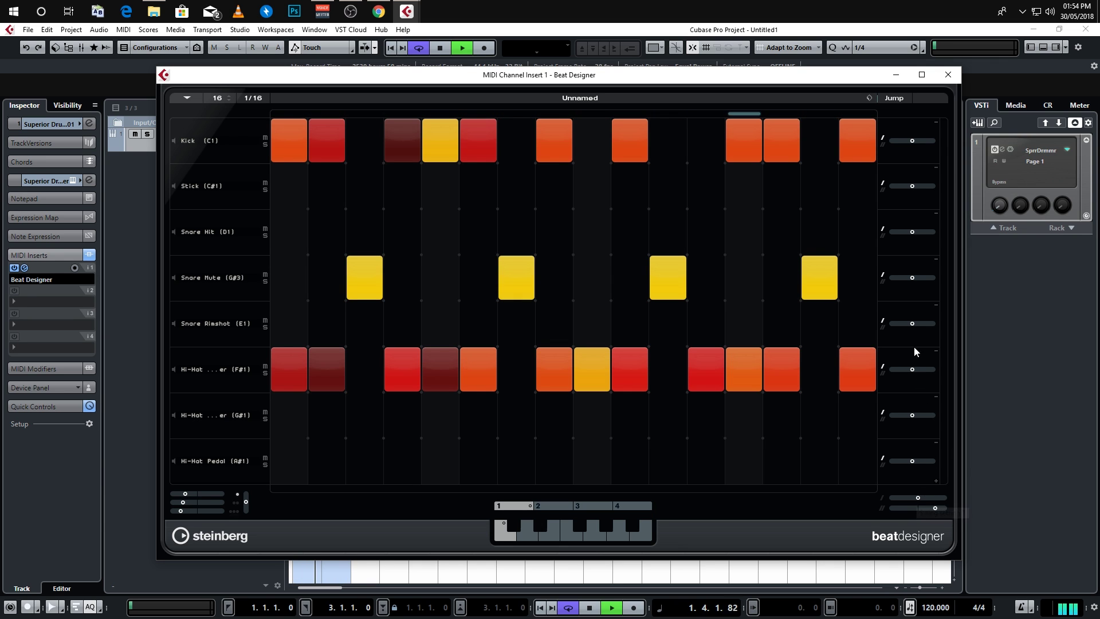
pyautogui.press('space')
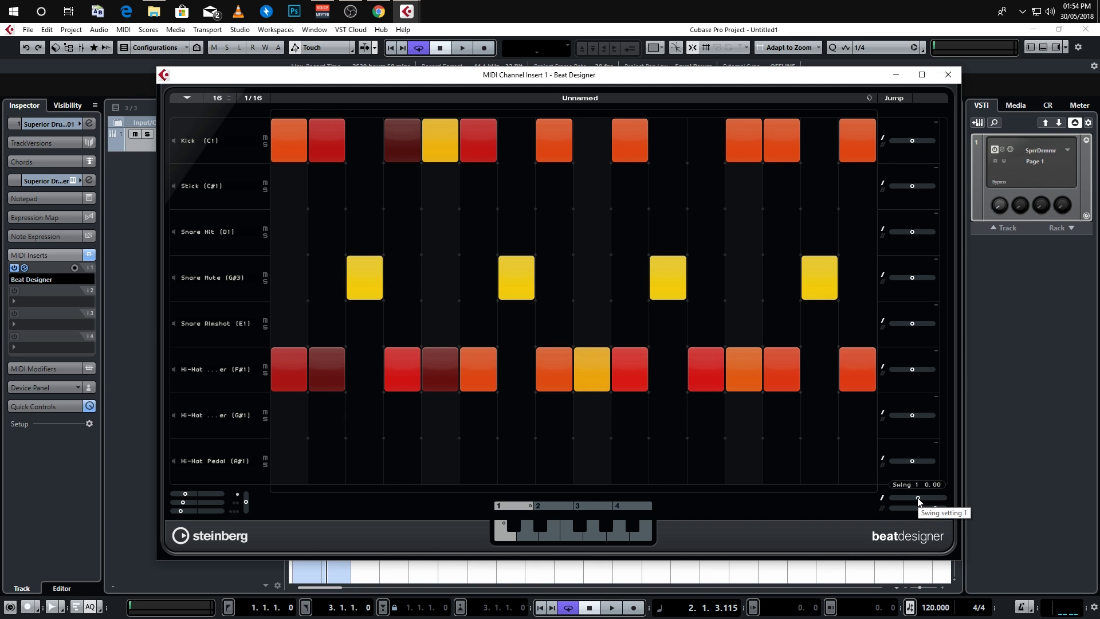
pyautogui.press('space')
pyautogui.moveTo(918, 499); pyautogui.dragTo(944, 501)
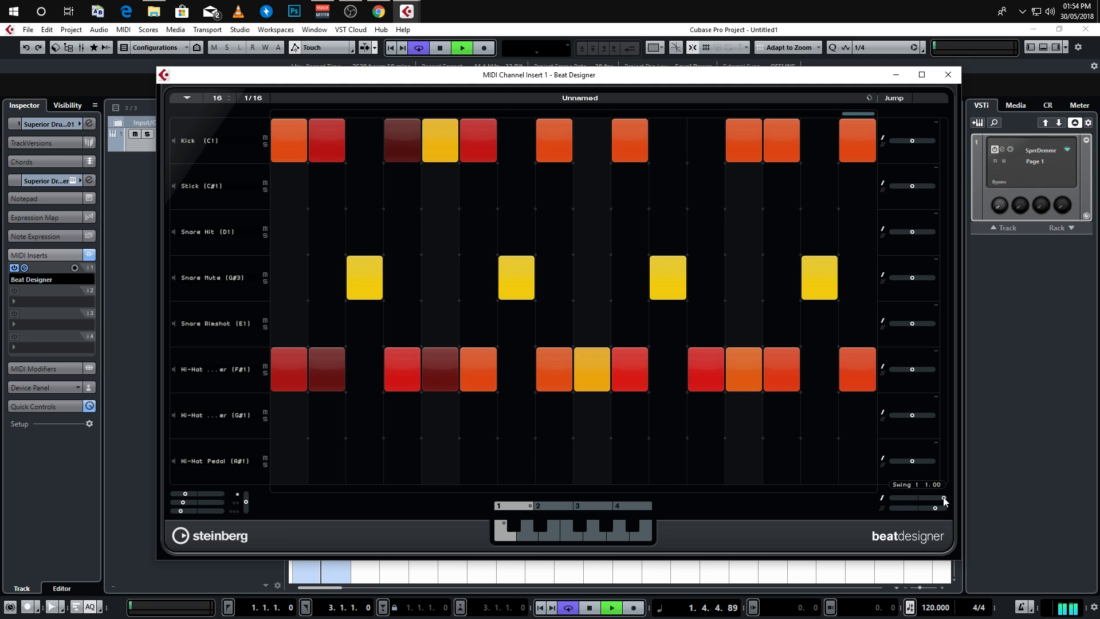
# - Stop playback and reset Swing 1 to its centre value
pyautogui.press('space')
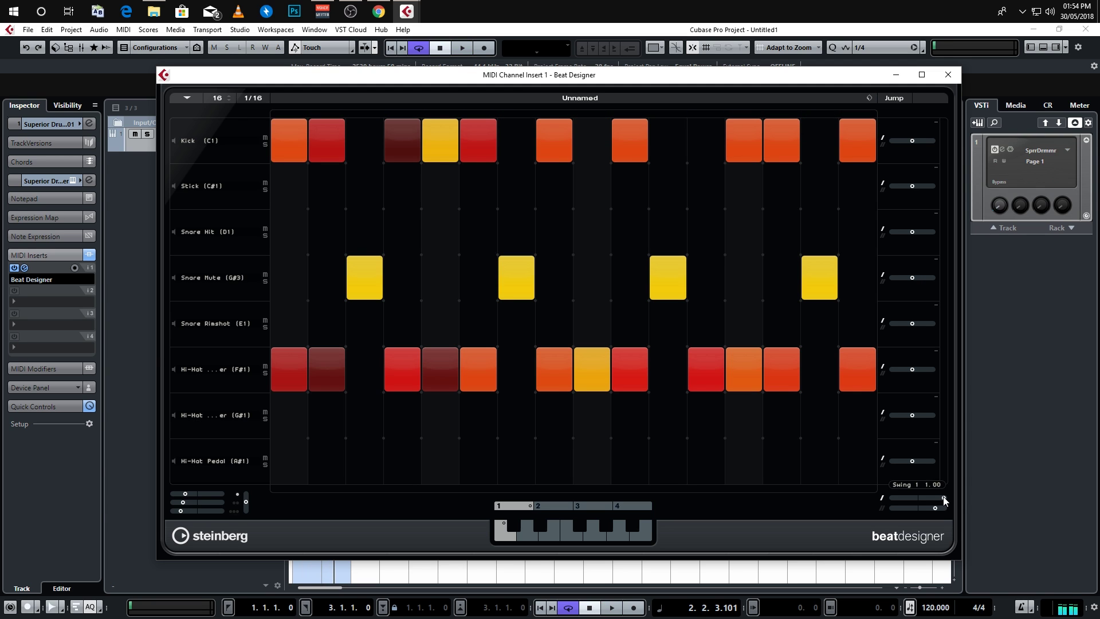
pyautogui.keyDown('ctrl'); pyautogui.click(944, 500); pyautogui.keyUp('ctrl')
pyautogui.press('space')
# - Raise the F#1 hi-hat lane's Slide to 0.60 and switch the Kick lane to double flams
pyautogui.moveTo(913, 370)
pyautogui.mouseDown()
pyautogui.moveTo(933, 373)
pyautogui.moveTo(920, 372)
pyautogui.mouseUp()
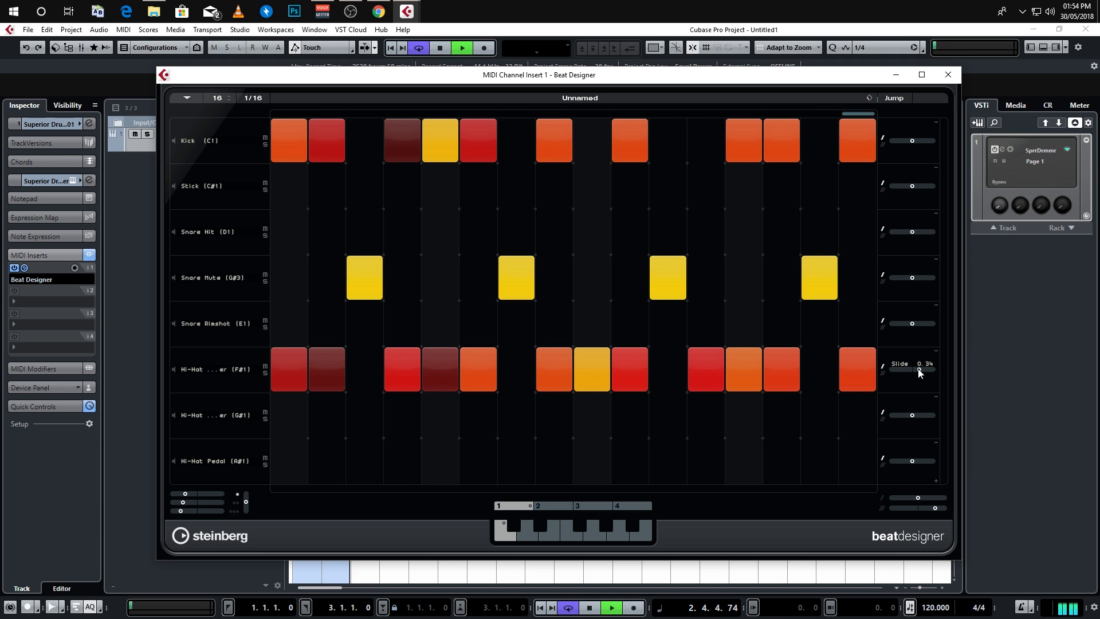
pyautogui.moveTo(920, 372); pyautogui.dragTo(923, 372)
pyautogui.press('space')
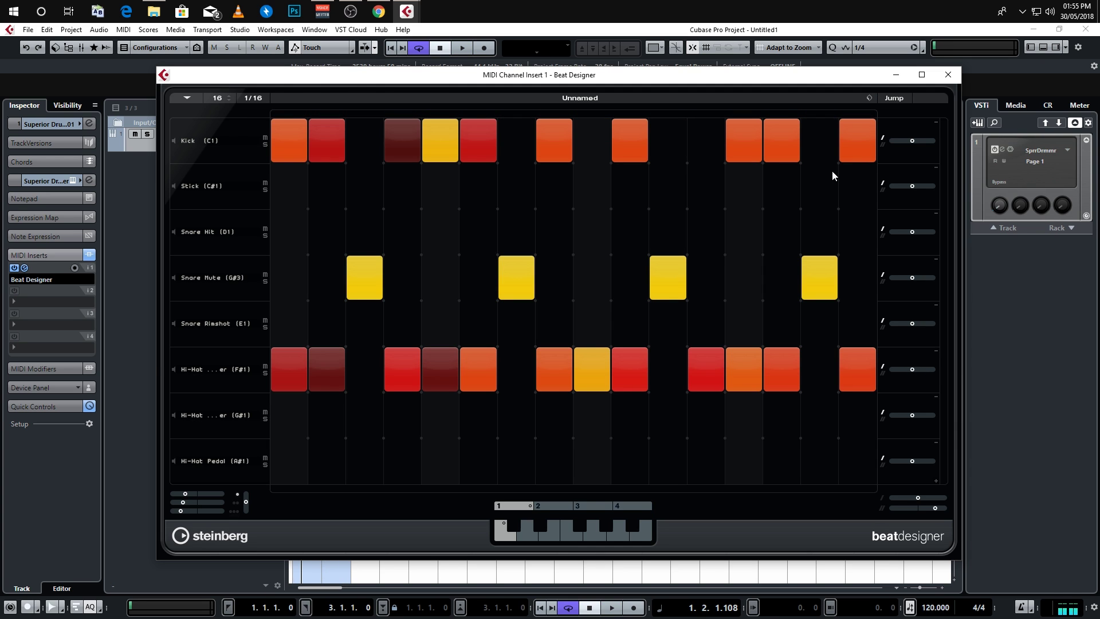
pyautogui.click(883, 145)
# - Switch the Stick, Snare Hit, Snare Rimshot, G#1 hi-hat and Hi-Hat Pedal lanes to double flams
pyautogui.click(882, 190)
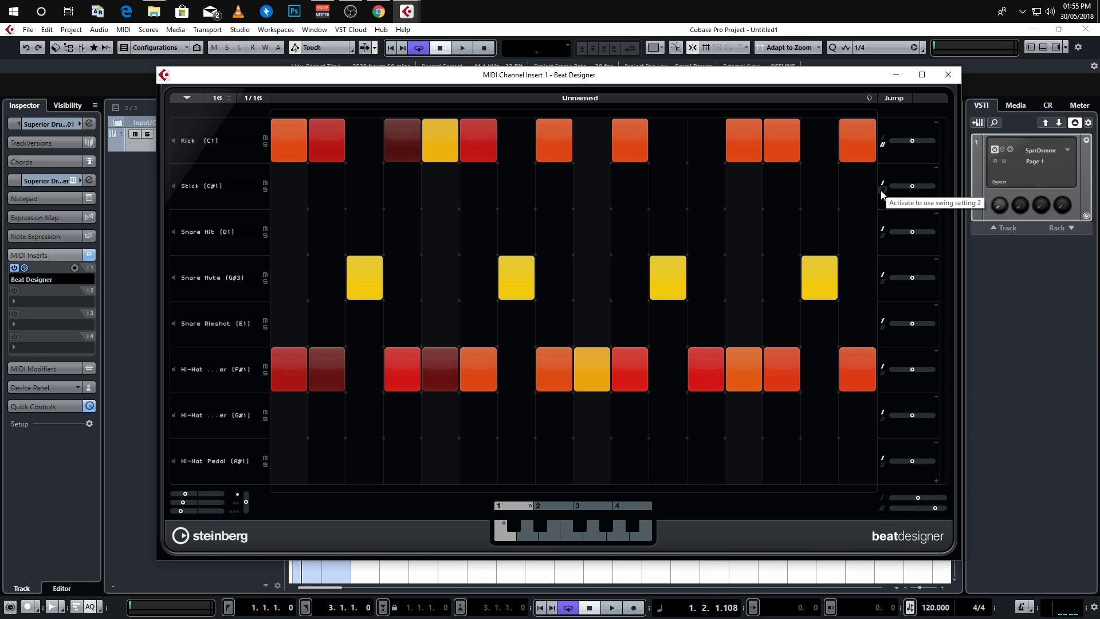
pyautogui.click(882, 236)
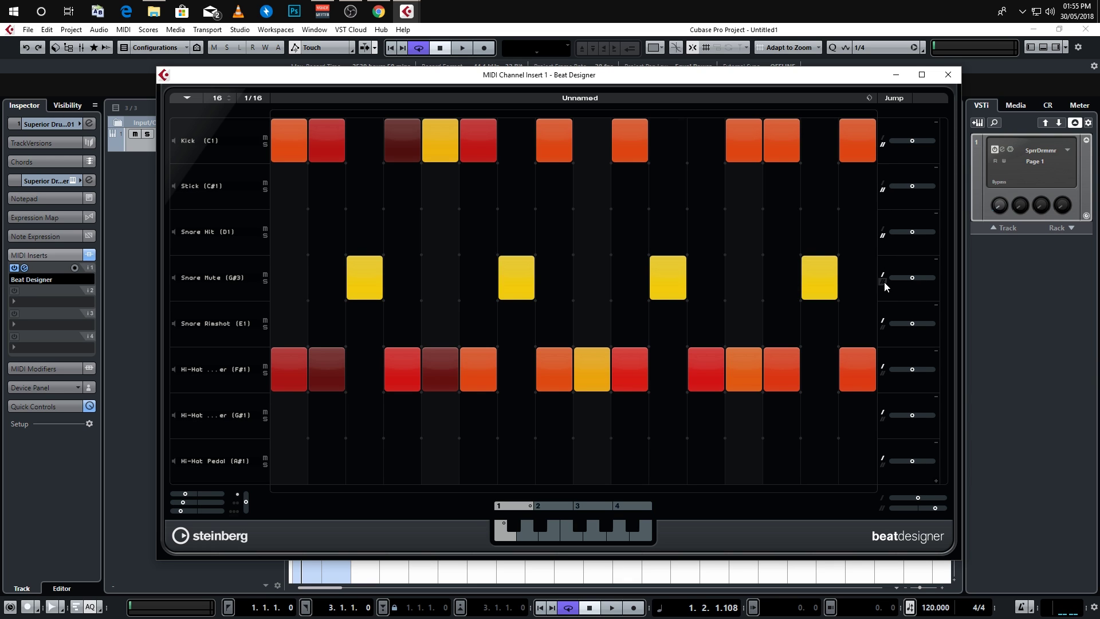
pyautogui.click(882, 328)
pyautogui.click(882, 419)
pyautogui.click(882, 465)
# - Raise Swing 2 to 0.93 during a playback pass, then stop
pyautogui.press('space')
pyautogui.moveTo(936, 509); pyautogui.dragTo(942, 510)
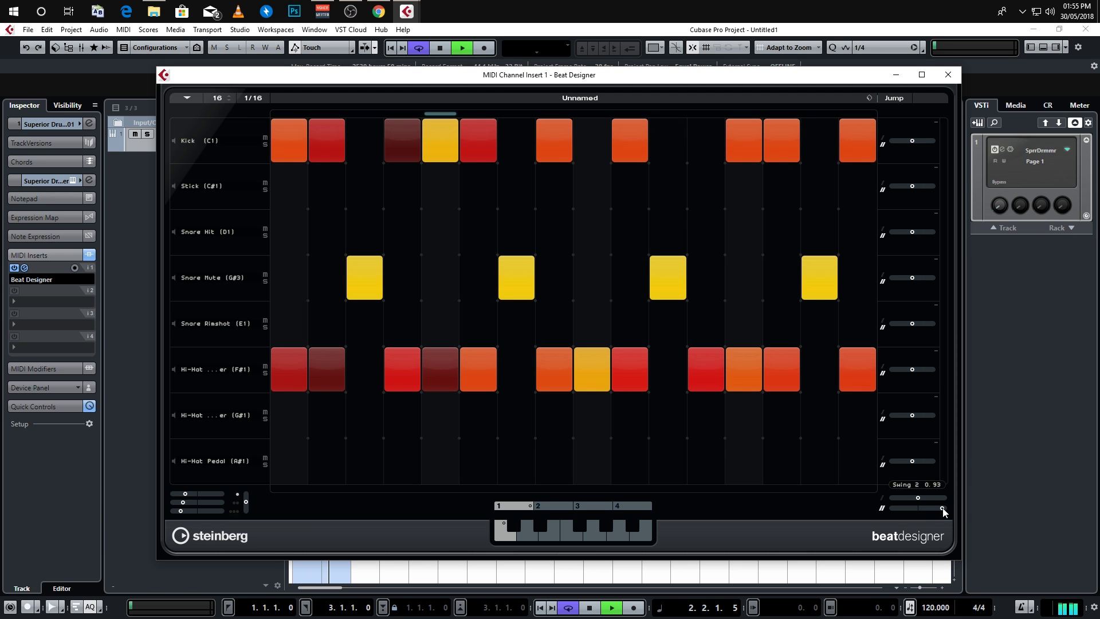
pyautogui.press('space')
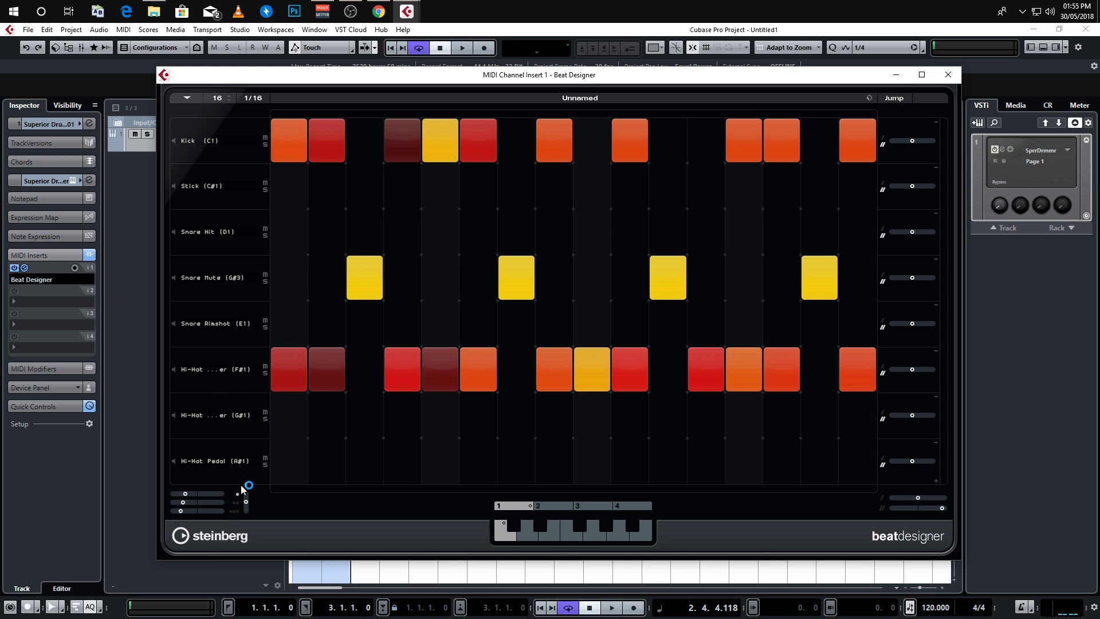
# - Adjust the visible lane count and check the first lane's drum sound without changing it
pyautogui.click(936, 443)
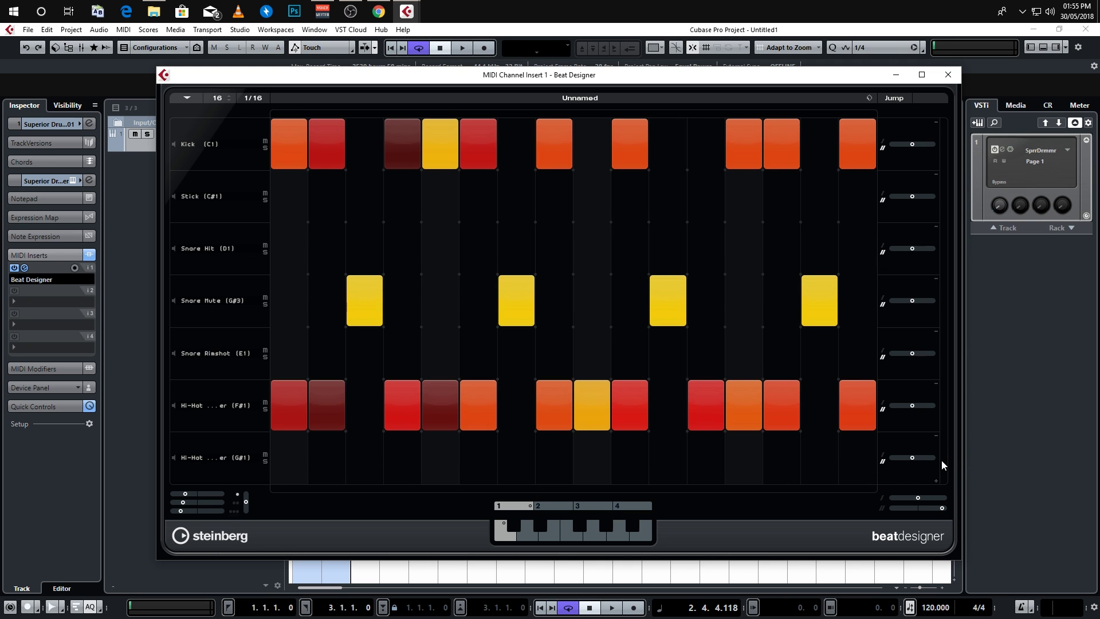
pyautogui.click(935, 481)
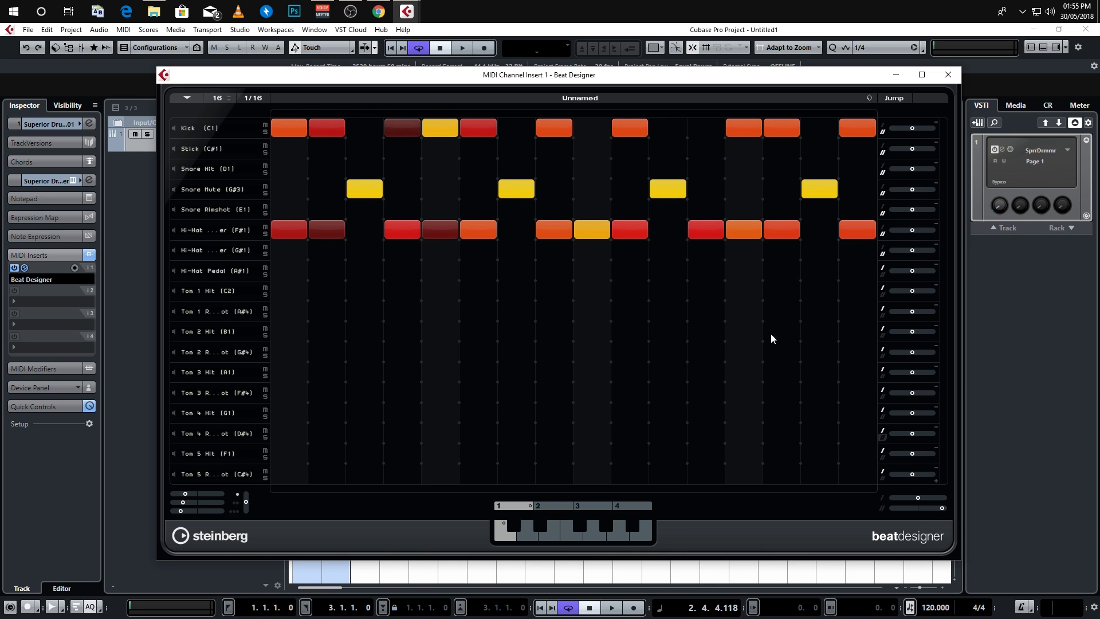
pyautogui.click(179, 102)
pyautogui.click(214, 80)
pyautogui.click(204, 128)
pyautogui.click(481, 530)
# - Remove the empty F-2 lane and every Tom 1–5 hit and rimshot lane
pyautogui.click(936, 479)
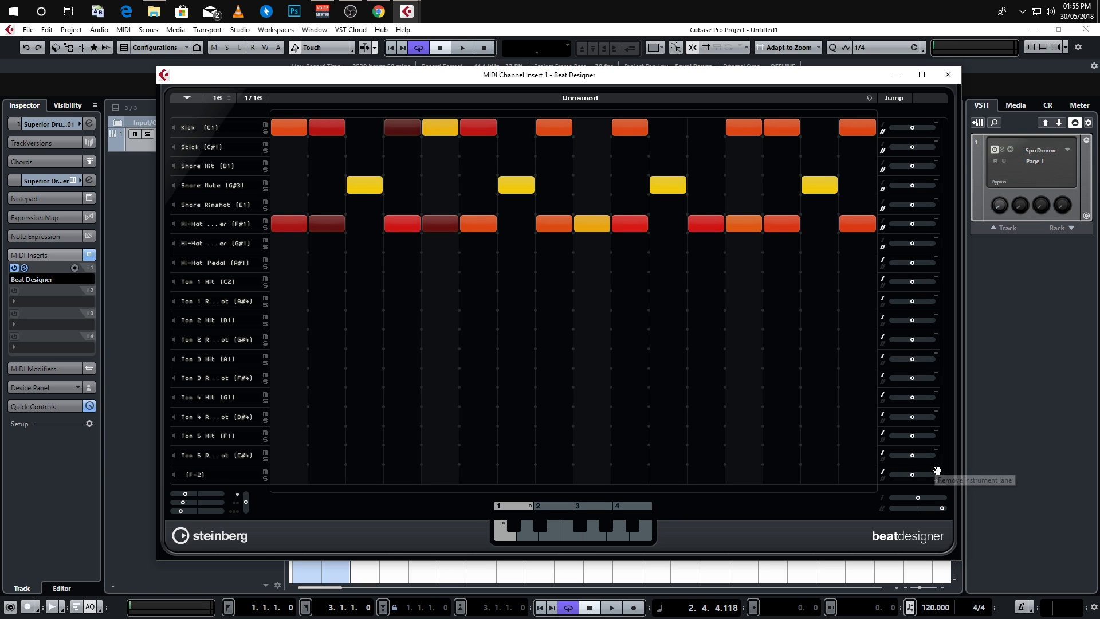
pyautogui.click(937, 469)
pyautogui.click(937, 469)
pyautogui.click(937, 467)
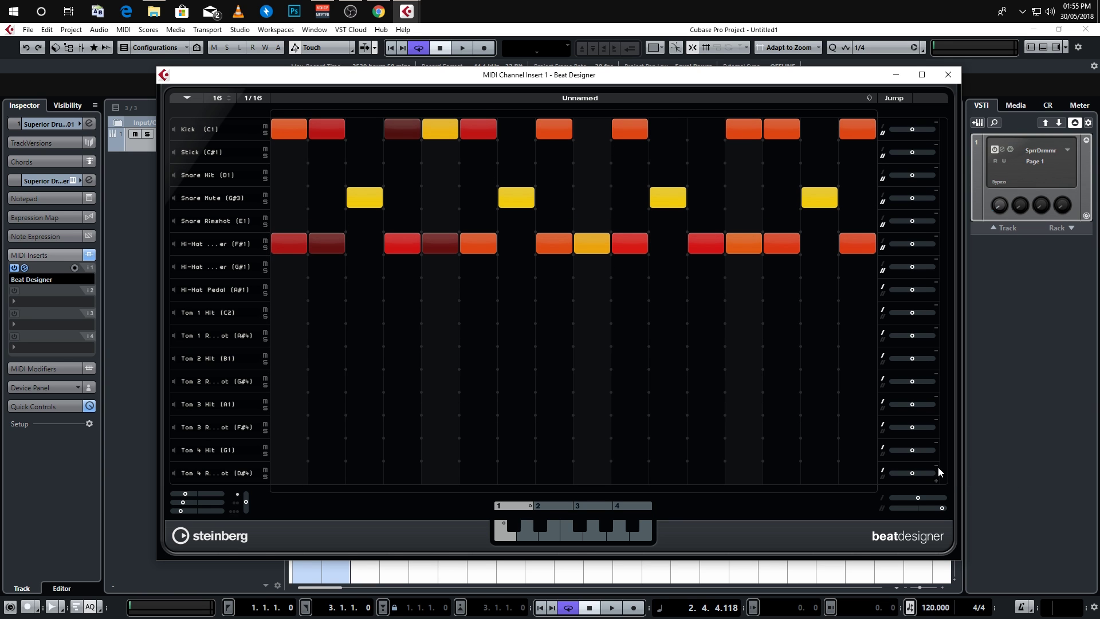
pyautogui.click(937, 466)
pyautogui.click(937, 467)
pyautogui.click(937, 465)
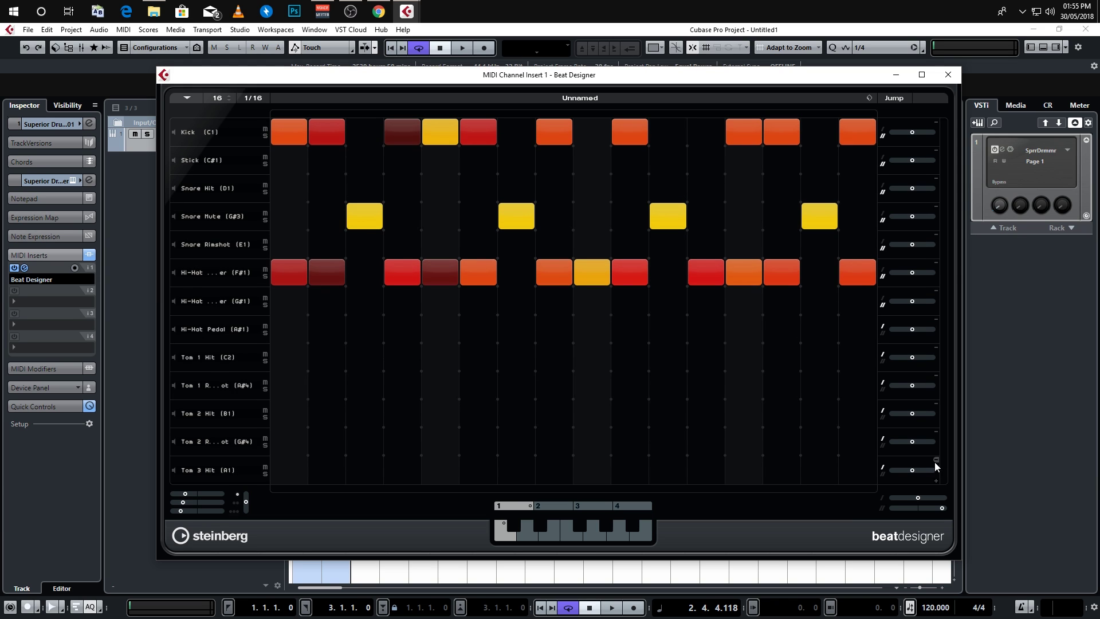
pyautogui.click(934, 462)
pyautogui.click(936, 457)
pyautogui.click(935, 456)
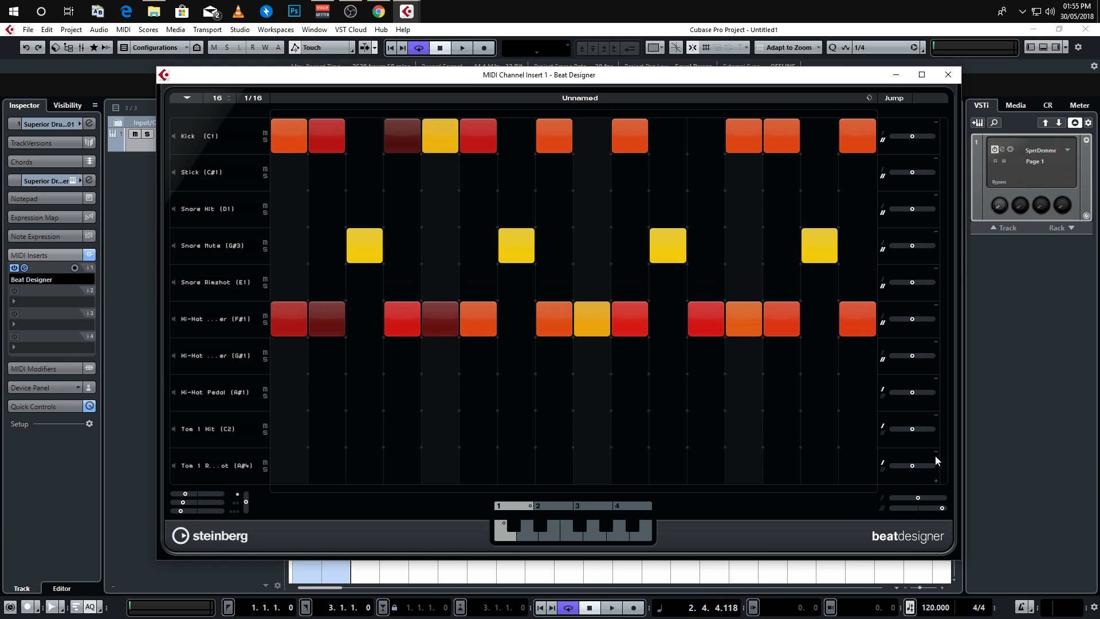
pyautogui.click(936, 455)
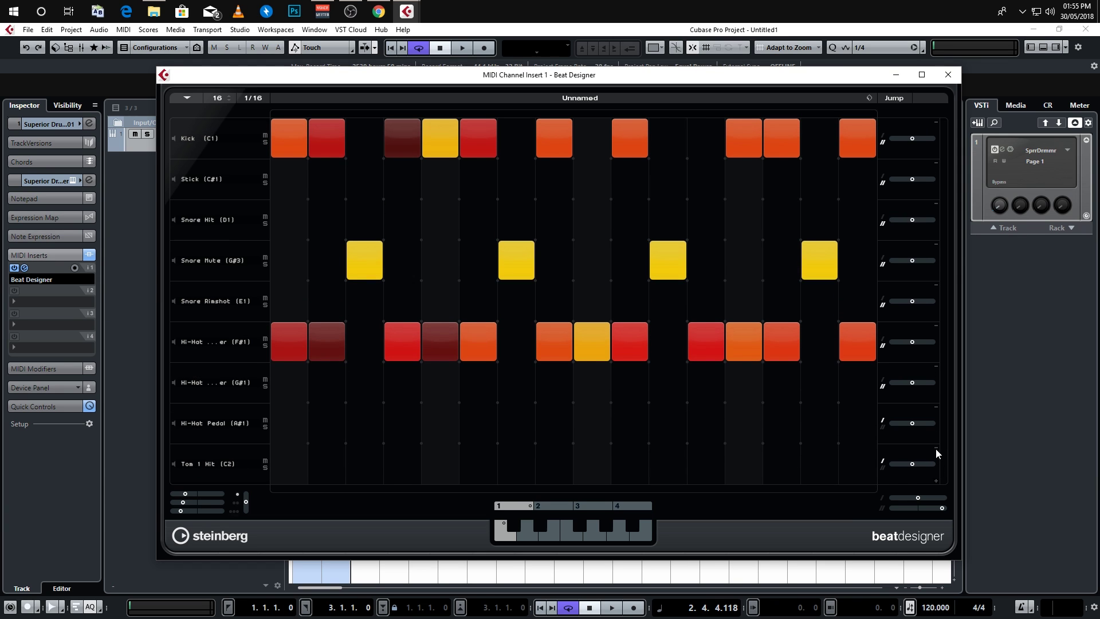
pyautogui.click(936, 449)
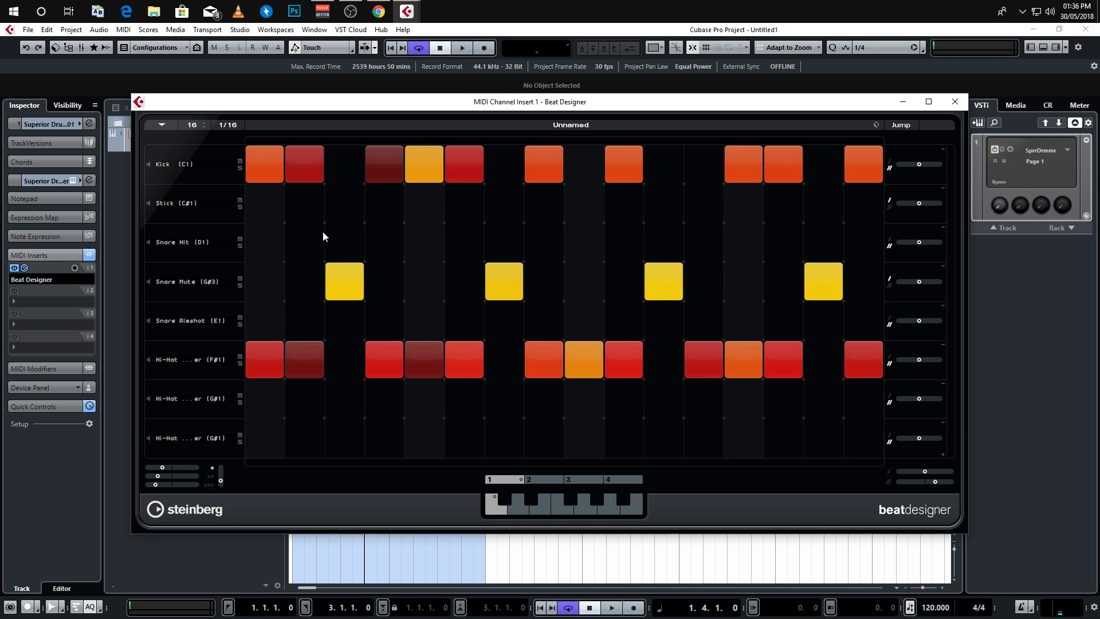
# - Play the beat, then add a very soft Snare Mute hit on step 1
pyautogui.moveTo(386, 102); pyautogui.dragTo(392, 127)
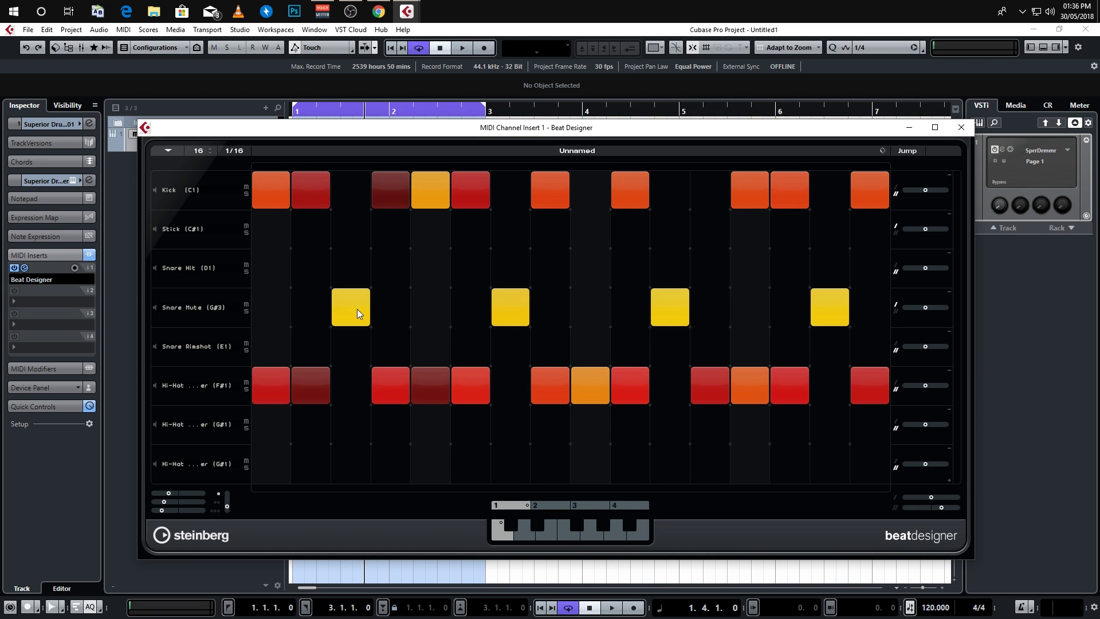
pyautogui.click(449, 315)
pyautogui.press('space')
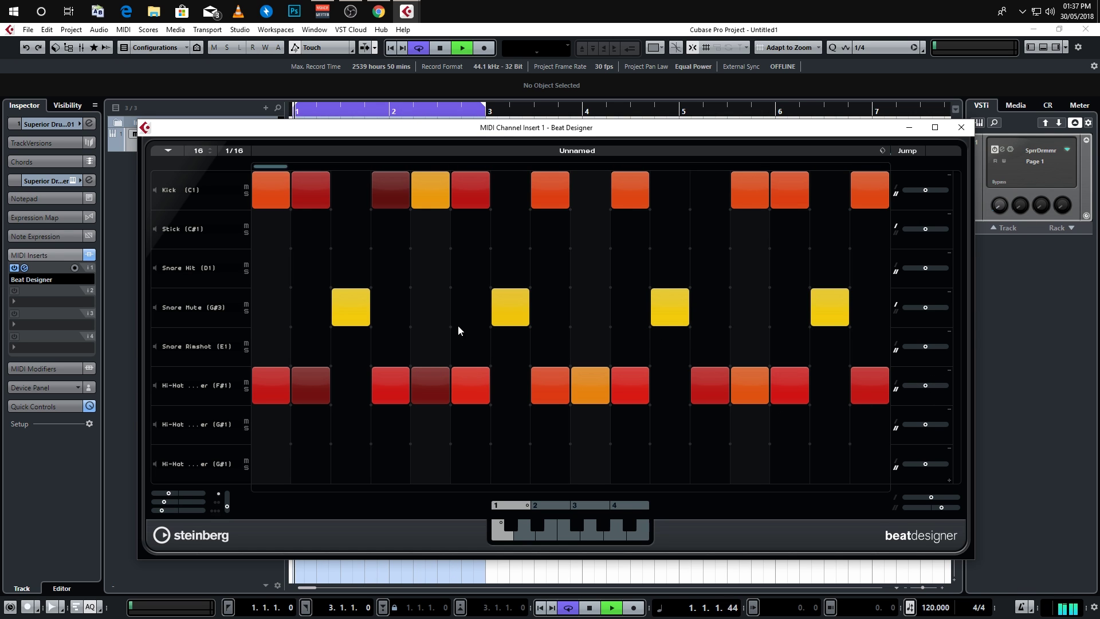
pyautogui.press('space')
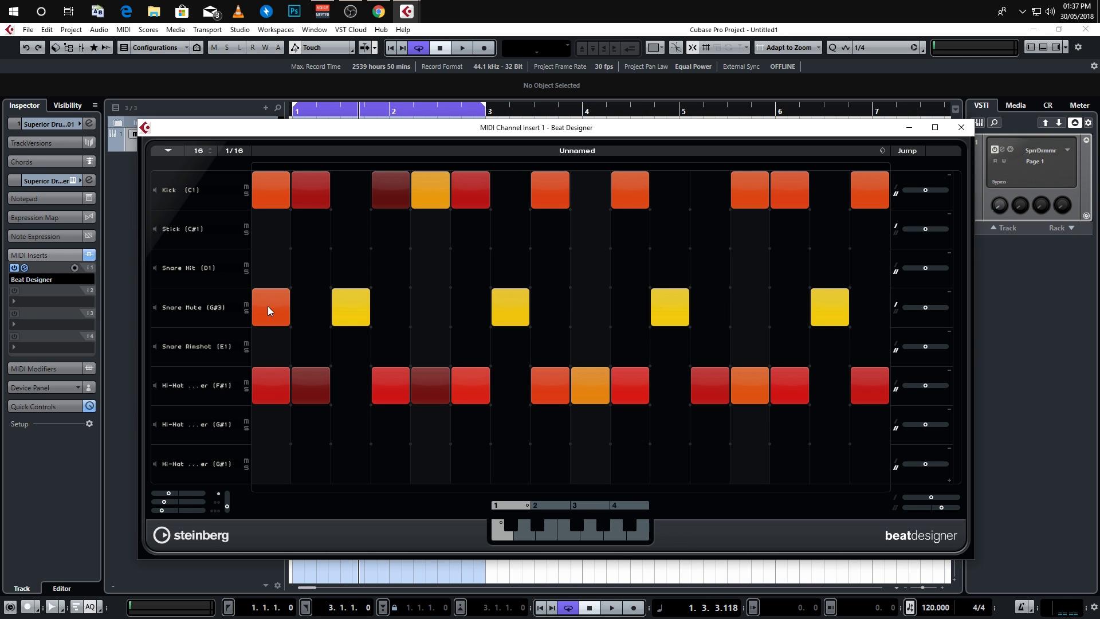
pyautogui.moveTo(268, 309); pyautogui.dragTo(267, 204)
pyautogui.moveTo(287, 362); pyautogui.dragTo(300, 335)
# - Erase all existing Kick, Hi-Hat and Snare Mute hits from the pattern
pyautogui.click(272, 308)
pyautogui.moveTo(274, 195); pyautogui.dragTo(874, 191)
pyautogui.moveTo(871, 383); pyautogui.dragTo(264, 384)
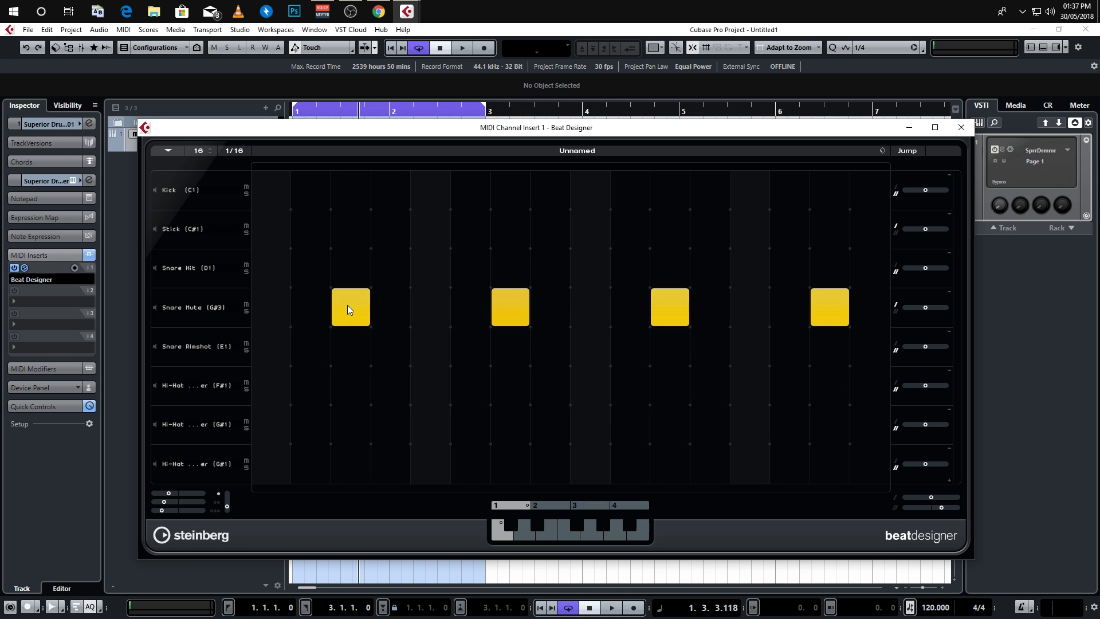
pyautogui.moveTo(348, 310); pyautogui.dragTo(800, 300)
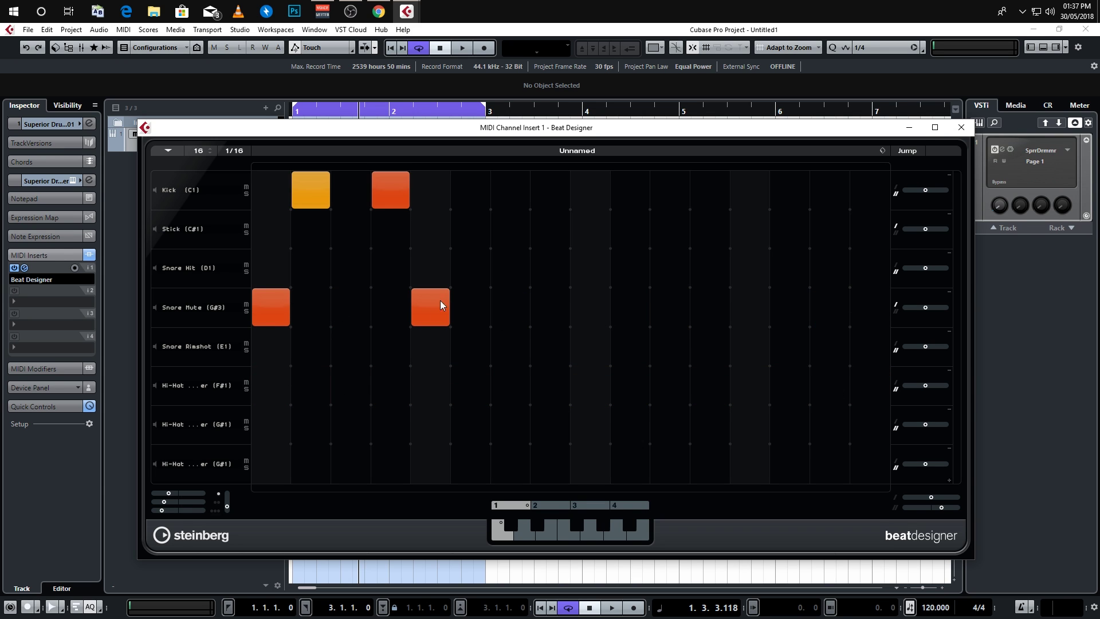
# - Add Kick hits on even steps, tuning the velocities of the step-4 and step-11 kicks
pyautogui.click(710, 190)
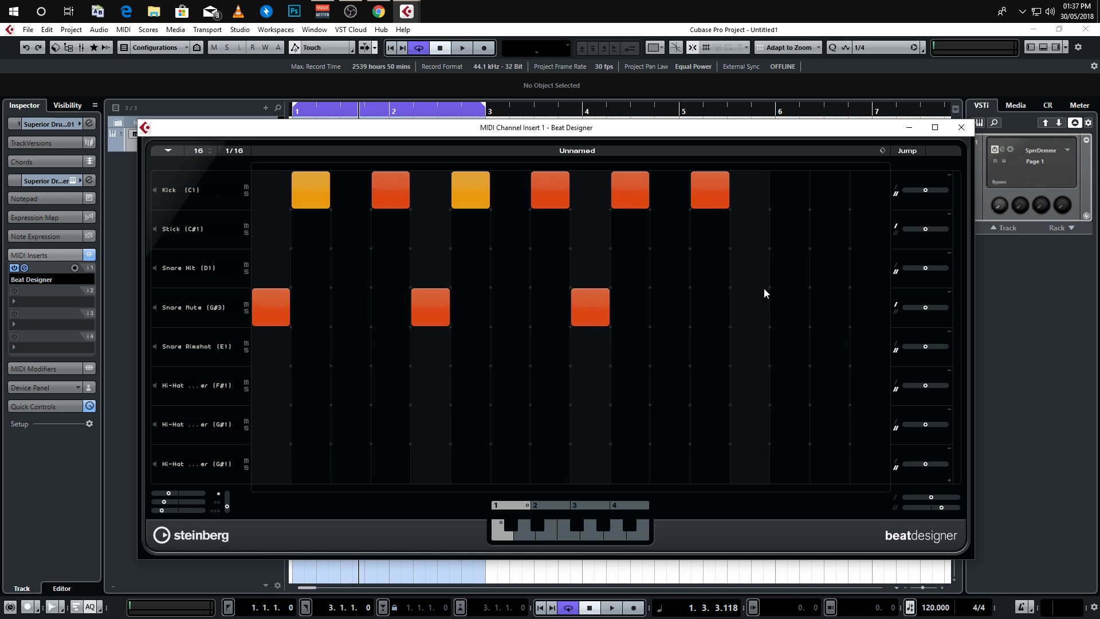
pyautogui.click(749, 307)
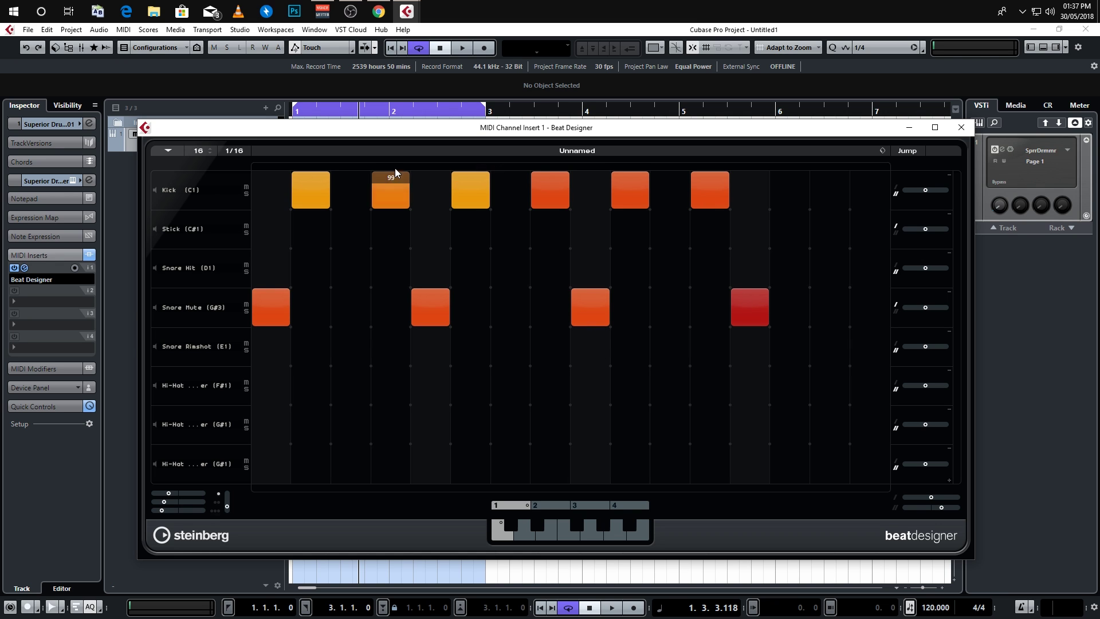
pyautogui.moveTo(395, 172); pyautogui.dragTo(397, 175)
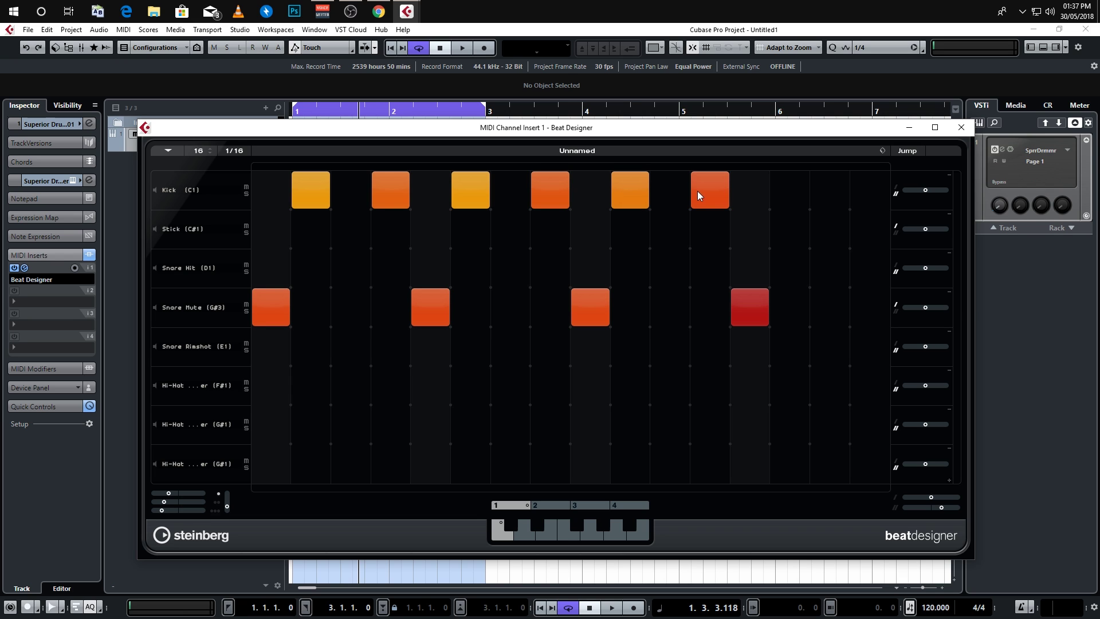
pyautogui.moveTo(710, 189)
pyautogui.mouseDown()
pyautogui.moveTo(720, 206)
pyautogui.moveTo(716, 179)
pyautogui.moveTo(720, 207)
pyautogui.mouseUp()
# - Place loud Snare Mute hits on steps 1, 5, 9 and 13 (velocities up to 126), then play
pyautogui.moveTo(273, 310); pyautogui.dragTo(277, 283)
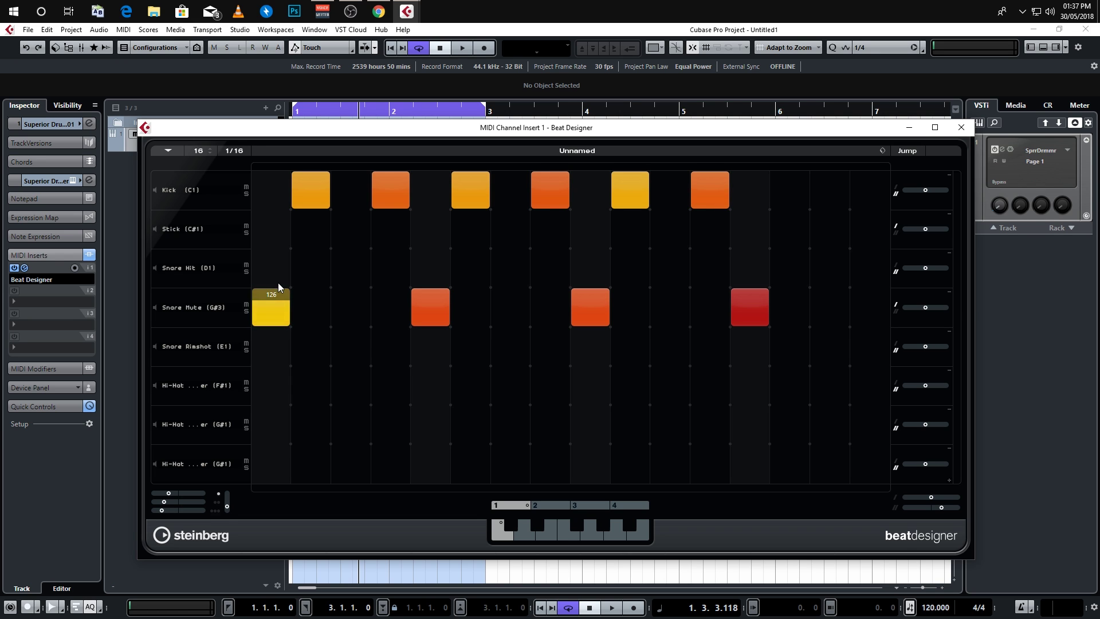
pyautogui.moveTo(420, 324); pyautogui.dragTo(435, 282)
pyautogui.click(599, 308)
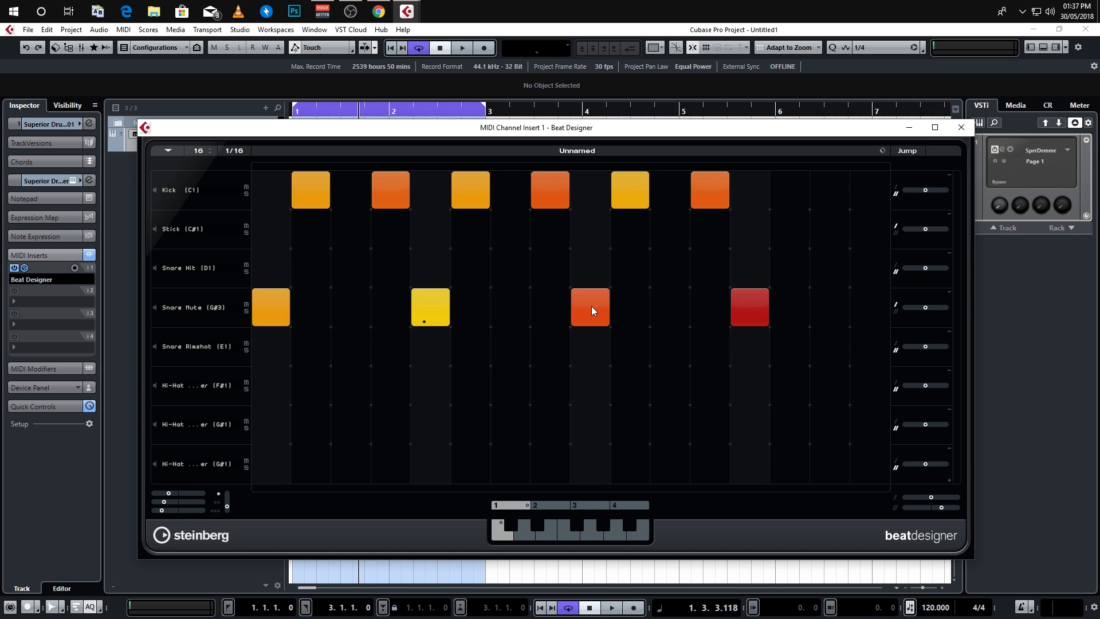
pyautogui.moveTo(590, 305); pyautogui.dragTo(593, 280)
pyautogui.moveTo(755, 283); pyautogui.dragTo(755, 283)
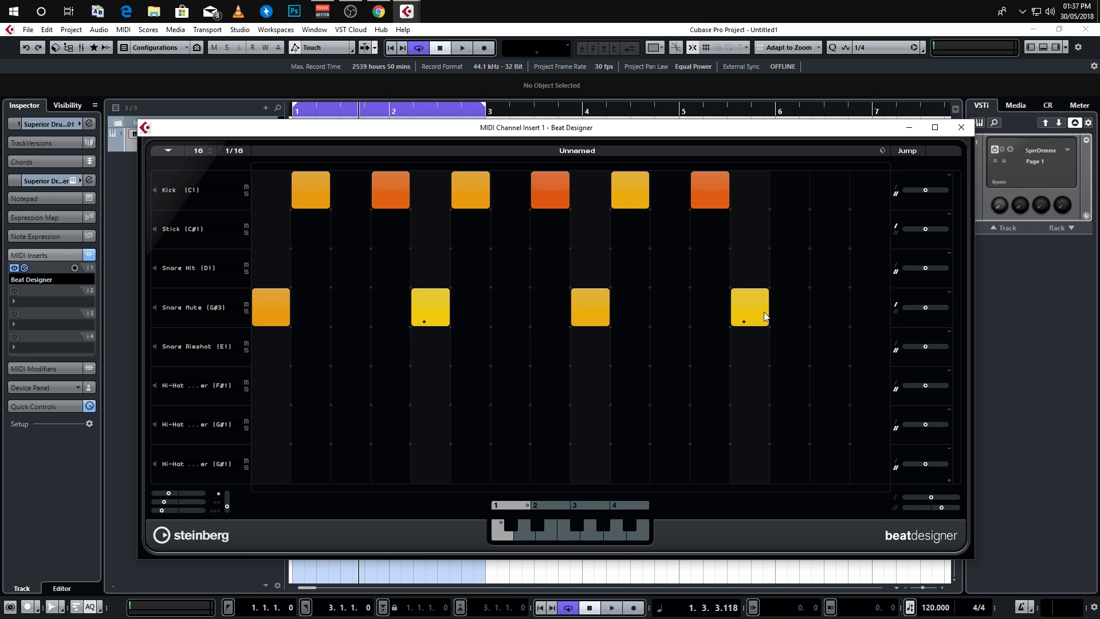
pyautogui.press('space')
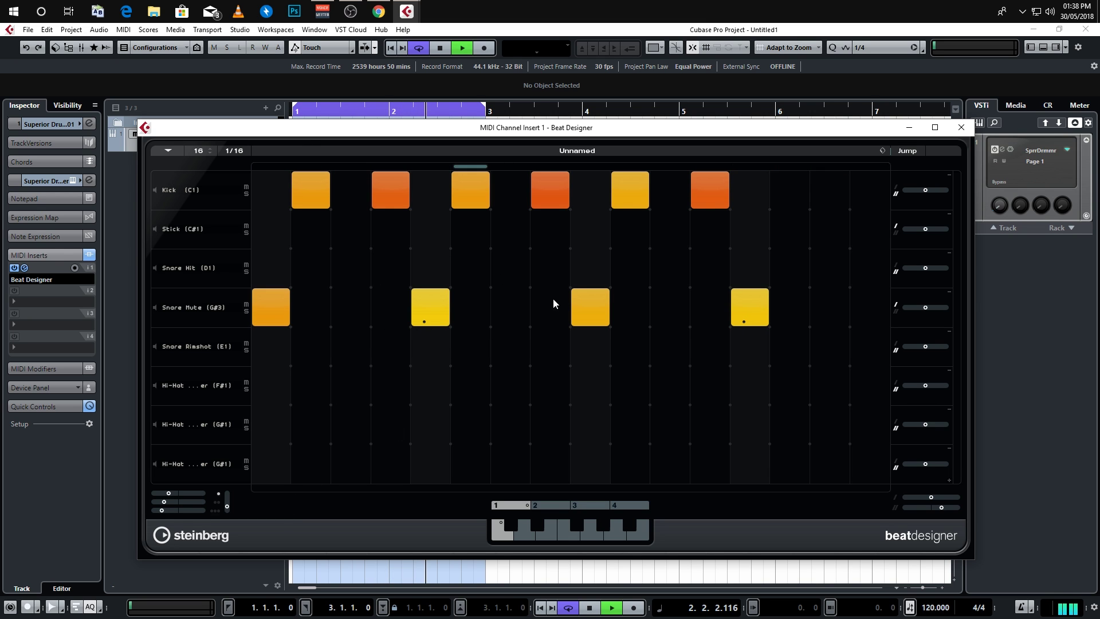
# - Try three-stroke flams, settle on one-stroke flams for the snares, and listen
pyautogui.press('space')
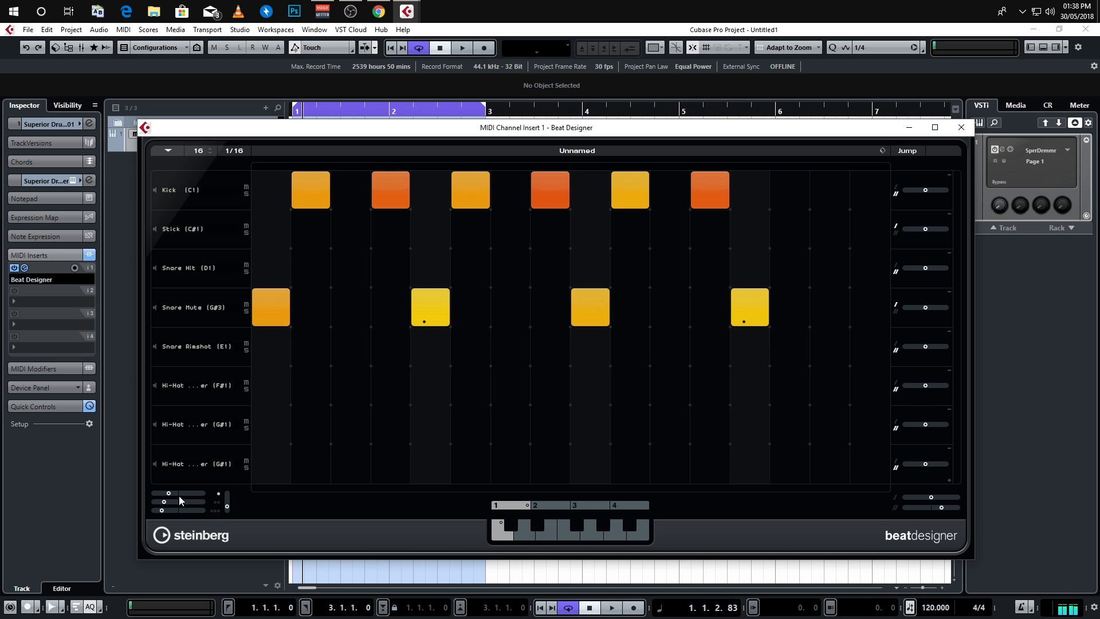
pyautogui.click(215, 510)
pyautogui.click(216, 496)
pyautogui.press('space')
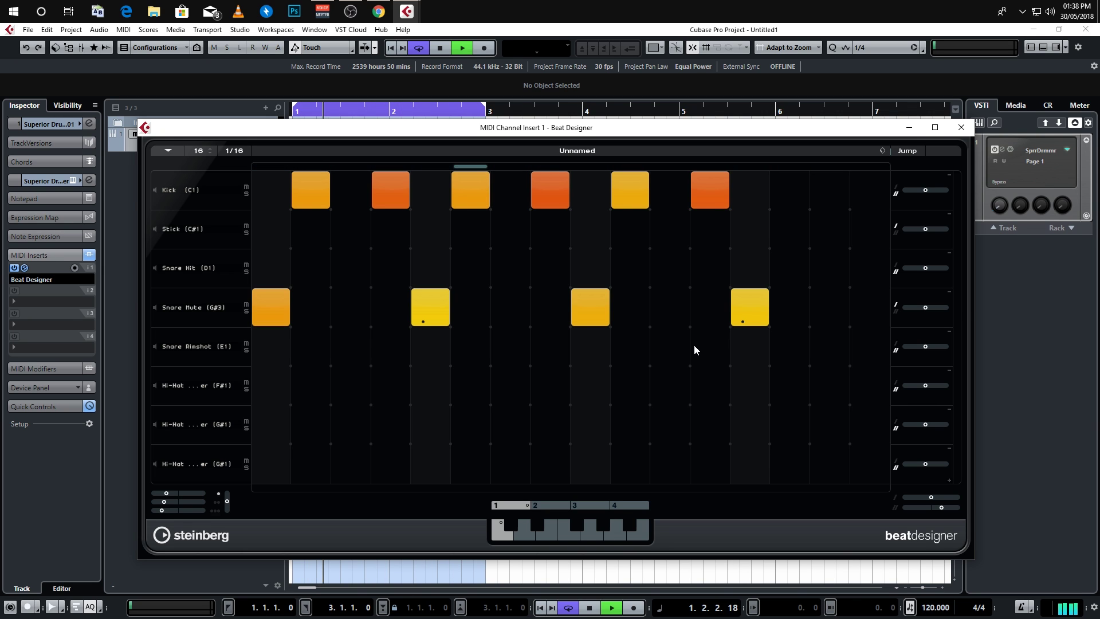
pyautogui.press('space')
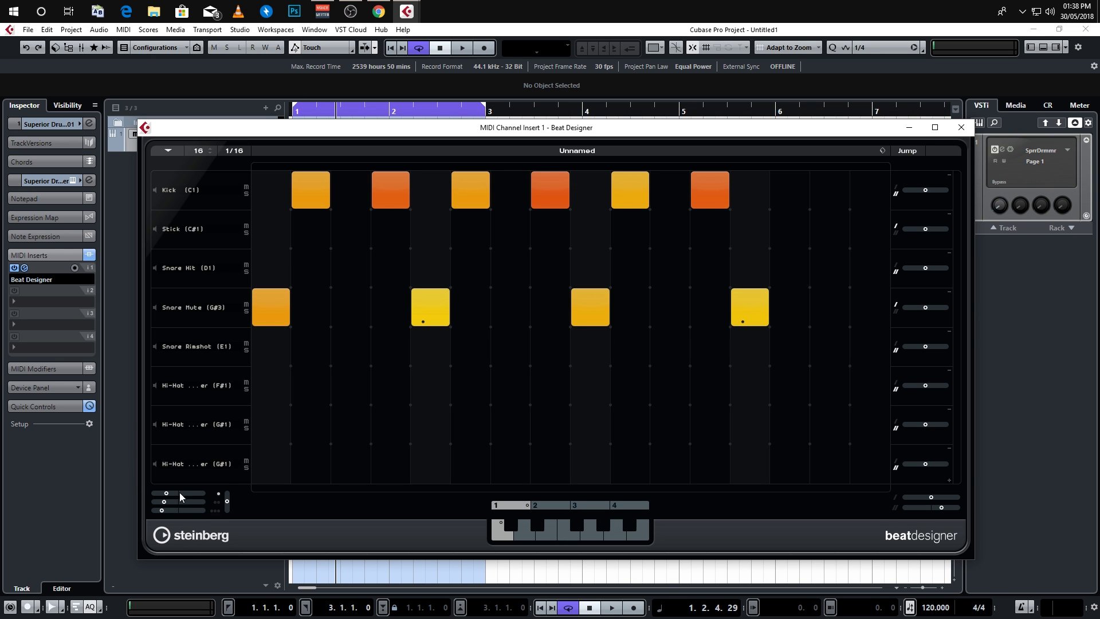
pyautogui.moveTo(179, 494)
pyautogui.moveTo(256, 318)
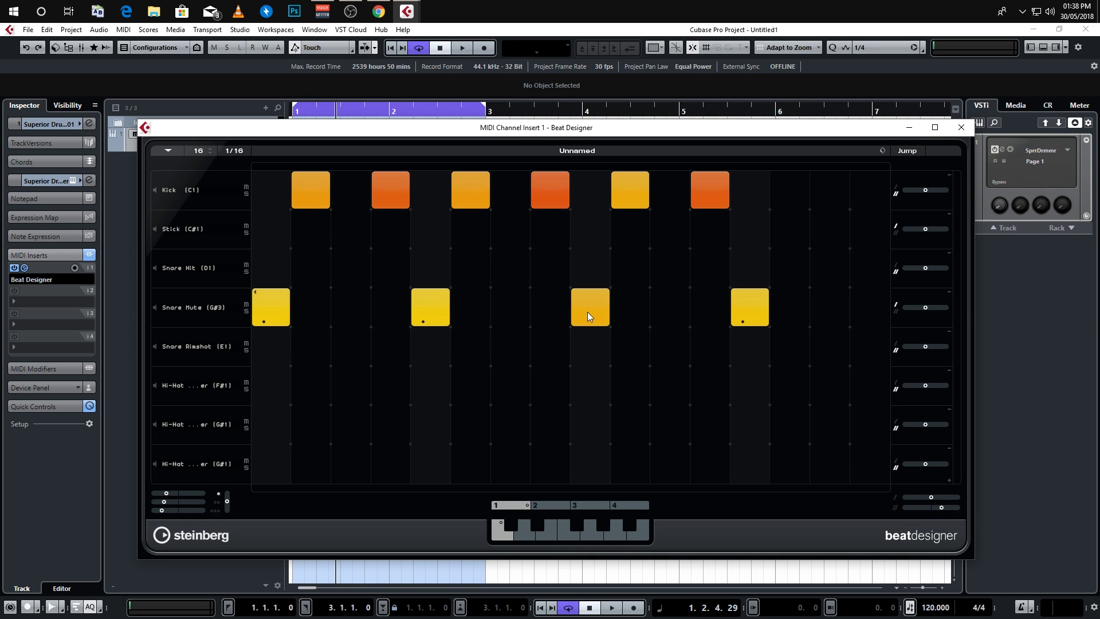
# - Clear the six Kick hits, move the flams earlier and raise flam level to 150
pyautogui.moveTo(709, 190); pyautogui.dragTo(310, 190)
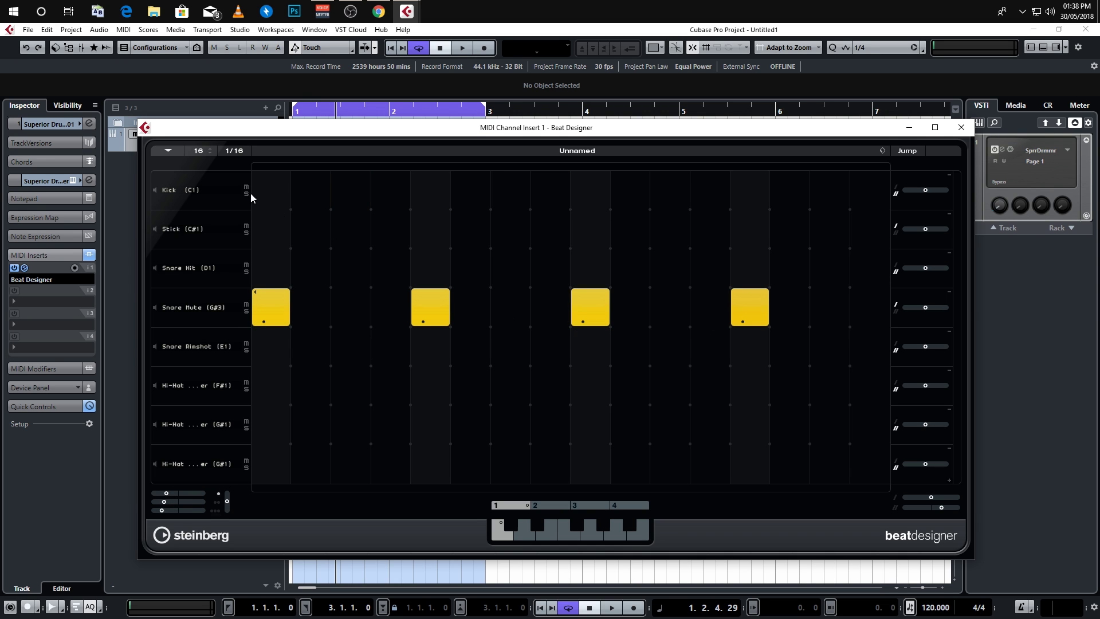
pyautogui.press('space')
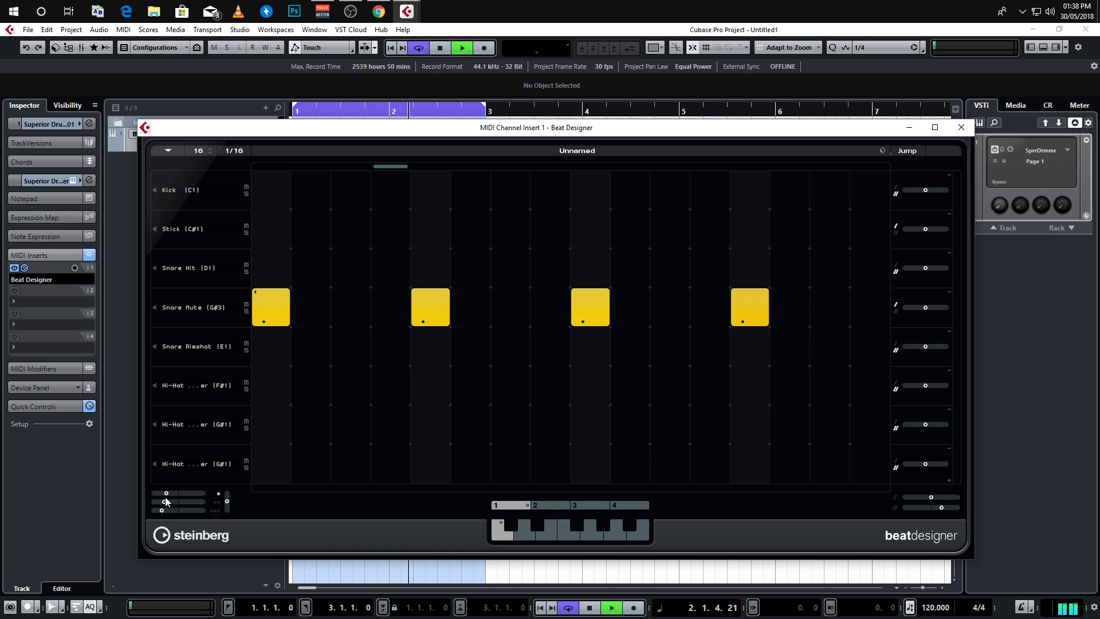
pyautogui.moveTo(166, 493)
pyautogui.mouseDown()
pyautogui.moveTo(177, 493)
pyautogui.moveTo(157, 494)
pyautogui.mouseUp()
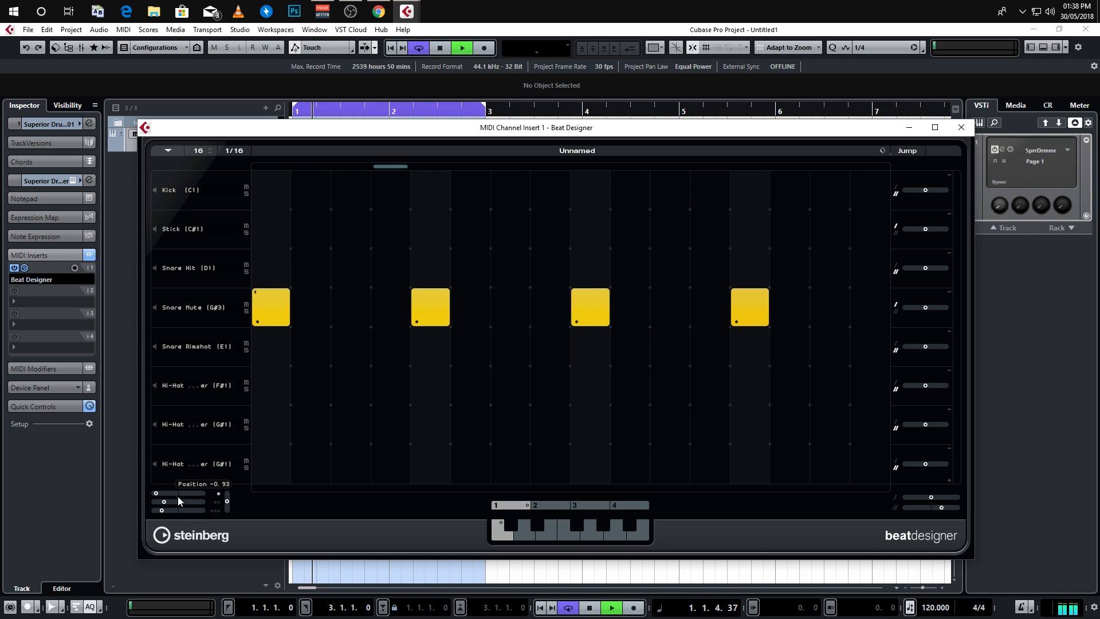
pyautogui.press('space')
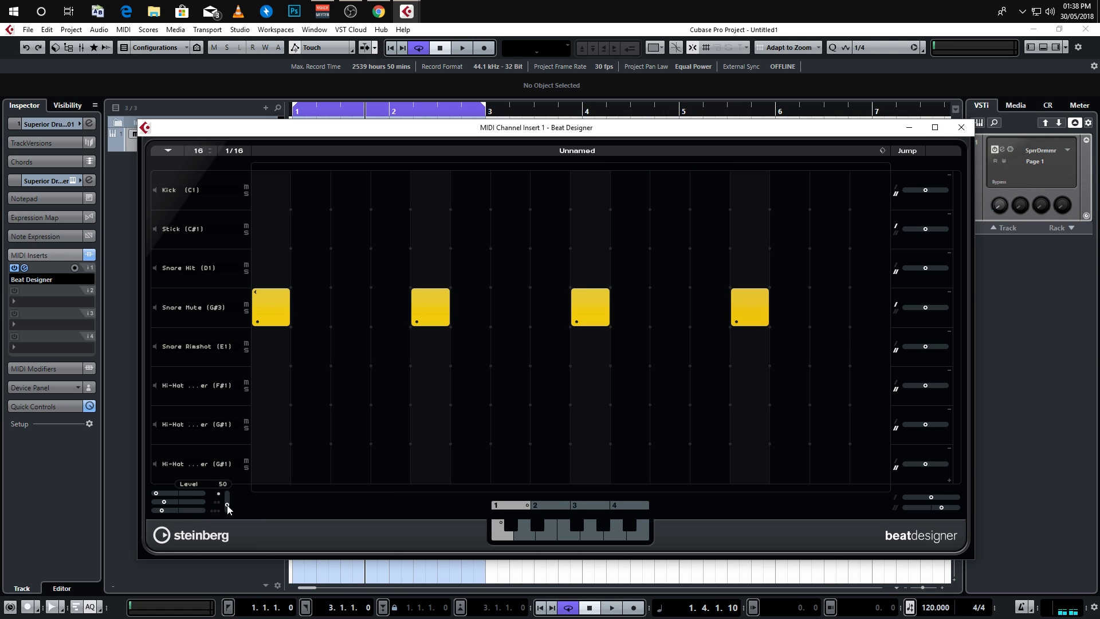
pyautogui.press('space')
pyautogui.moveTo(227, 504); pyautogui.dragTo(226, 494)
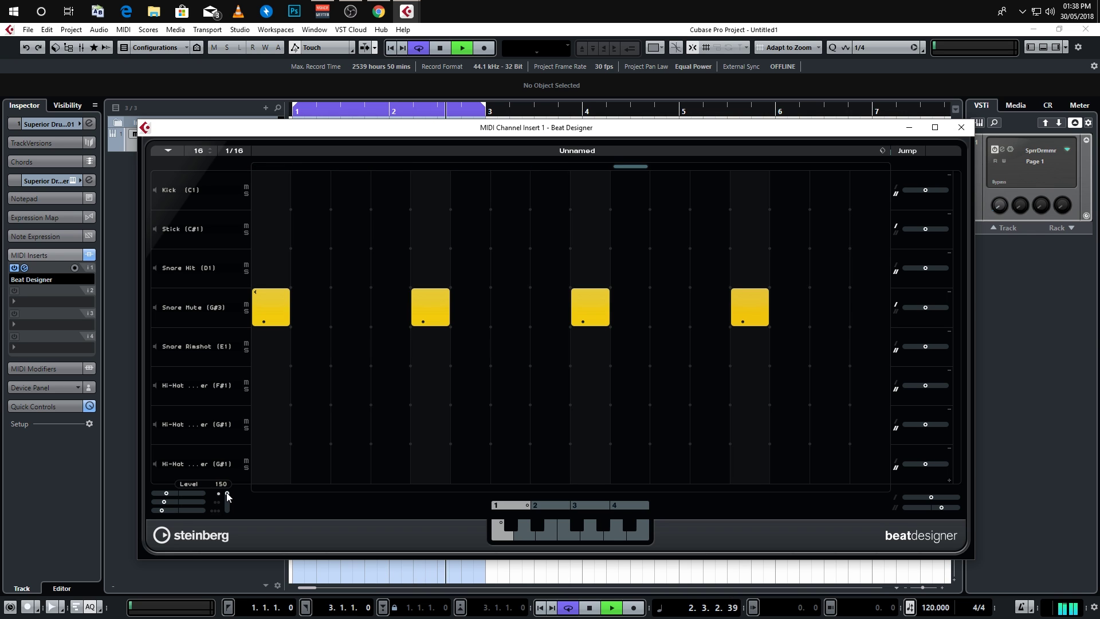
pyautogui.press('space')
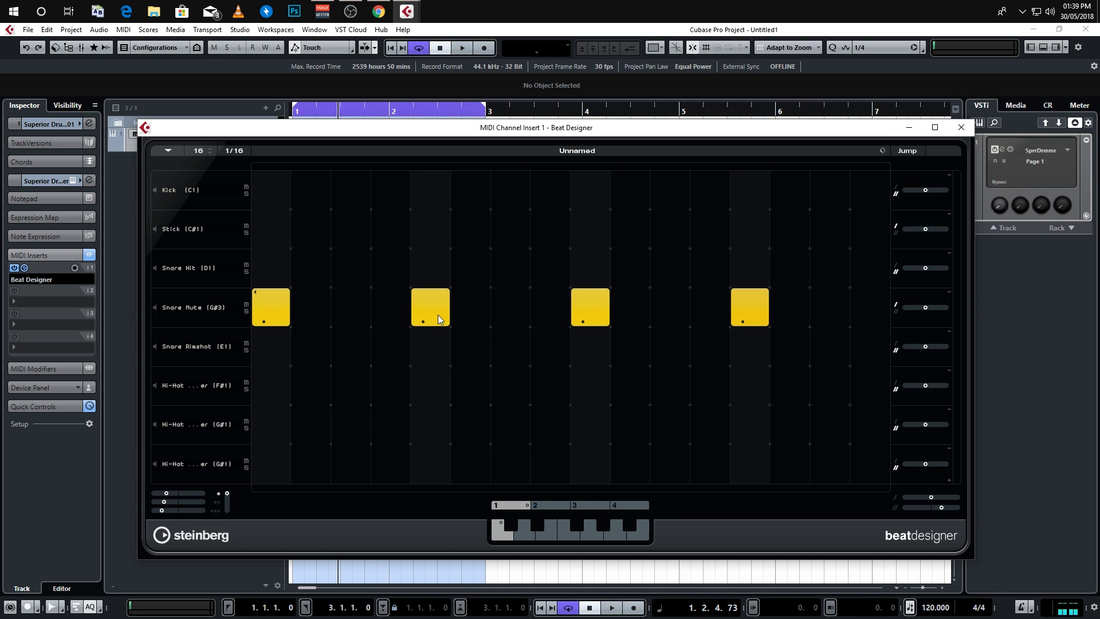
# - Give the first two Snare Mute steps double flams and play the pattern
pyautogui.click(263, 321)
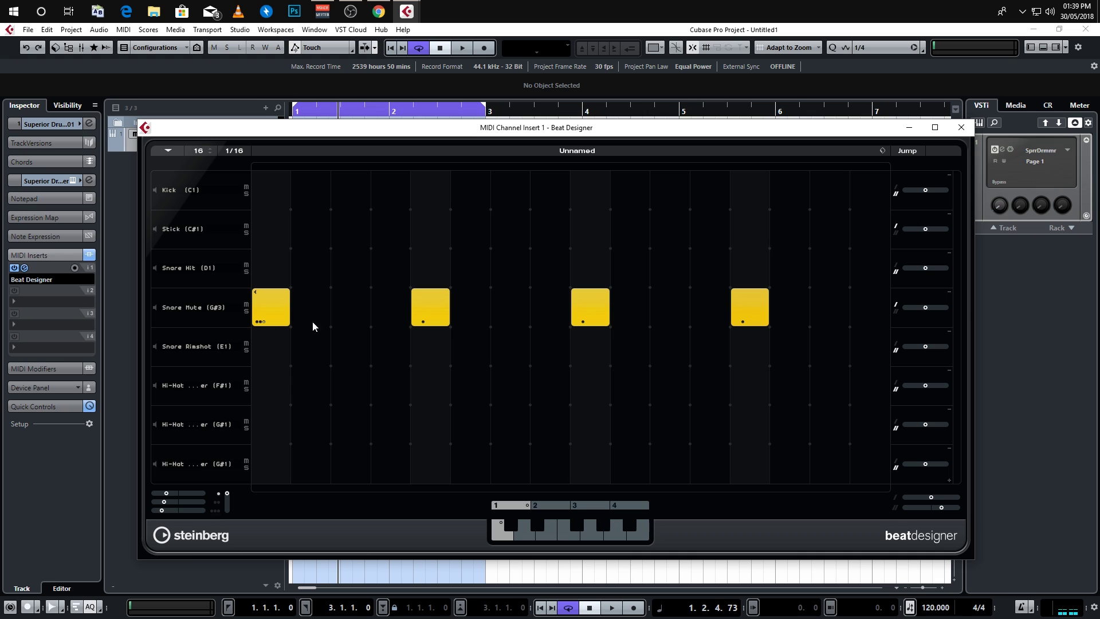
pyautogui.click(421, 323)
pyautogui.click(420, 322)
pyautogui.press('space')
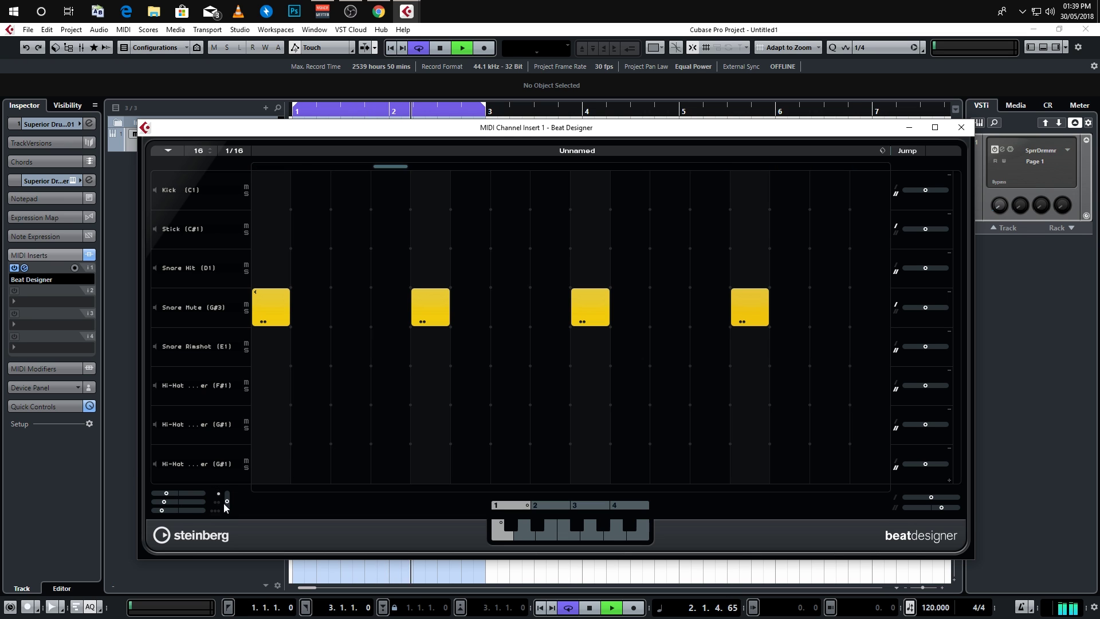
# - Lower the flam level to 55 and set flam position to -0.12, auditioning the result
pyautogui.moveTo(235, 503)
pyautogui.moveTo(236, 498); pyautogui.dragTo(235, 505)
pyautogui.moveTo(217, 504)
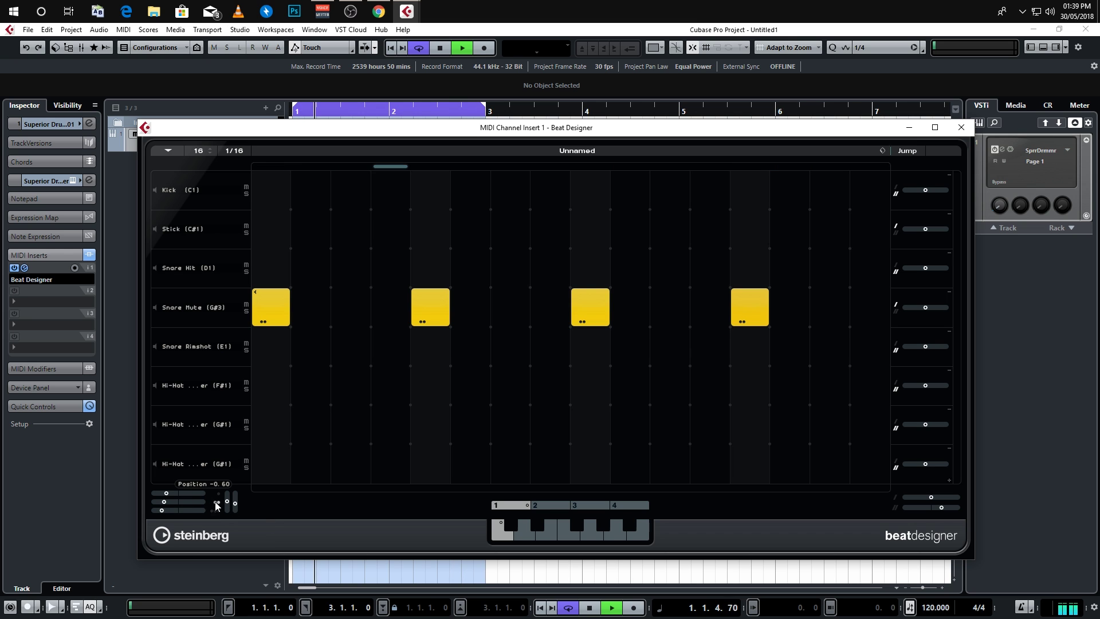
pyautogui.press('space')
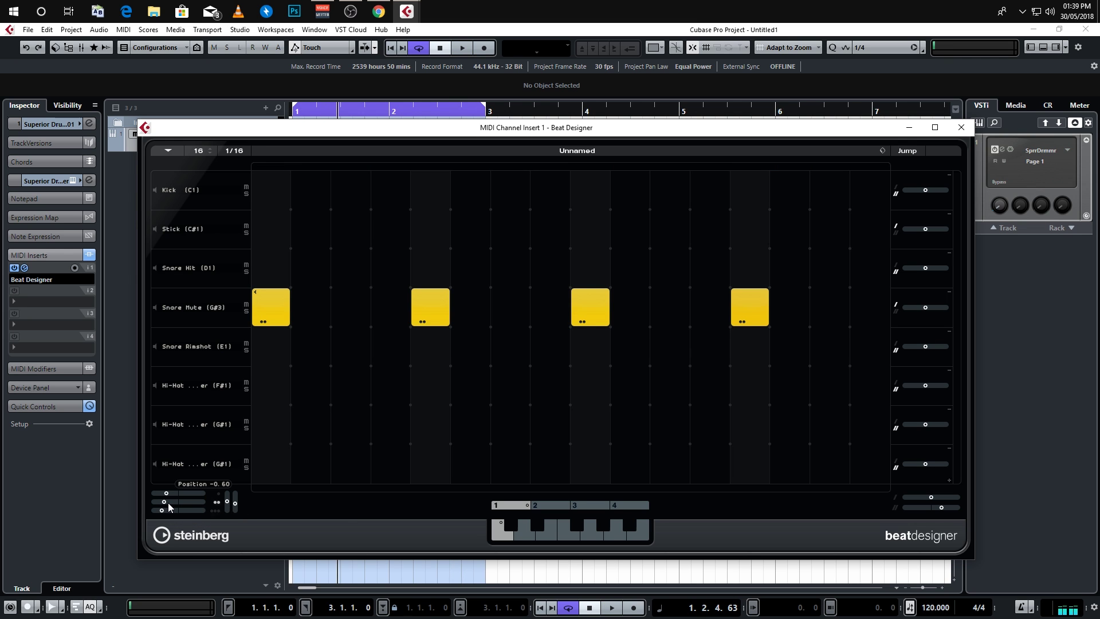
pyautogui.moveTo(168, 503)
pyautogui.mouseDown()
pyautogui.moveTo(177, 503)
pyautogui.moveTo(157, 503)
pyautogui.mouseUp()
pyautogui.press('space')
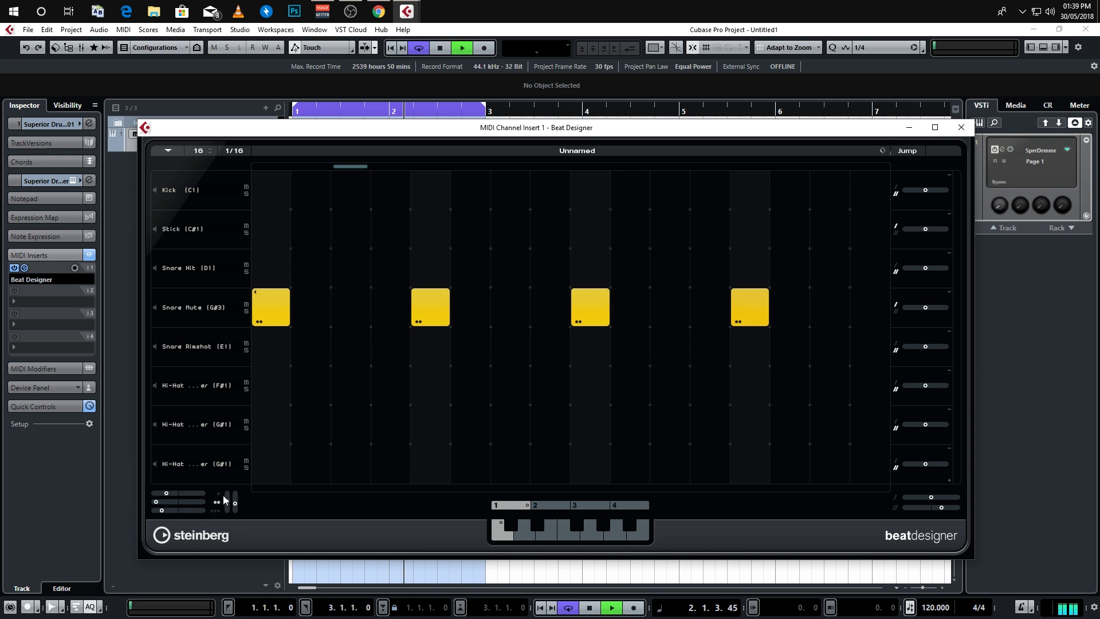
pyautogui.press('space')
# - Give all four Snare Mute steps a third flam and audition the triple flams
pyautogui.click(263, 321)
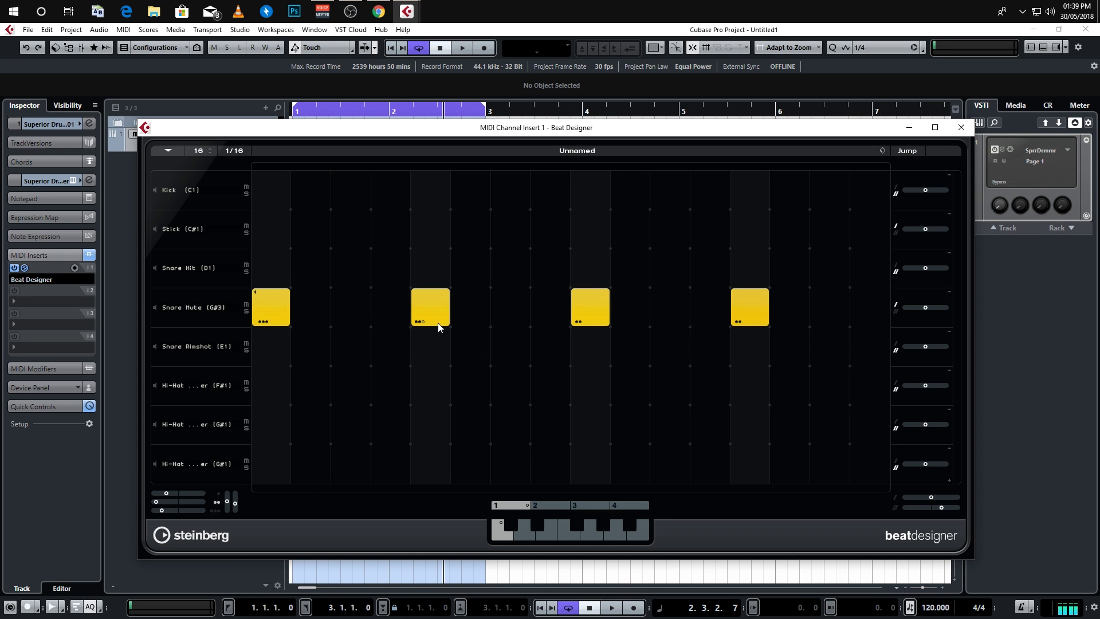
pyautogui.click(422, 321)
pyautogui.click(582, 322)
pyautogui.click(743, 321)
pyautogui.press('space')
pyautogui.moveTo(161, 510); pyautogui.dragTo(156, 513)
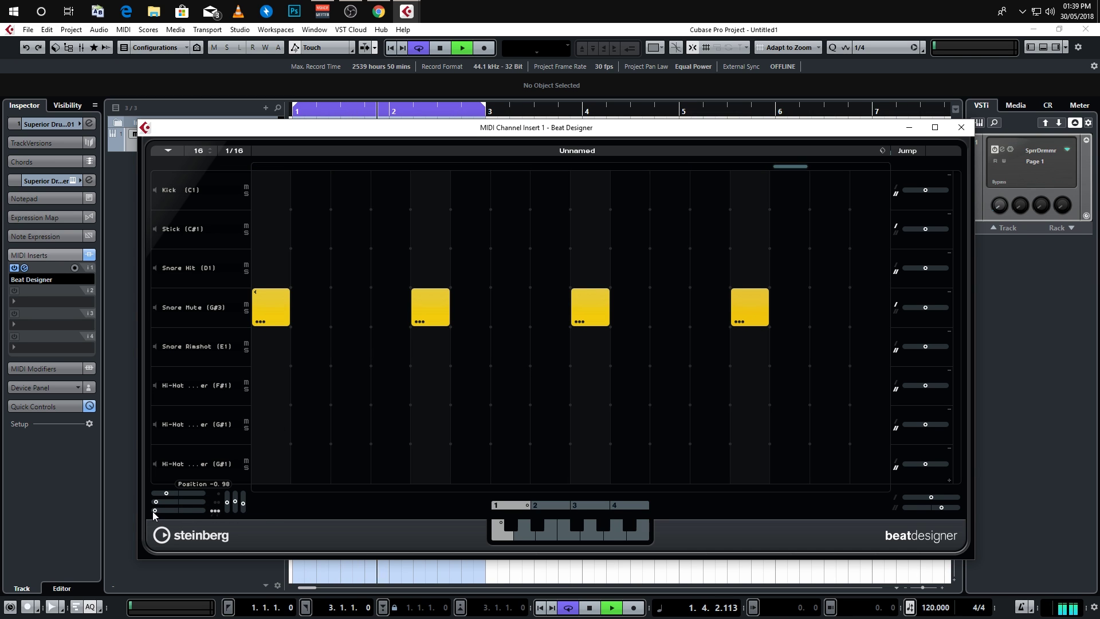
pyautogui.press('space')
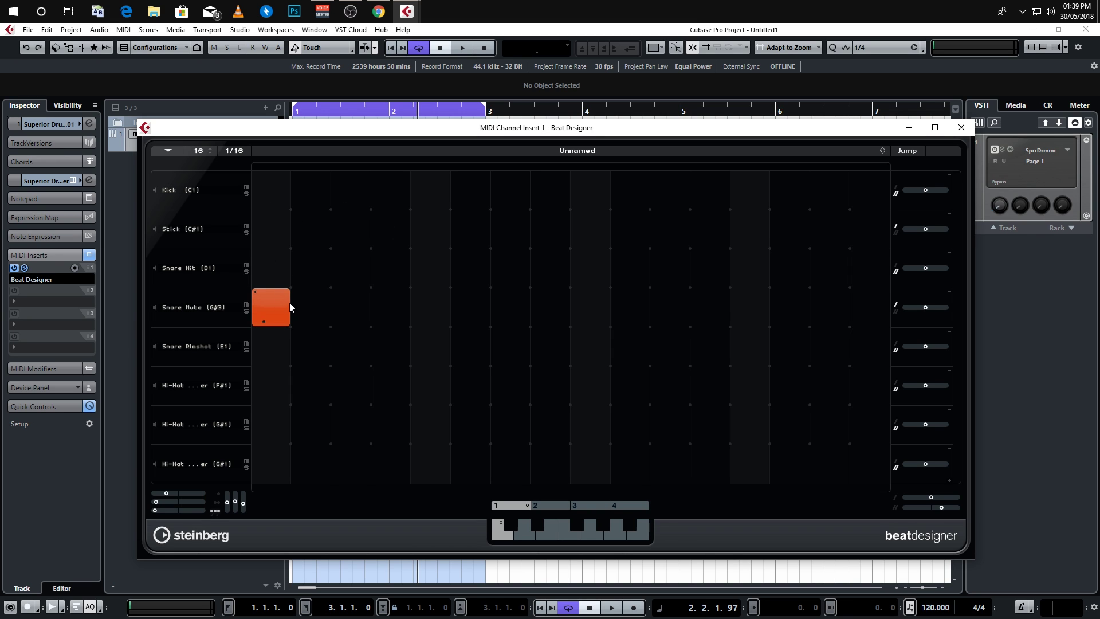
# - Delete the remaining step-1 Snare Mute hit, leaving the Kick lane's sound unchanged
pyautogui.click(284, 319)
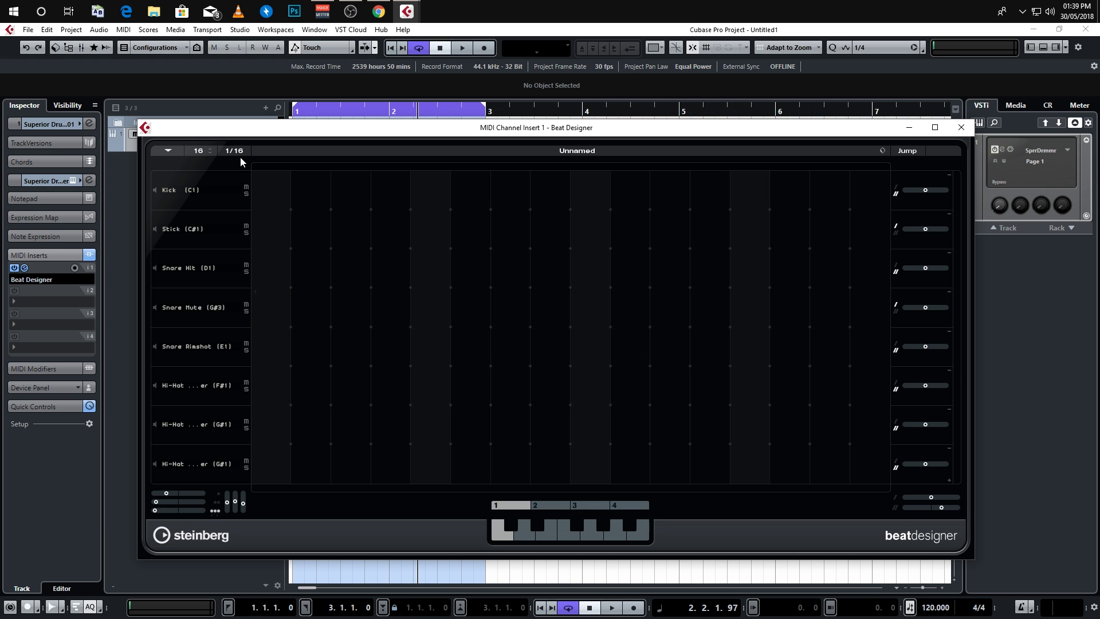
pyautogui.click(177, 191)
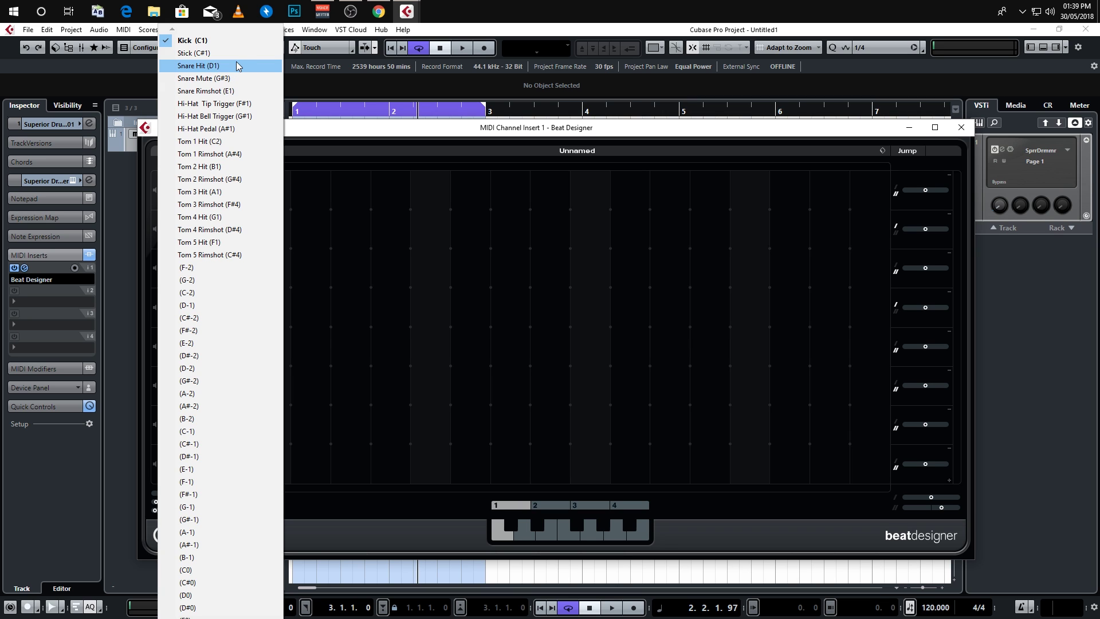
pyautogui.click(350, 286)
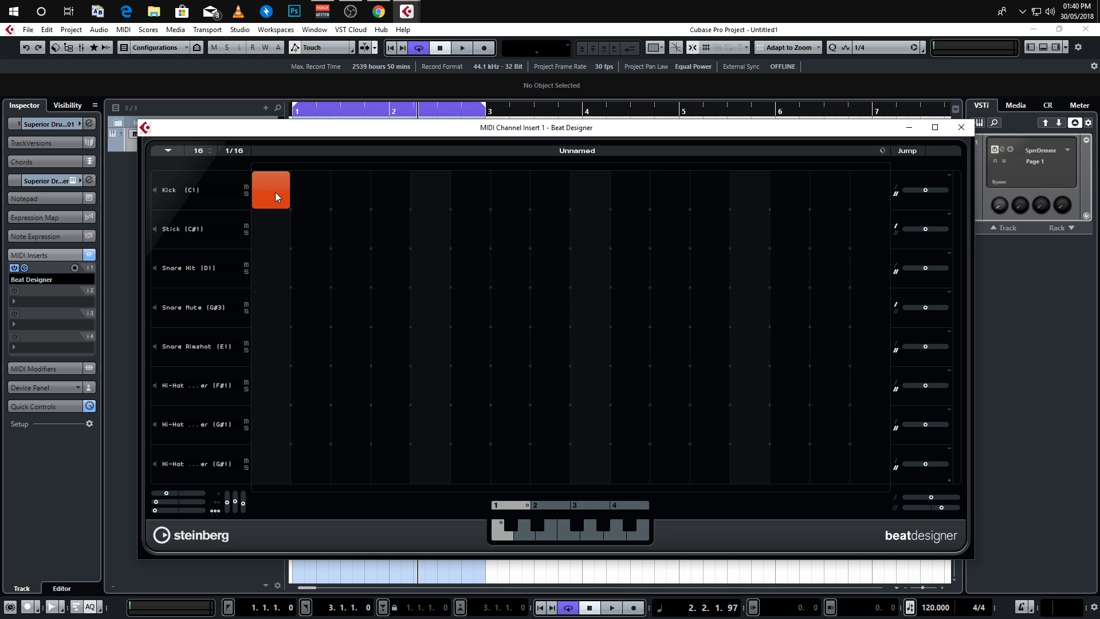
# - Return to pattern 1 and add two more Snare Hit steps to its groove
pyautogui.click(532, 527)
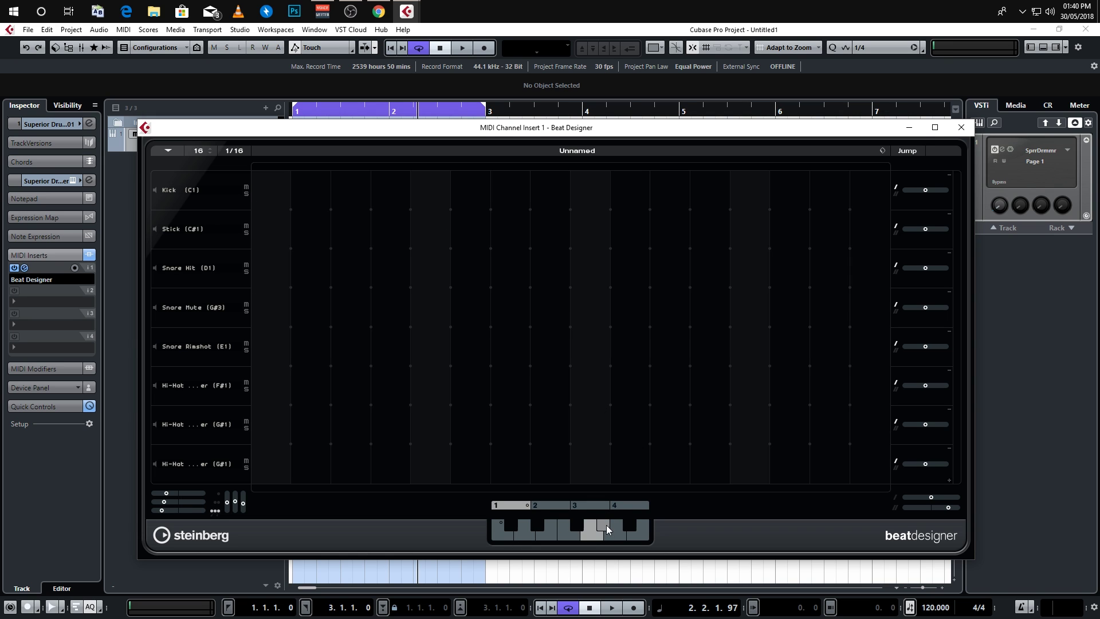
pyautogui.click(510, 532)
pyautogui.click(498, 535)
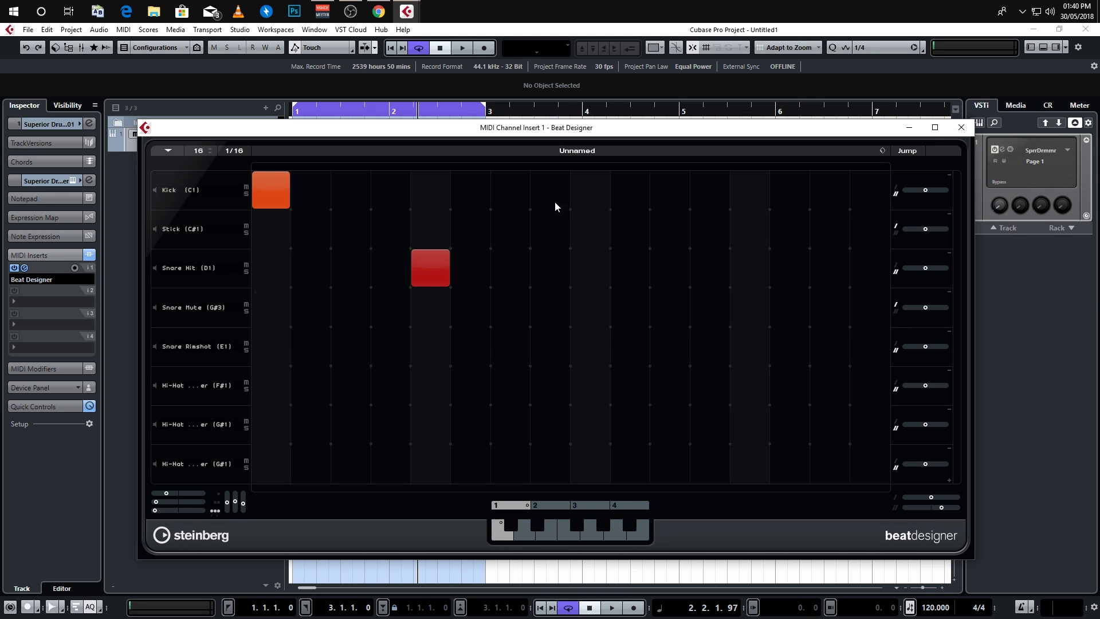
pyautogui.click(789, 268)
pyautogui.click(629, 268)
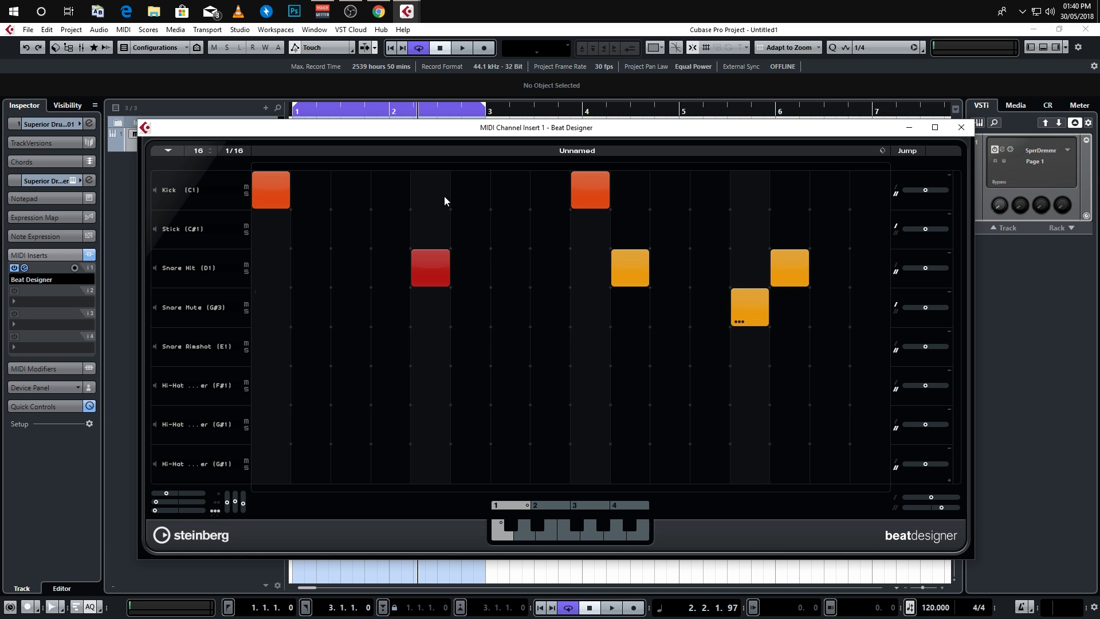
# - Copy pattern 1 into pattern 2 and add a Hi-Hat step there
pyautogui.click(160, 150)
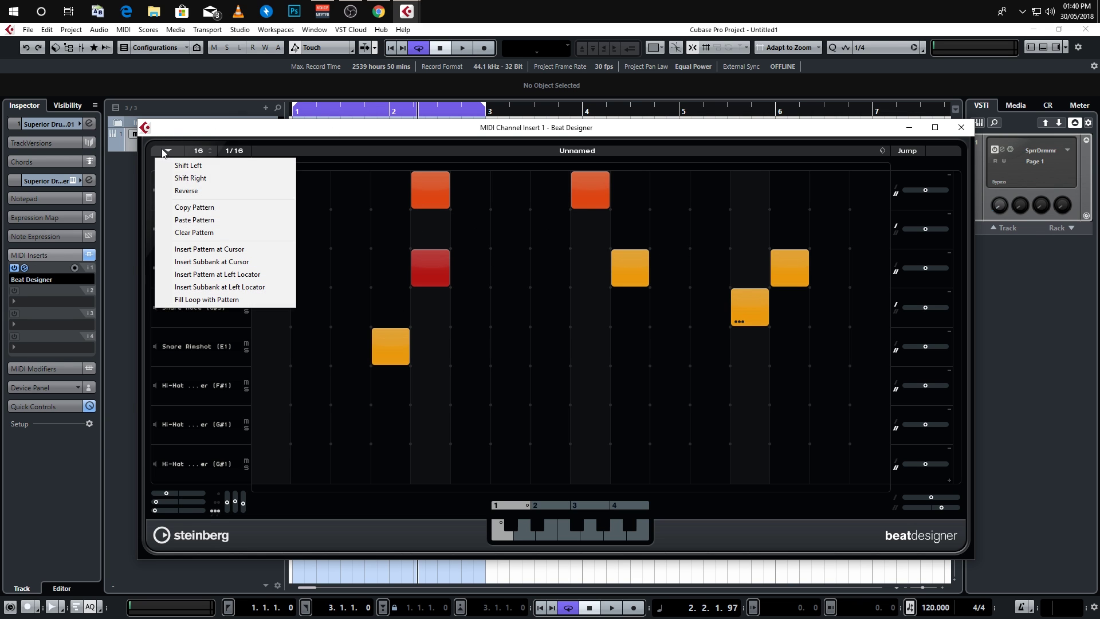
pyautogui.click(245, 211)
pyautogui.click(522, 533)
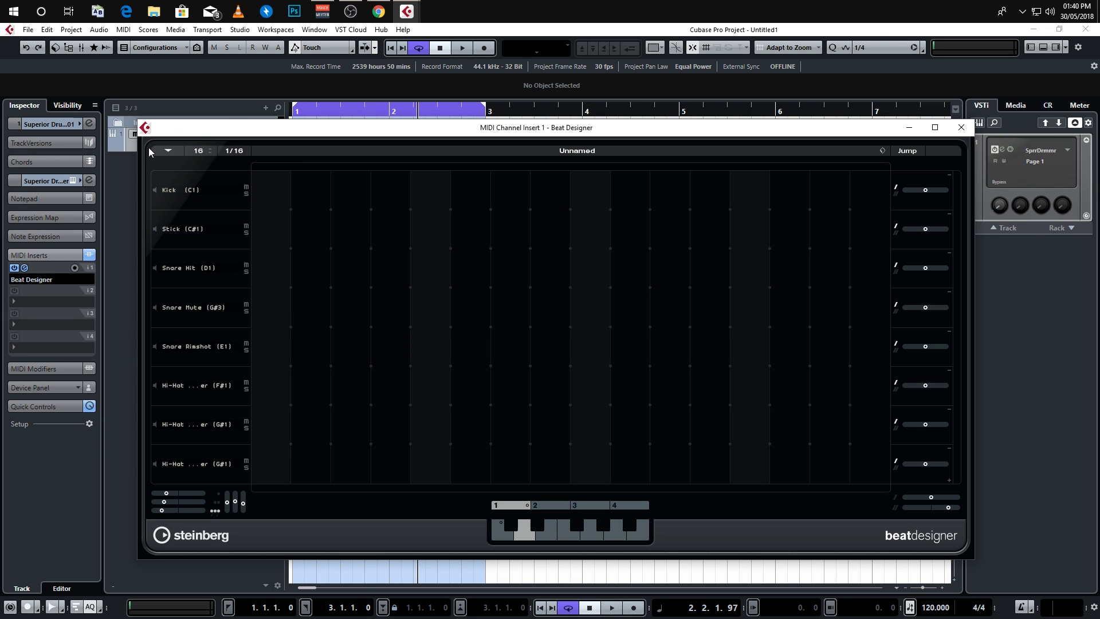
pyautogui.click(168, 151)
pyautogui.click(201, 219)
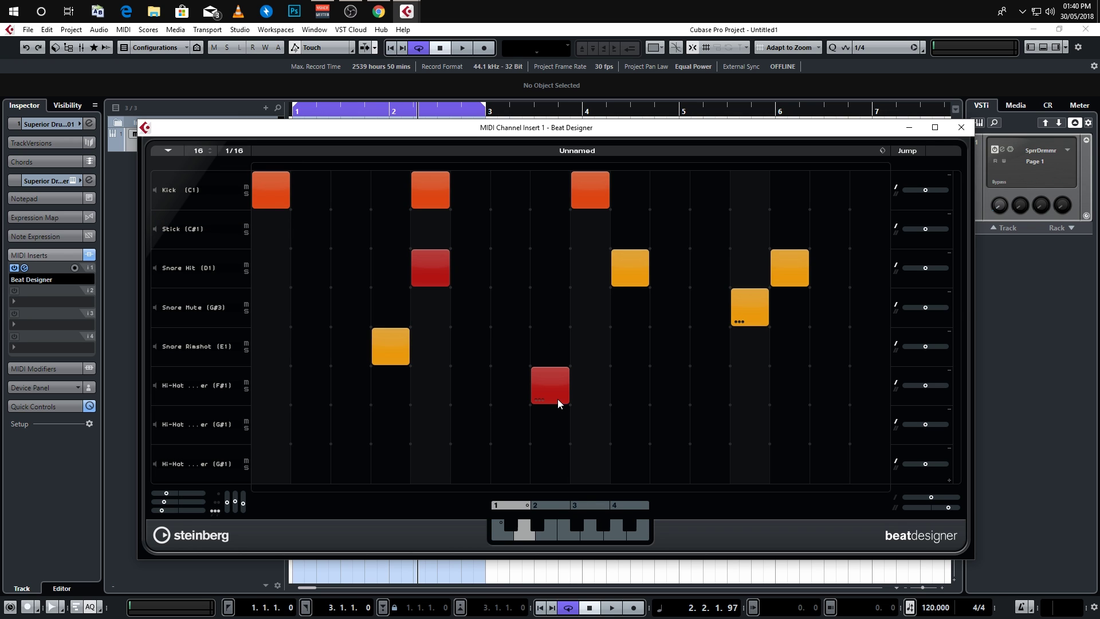
pyautogui.click(829, 385)
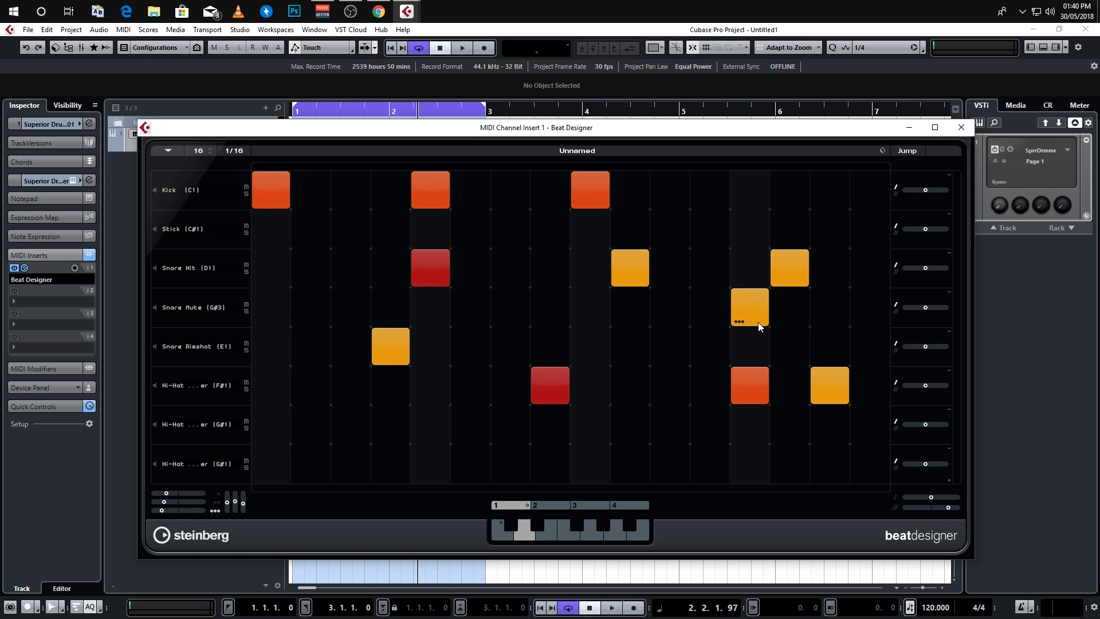
# - Reverse the steps of pattern 1 with the Pattern menu's Reverse command
pyautogui.click(524, 535)
pyautogui.click(541, 524)
pyautogui.click(577, 533)
pyautogui.click(507, 534)
pyautogui.click(168, 151)
pyautogui.click(250, 191)
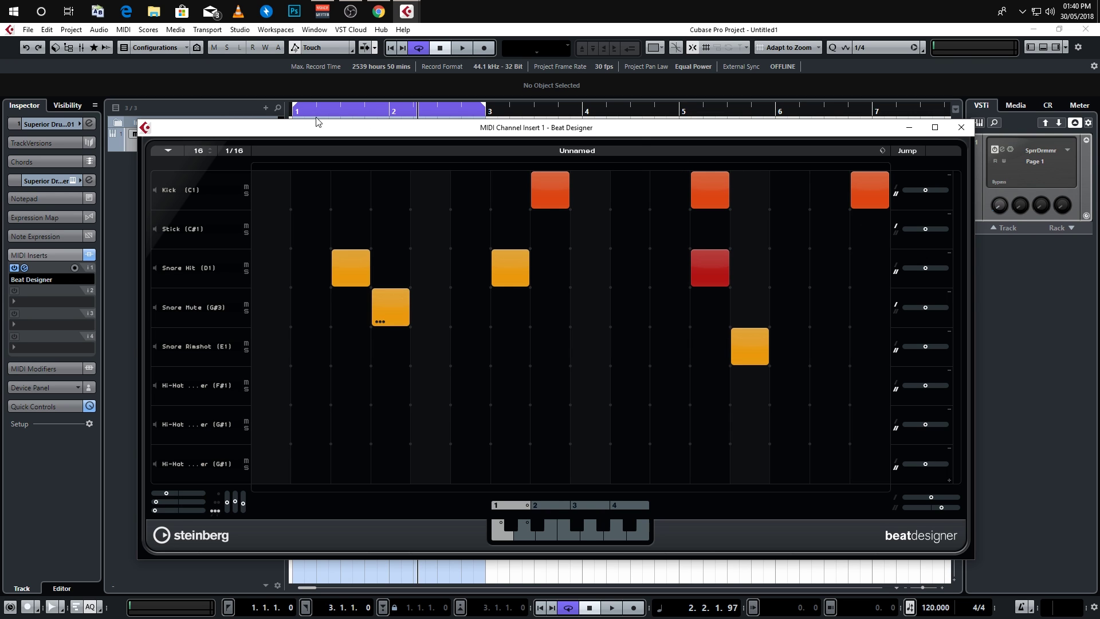
# - Vary the step count (up to 30, back to 26) and set resolution to 1/4
pyautogui.click(210, 149)
pyautogui.click(210, 150)
pyautogui.click(210, 150)
pyautogui.click(210, 150)
pyautogui.click(210, 150)
pyautogui.click(211, 149)
pyautogui.click(210, 149)
pyautogui.click(210, 149)
pyautogui.click(210, 150)
pyautogui.click(209, 150)
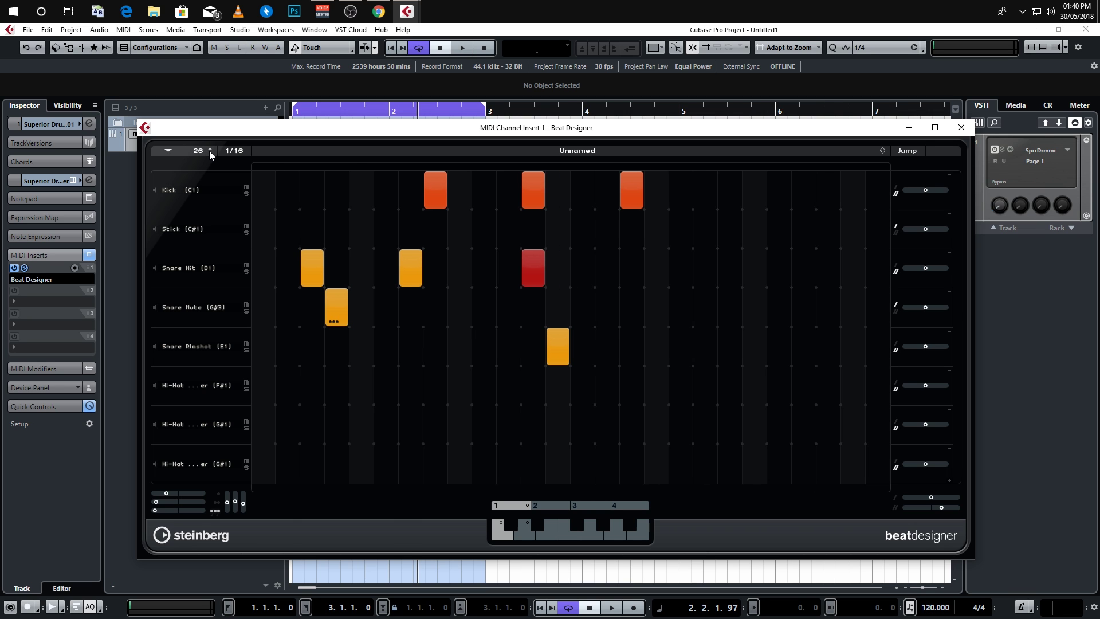
pyautogui.click(209, 150)
pyautogui.click(209, 151)
pyautogui.click(209, 150)
pyautogui.click(208, 150)
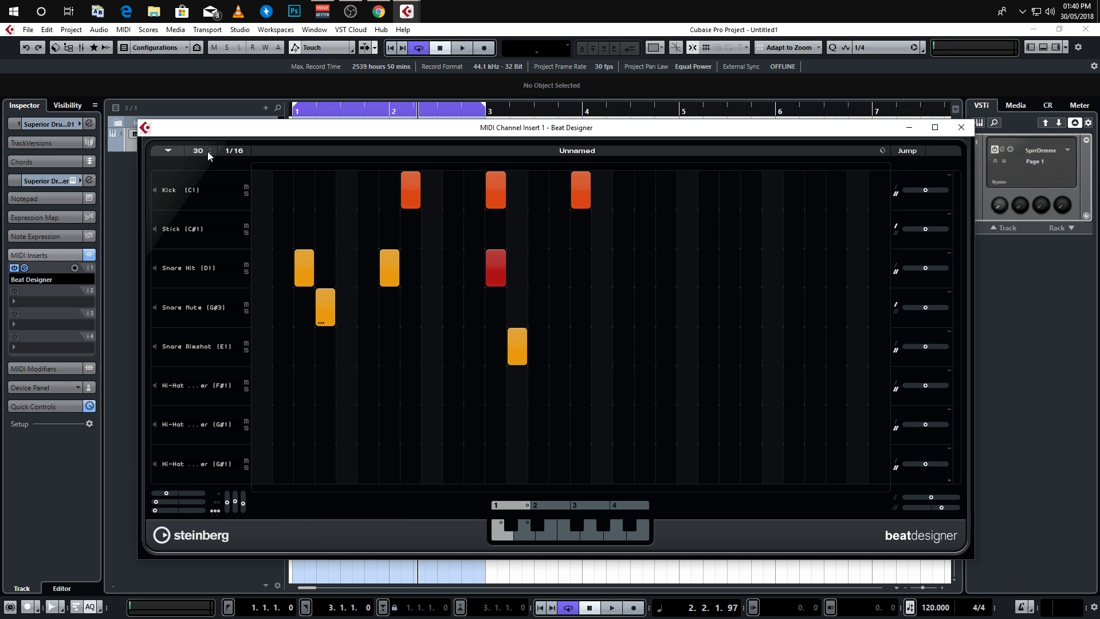
pyautogui.click(209, 153)
pyautogui.click(210, 153)
pyautogui.click(210, 153)
pyautogui.click(209, 153)
pyautogui.click(234, 151)
pyautogui.click(249, 169)
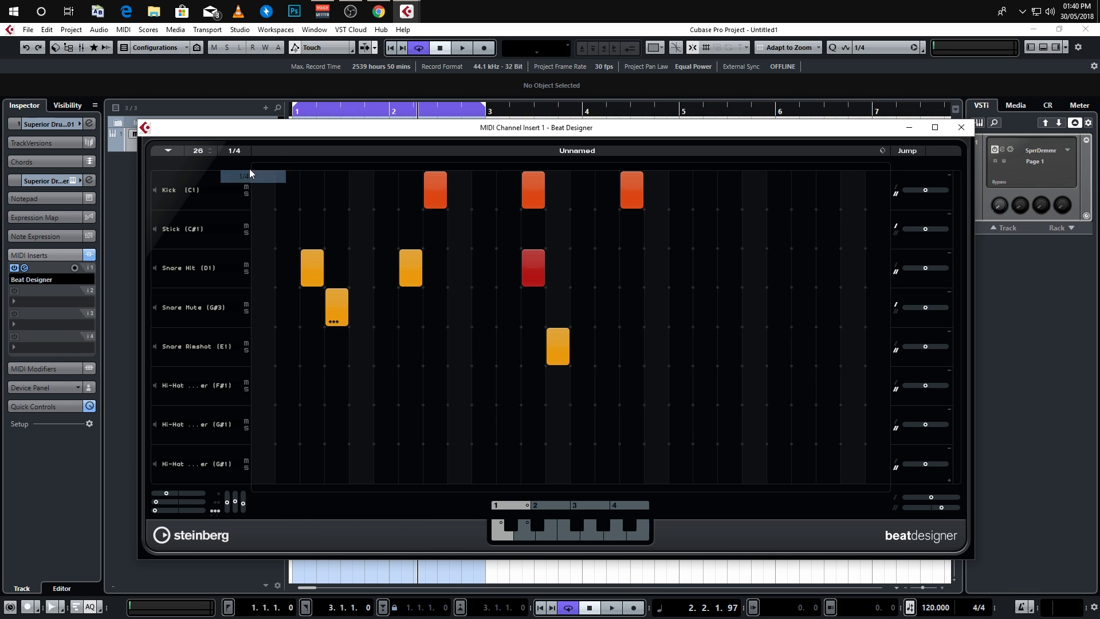
pyautogui.click(234, 150)
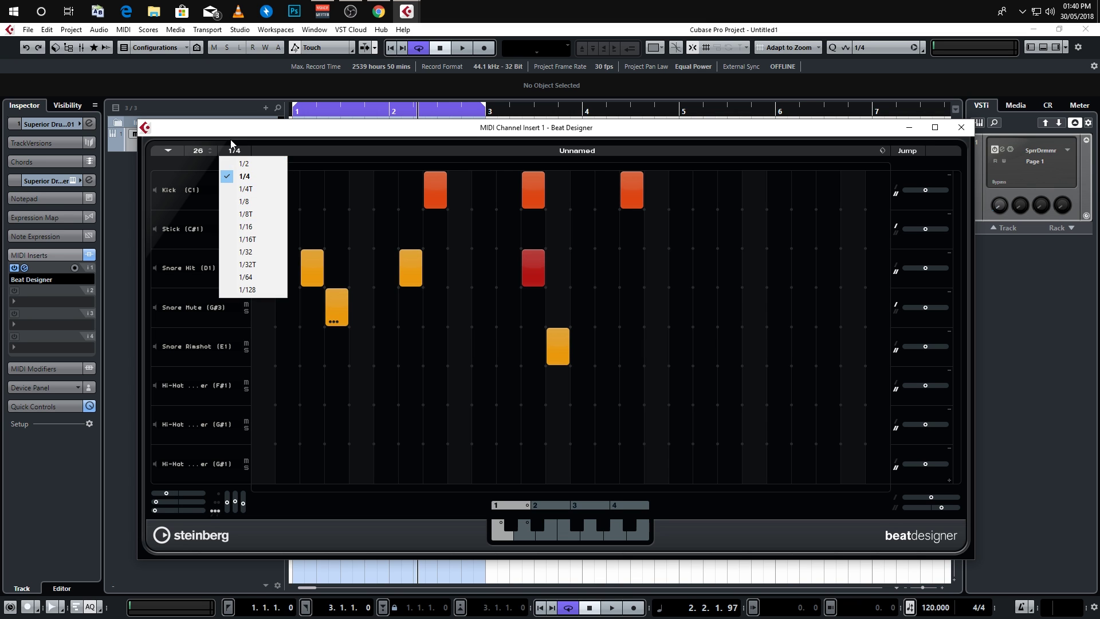
pyautogui.click(221, 154)
# - Shorten the pattern to 15 steps
pyautogui.click(211, 153)
pyautogui.click(211, 153)
pyautogui.click(210, 153)
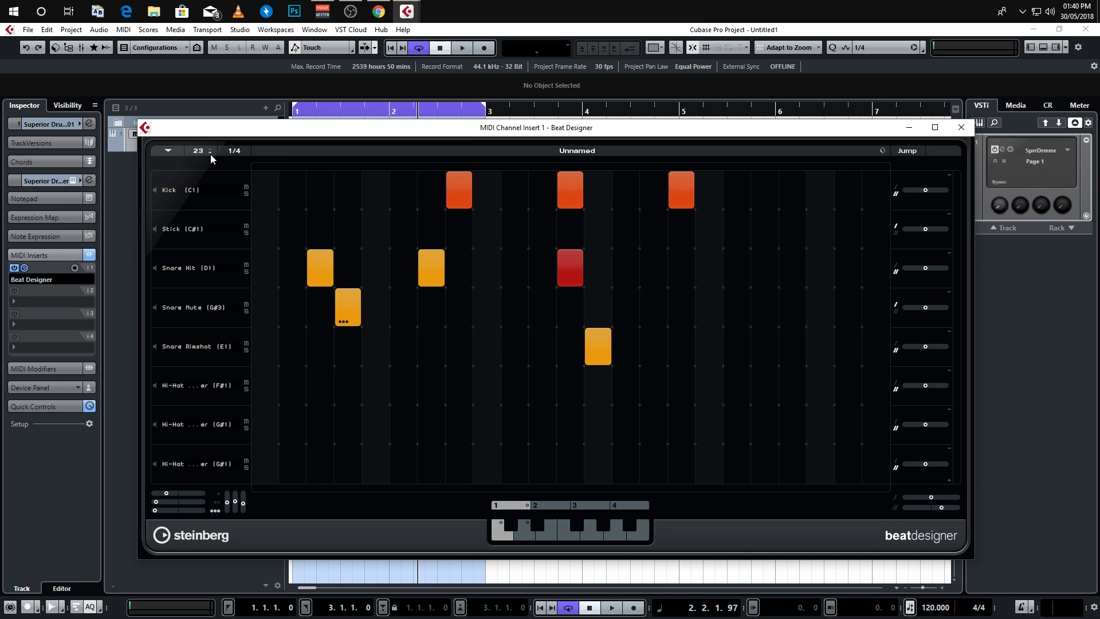
pyautogui.click(211, 153)
pyautogui.click(211, 153)
pyautogui.click(210, 154)
pyautogui.click(210, 154)
pyautogui.click(210, 153)
pyautogui.click(211, 153)
pyautogui.click(211, 154)
pyautogui.click(211, 154)
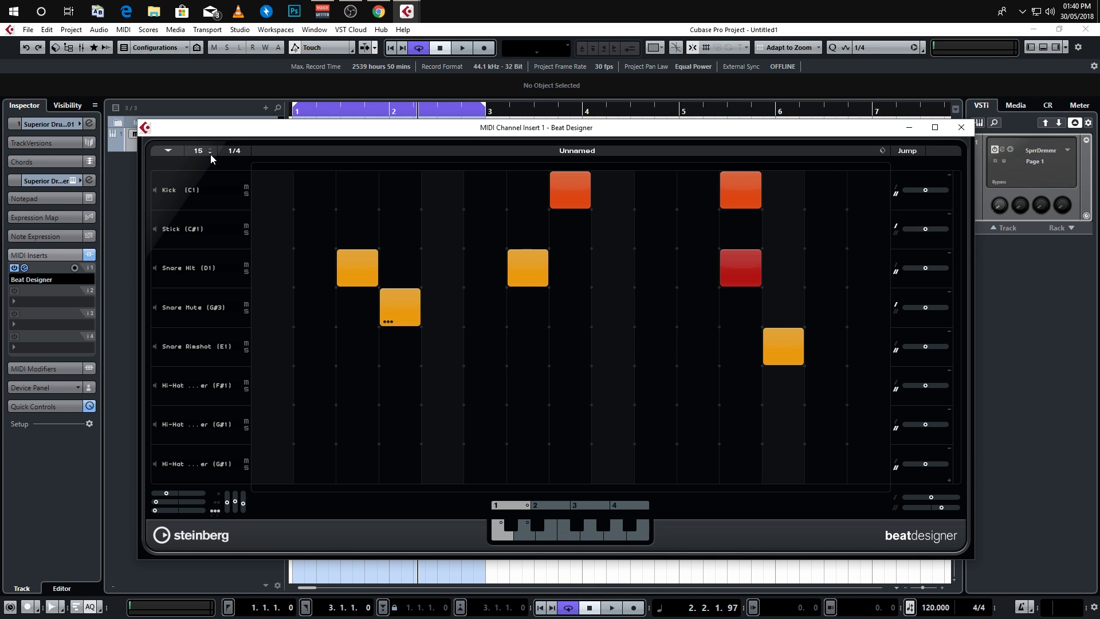
pyautogui.click(882, 150)
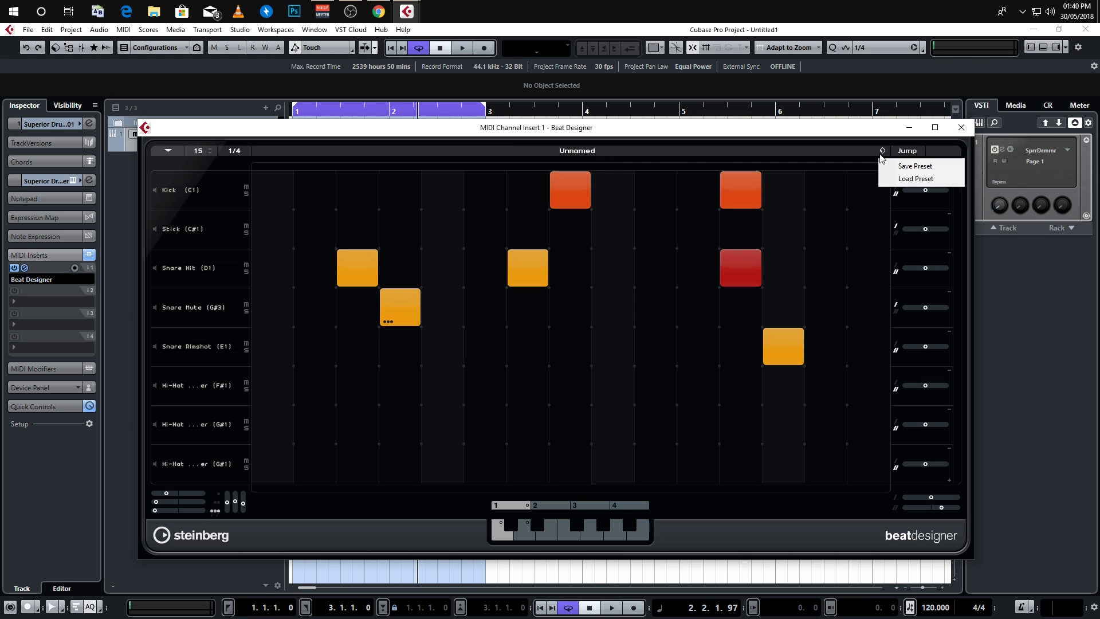
# - Save the pattern as preset 'My Beat' and add a Stick (C#1) hit on the first snare's step
pyautogui.click(905, 167)
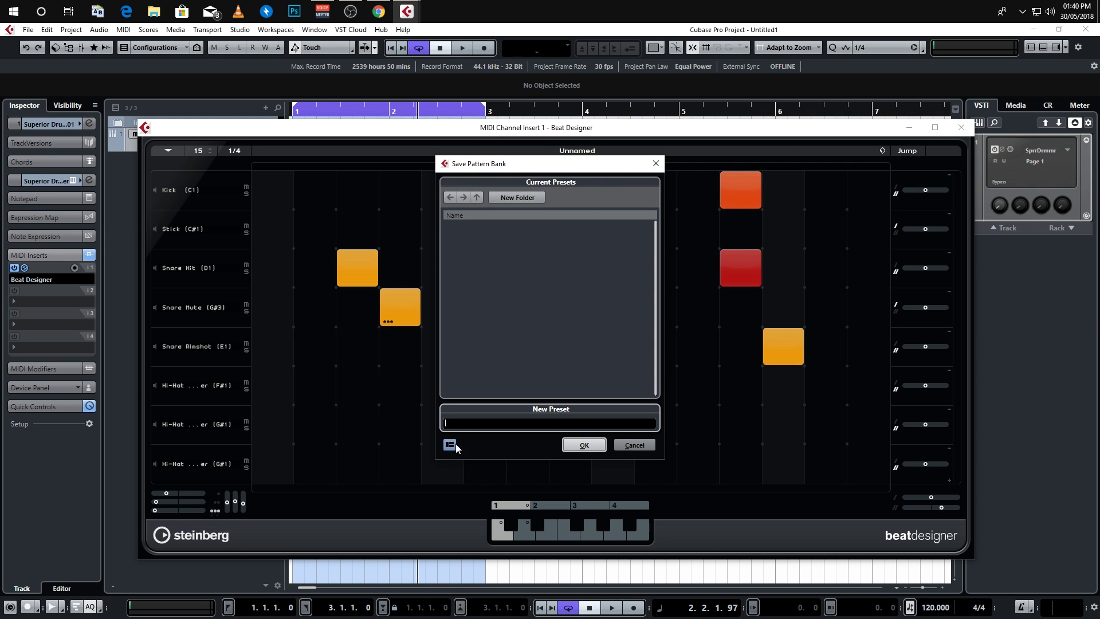
pyautogui.write('My Beat')
pyautogui.click(584, 444)
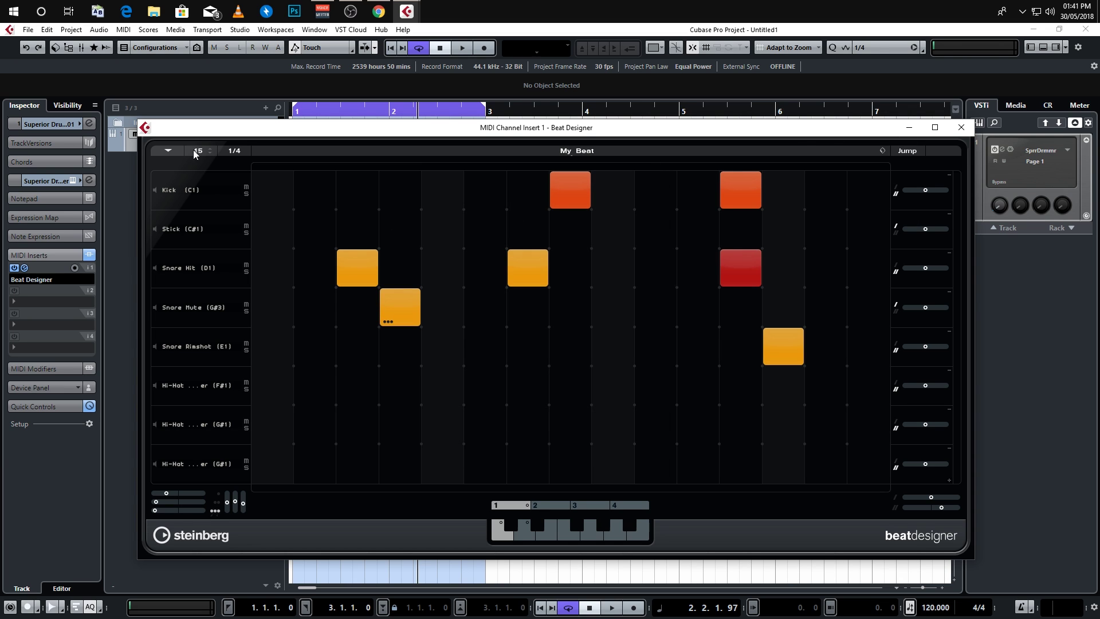
pyautogui.click(361, 229)
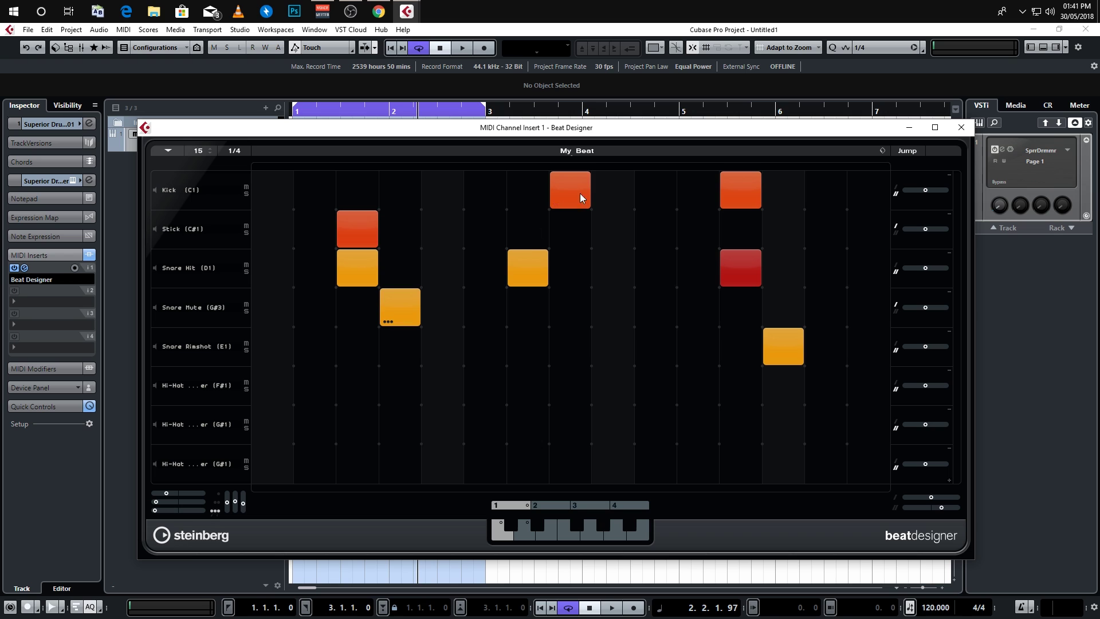
# - Add seven extra hits scattered across the Beat Designer grid
pyautogui.click(881, 150)
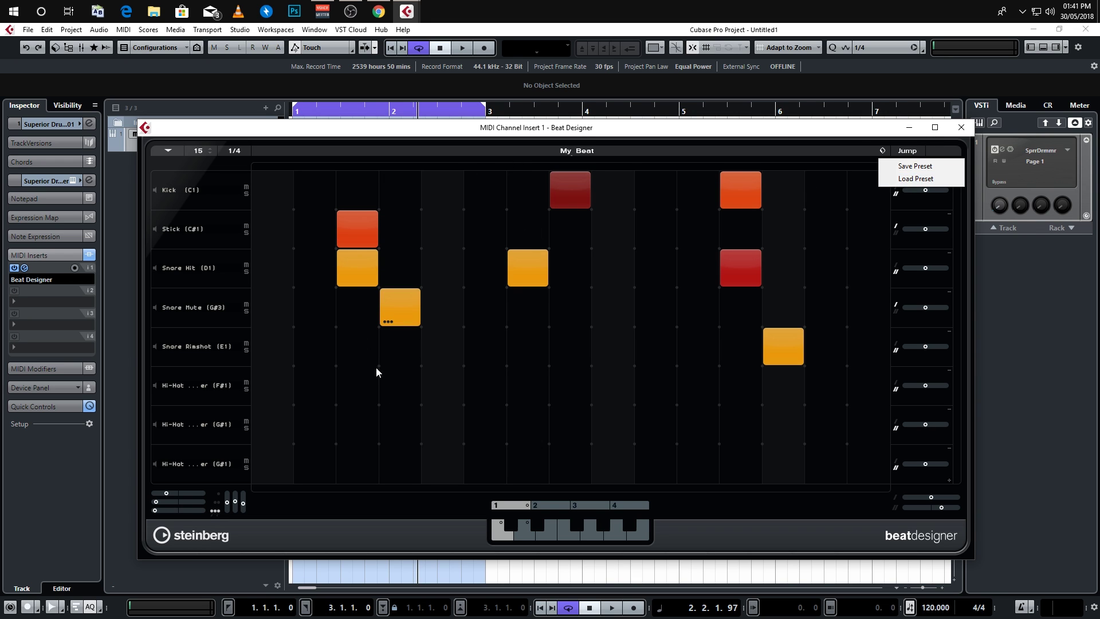
pyautogui.click(527, 425)
pyautogui.click(571, 424)
pyautogui.click(698, 385)
pyautogui.click(613, 424)
pyautogui.click(612, 346)
pyautogui.click(441, 385)
pyautogui.click(358, 385)
pyautogui.click(868, 346)
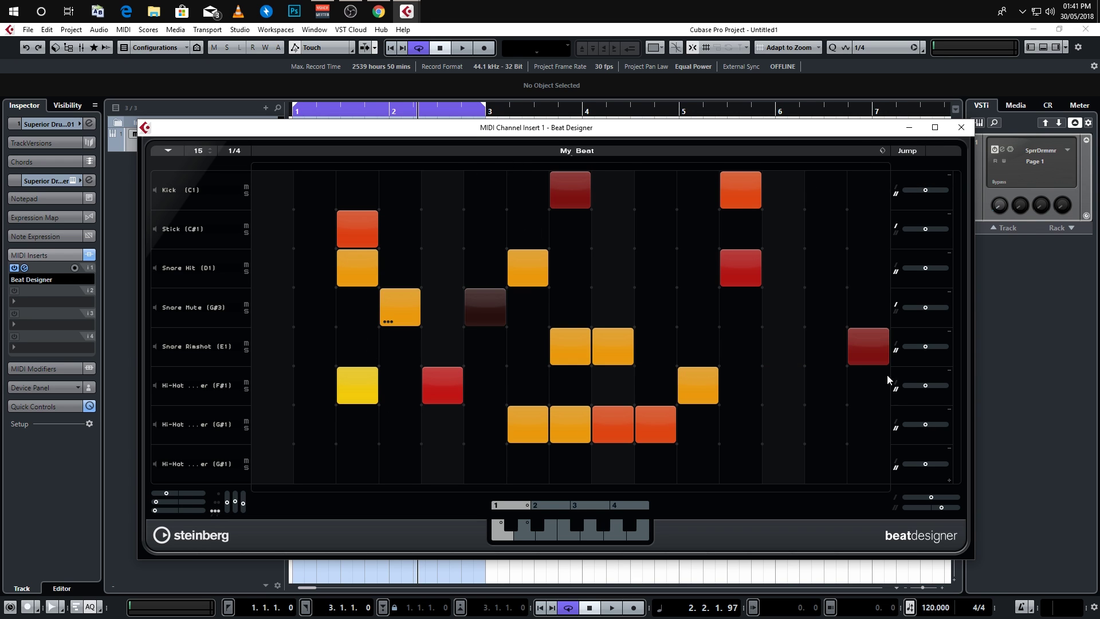
# - Reload the saved 'My Beat' preset through Load Preset, searching for 'my beat'
pyautogui.click(882, 151)
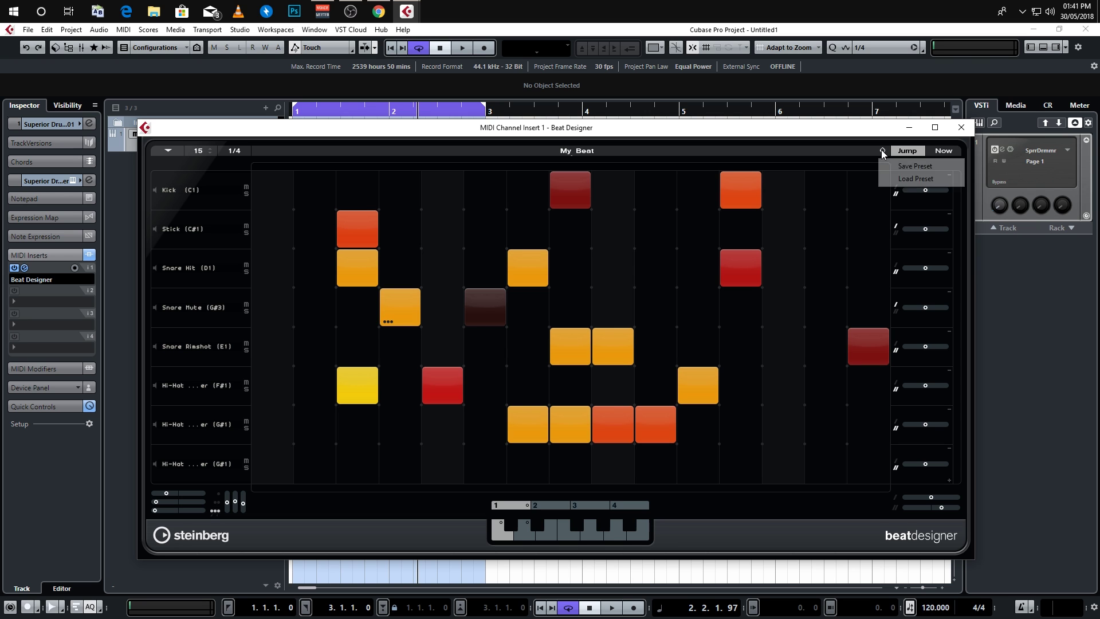
pyautogui.click(914, 178)
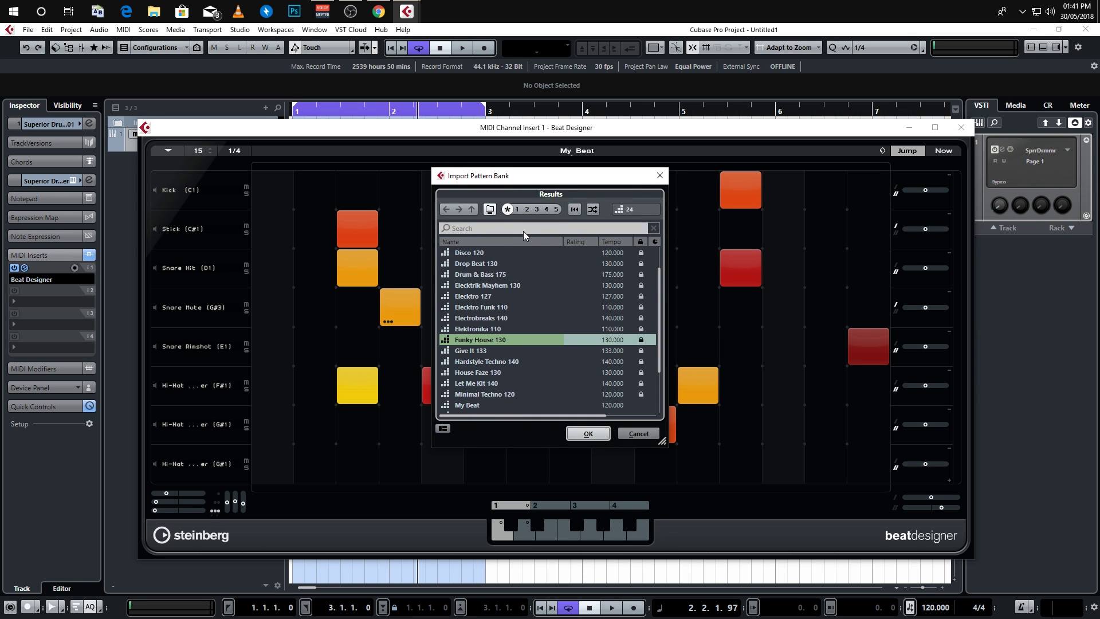
pyautogui.click(518, 229)
pyautogui.write('my beat')
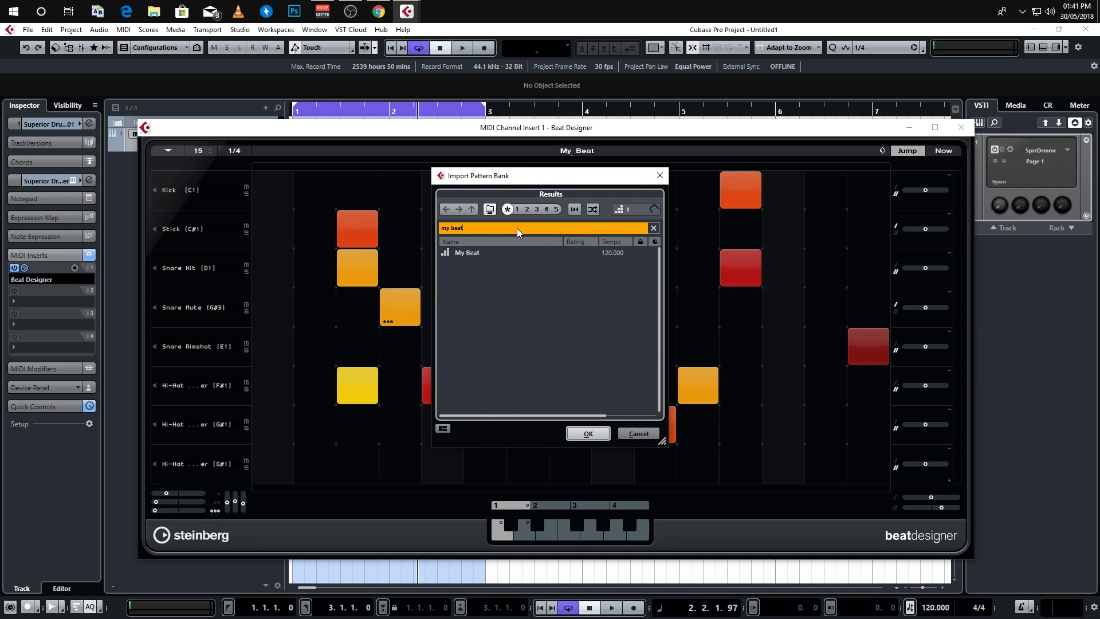
pyautogui.doubleClick(484, 253)
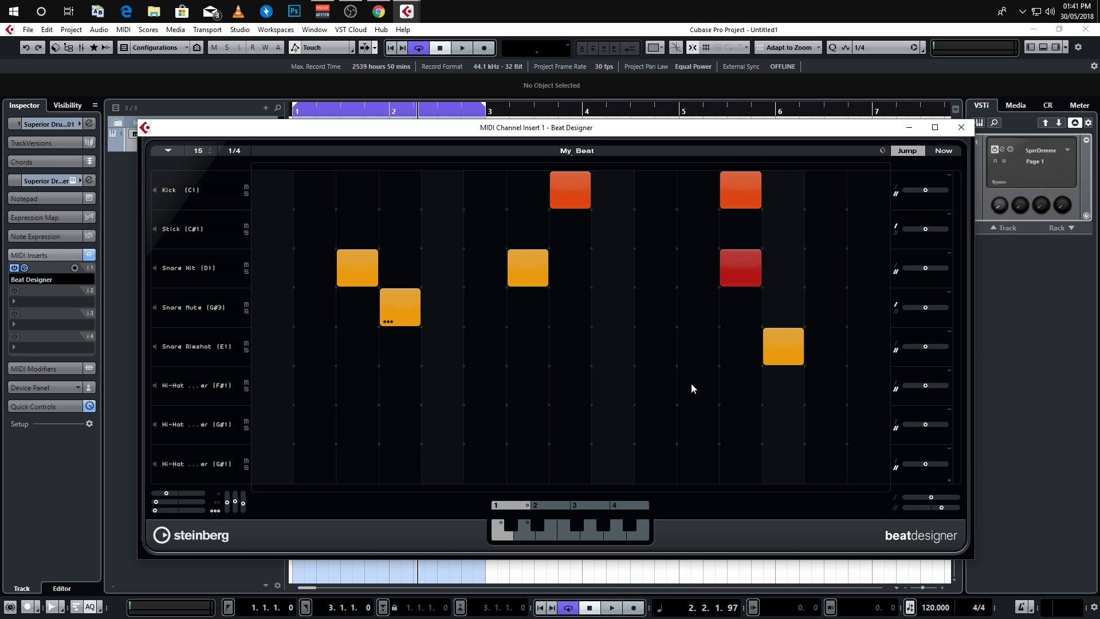
# - Move Beat Designer, narrow it from the right edge, and drag it down to expose Superior Drummer 01
pyautogui.moveTo(408, 127); pyautogui.dragTo(363, 122)
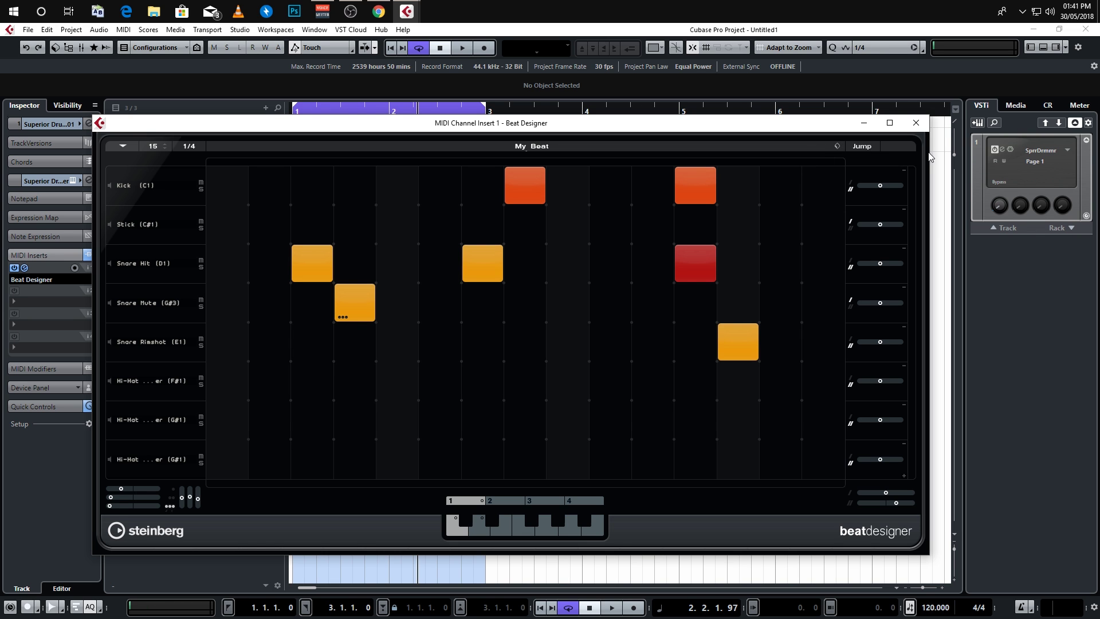
pyautogui.moveTo(929, 155); pyautogui.dragTo(1008, 159)
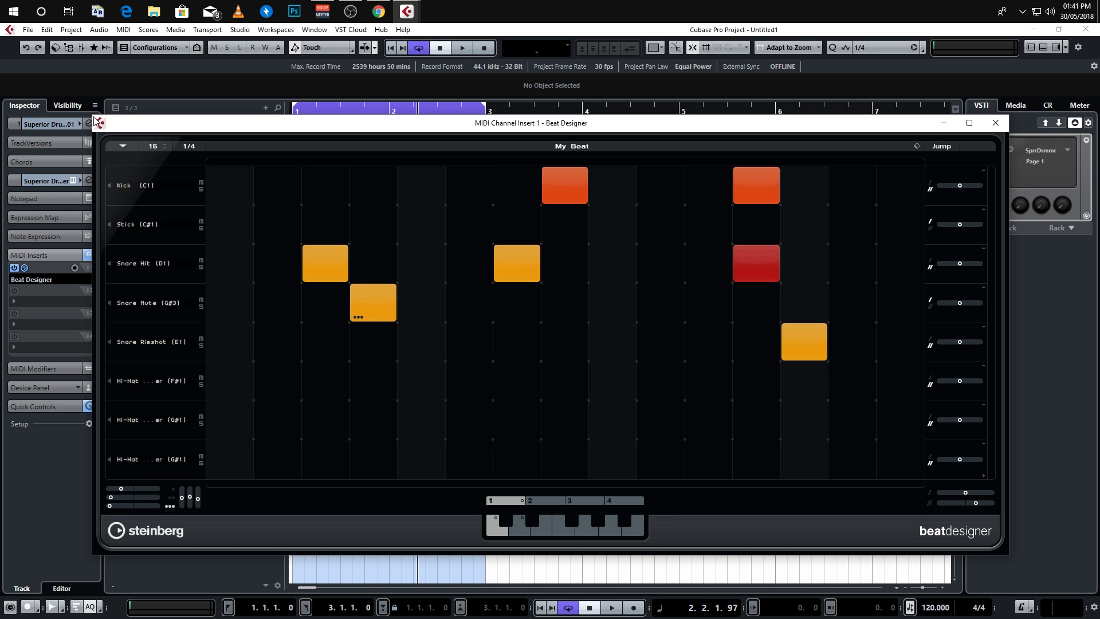
pyautogui.moveTo(274, 125); pyautogui.dragTo(274, 208)
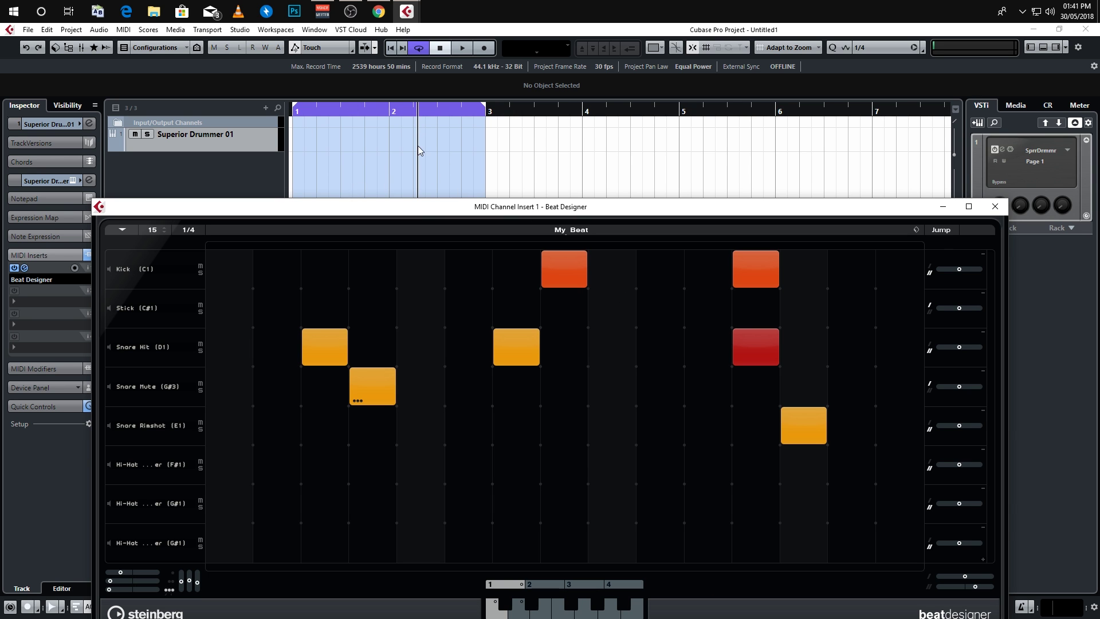
# - Drag two patterns onto Superior Drummer 01 at bars 1 and 2, then delete both D1 and C1 parts
pyautogui.moveTo(434, 206); pyautogui.dragTo(461, 166)
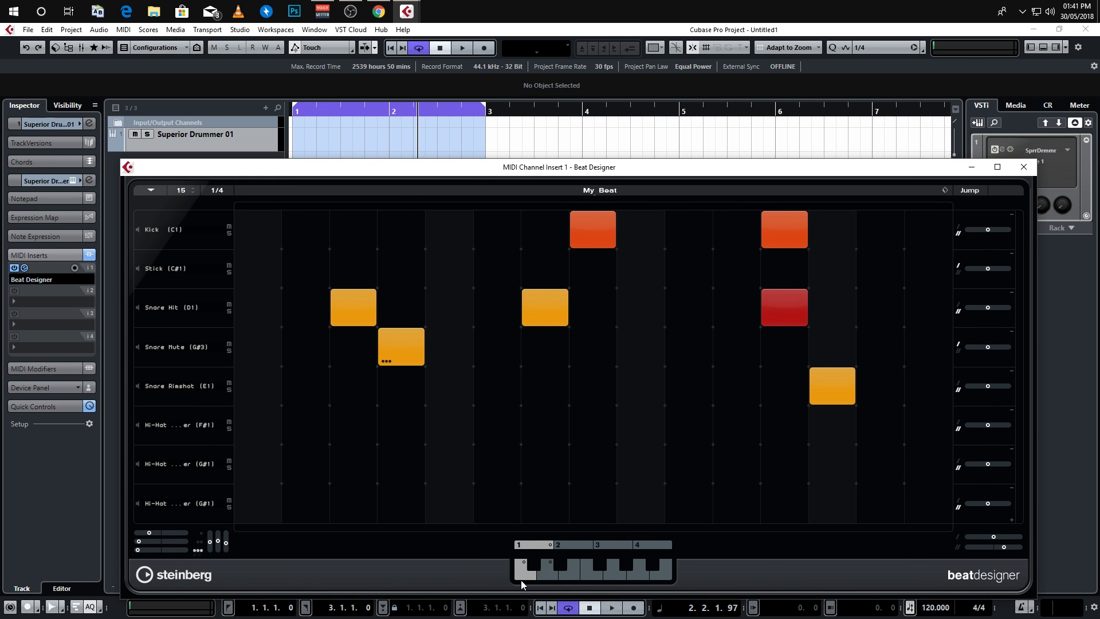
pyautogui.moveTo(543, 572)
pyautogui.mouseDown()
pyautogui.moveTo(465, 344)
pyautogui.moveTo(311, 151)
pyautogui.mouseUp()
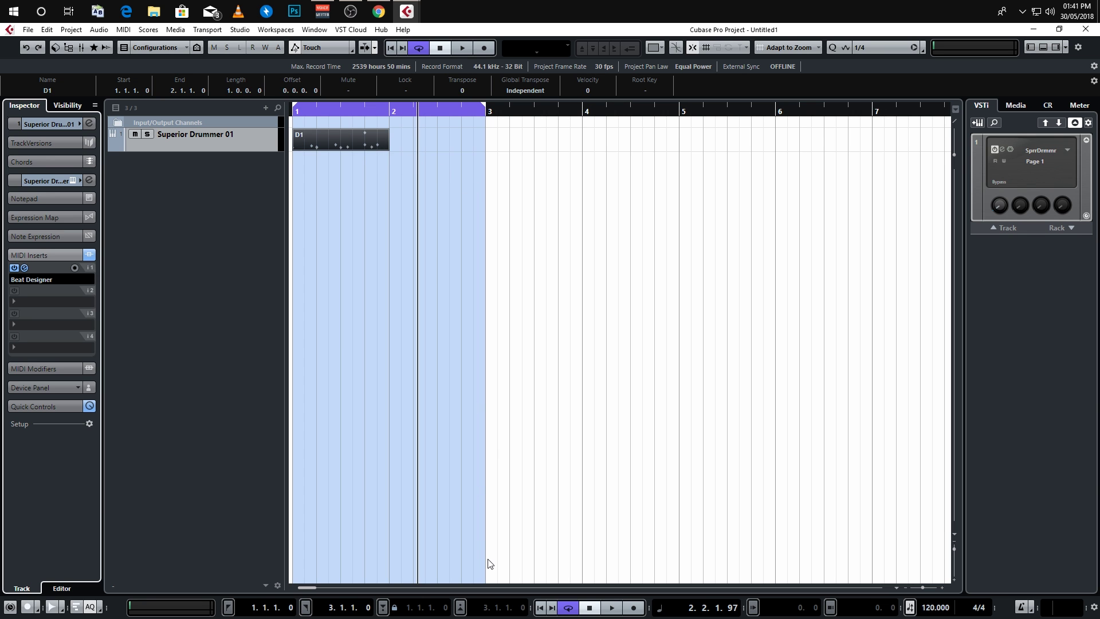
pyautogui.click(25, 267)
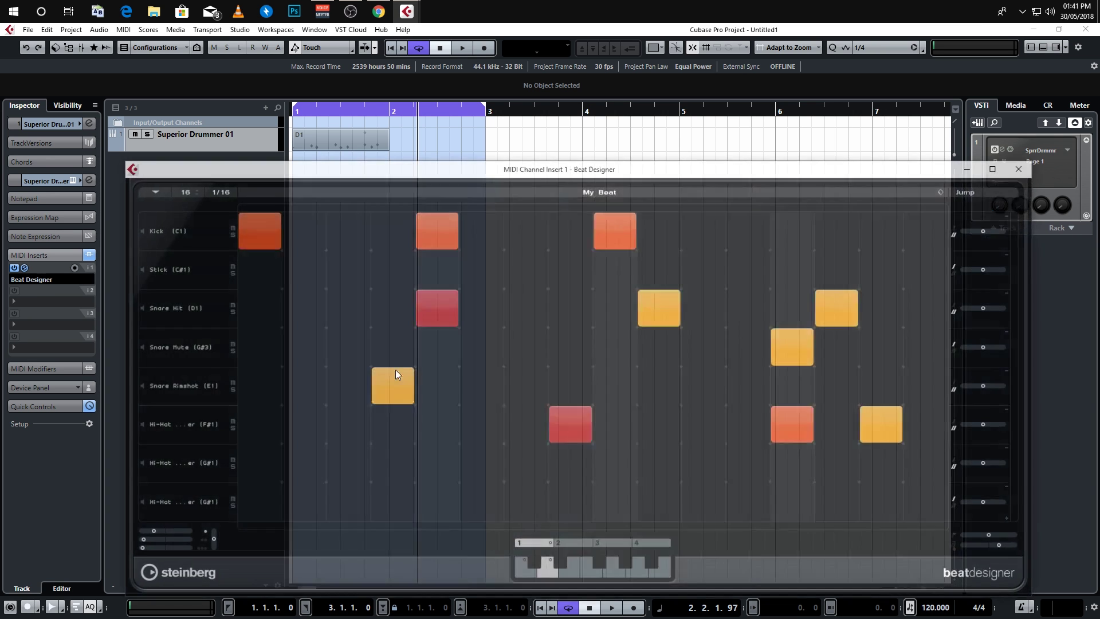
pyautogui.moveTo(527, 577); pyautogui.dragTo(407, 141)
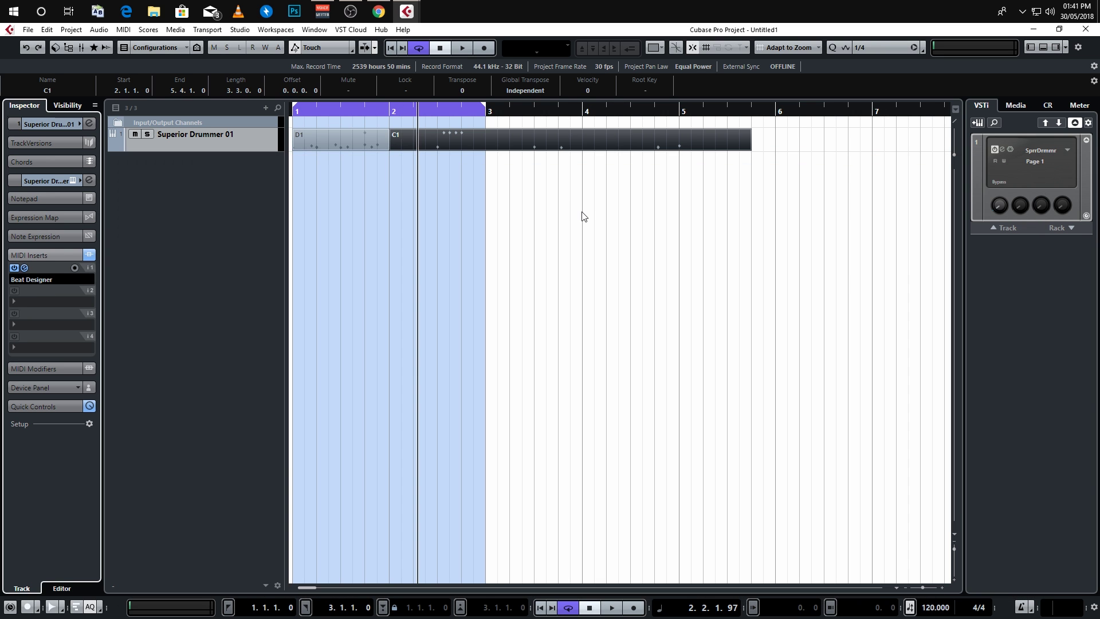
pyautogui.click(583, 217)
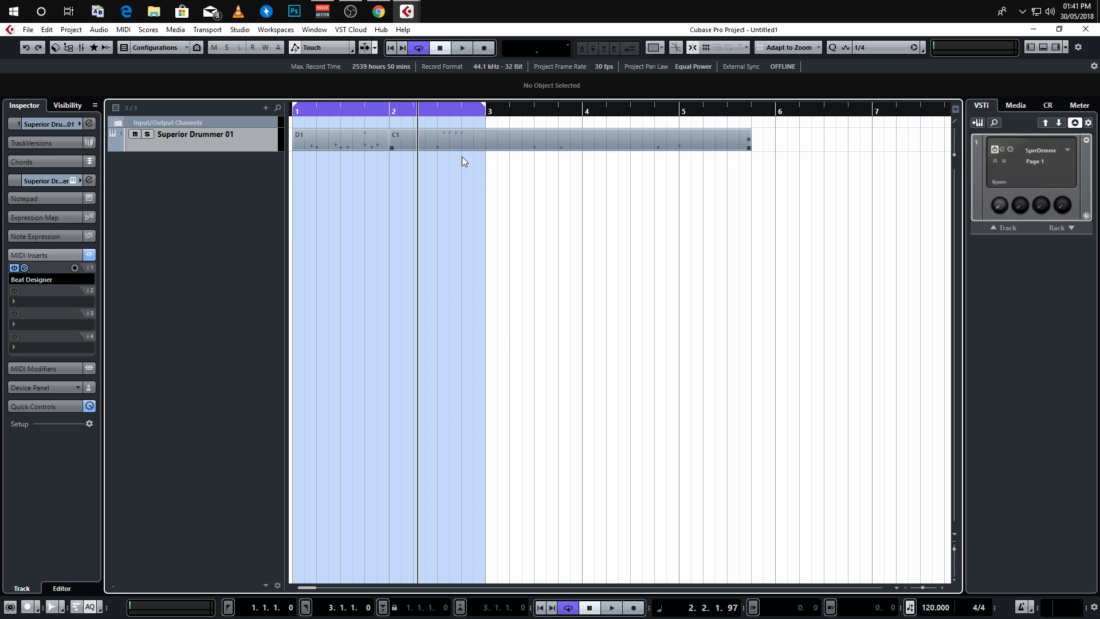
pyautogui.click(311, 133)
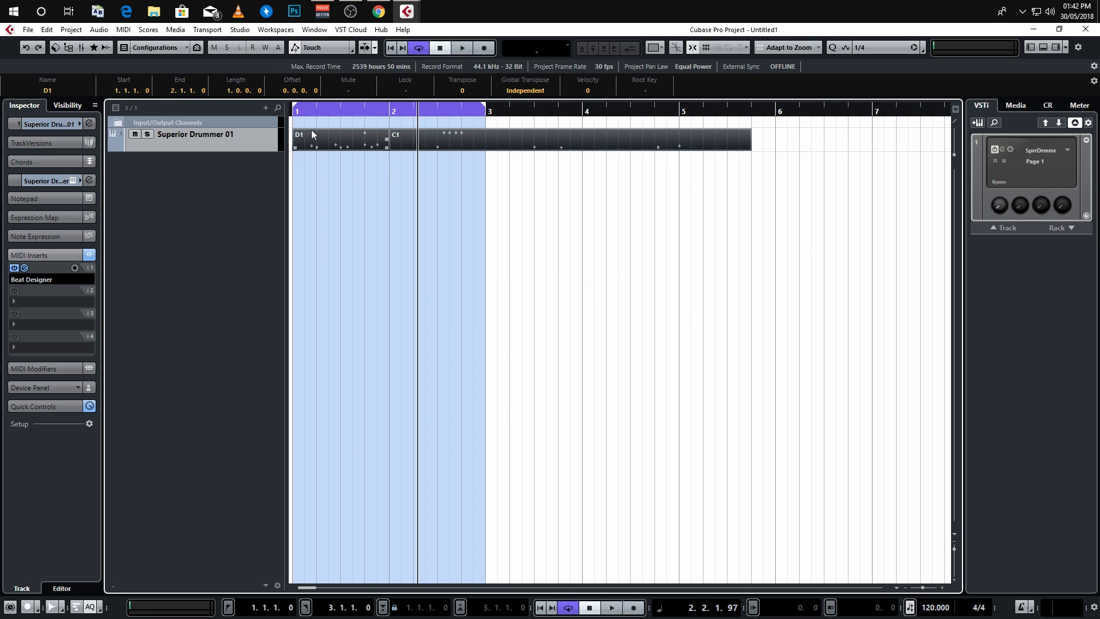
pyautogui.press('Delete')
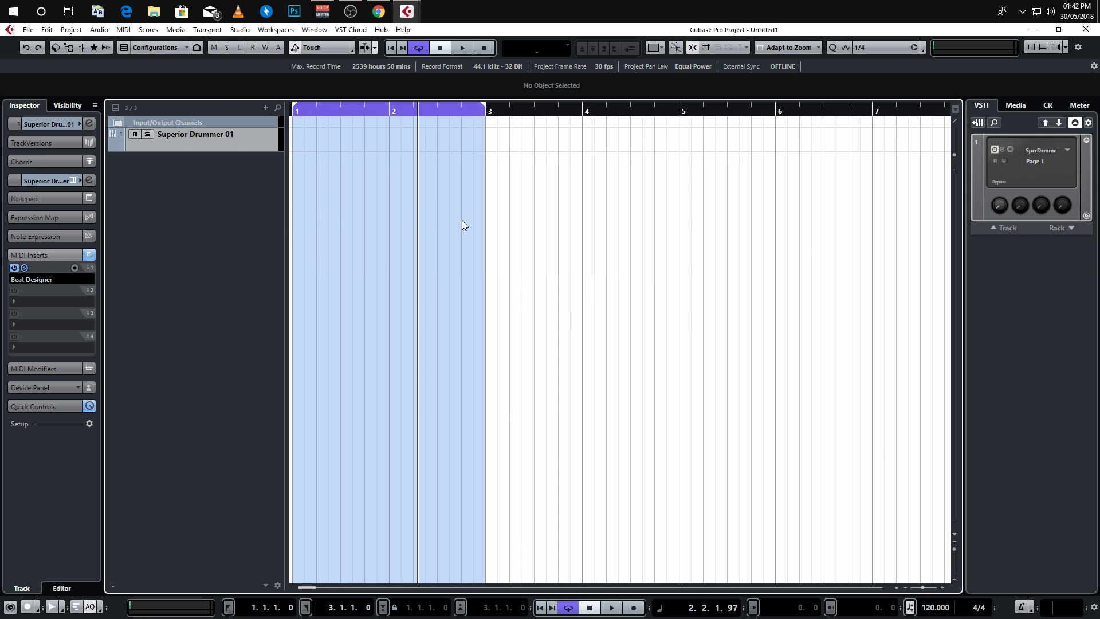
# - Load the factory Elektronika 110 preset after clearing the 'my beat' search, then play and stop it
pyautogui.click(25, 267)
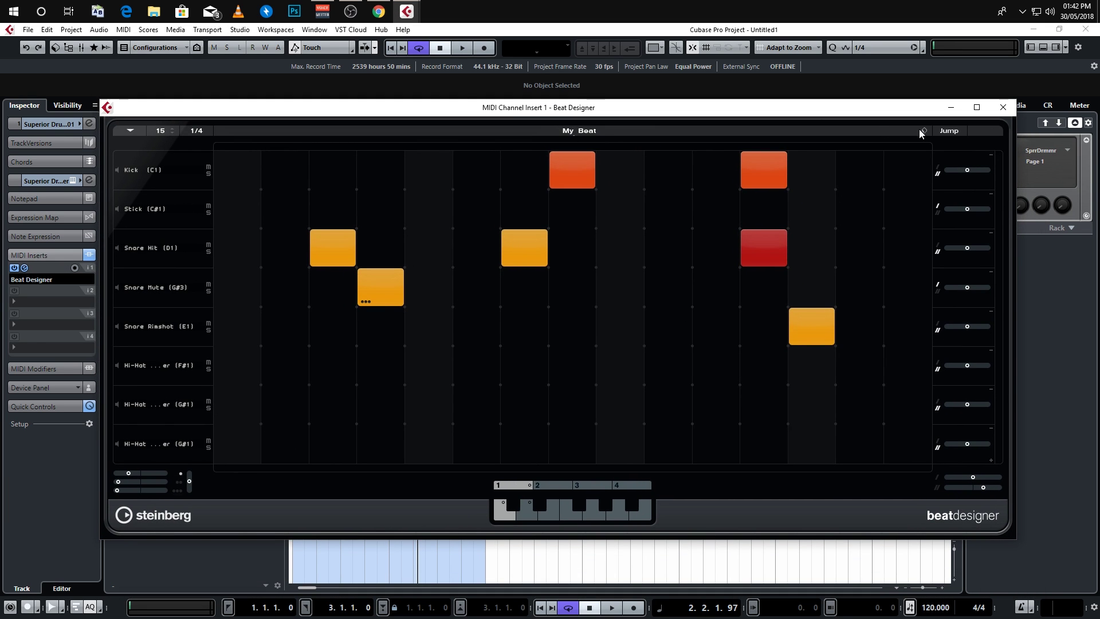
pyautogui.click(922, 130)
pyautogui.click(951, 153)
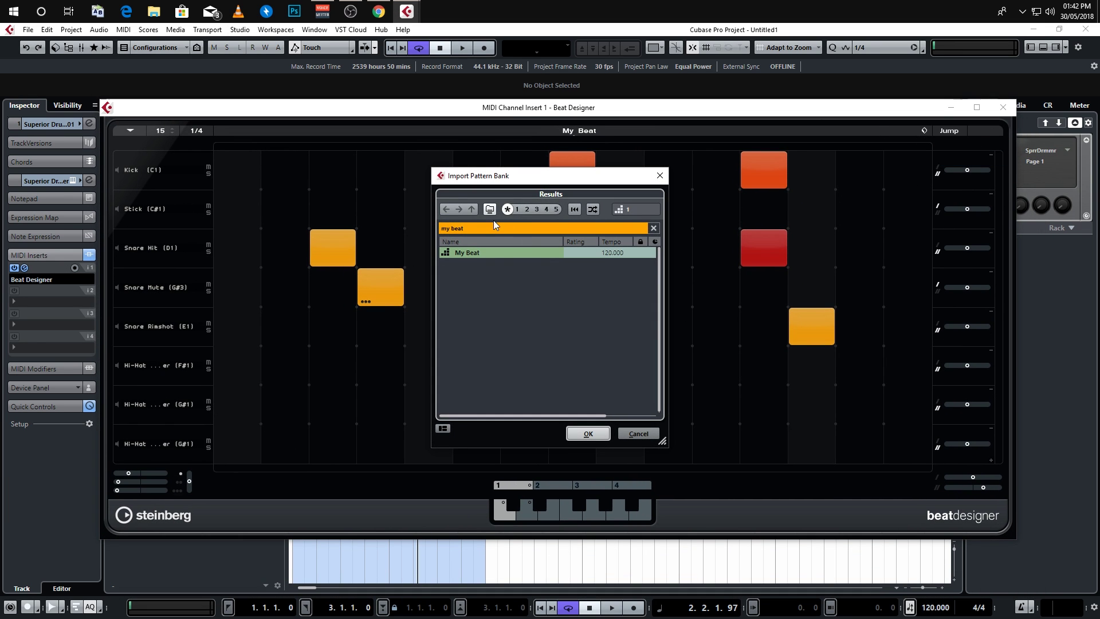
pyautogui.click(494, 227)
pyautogui.press('BackSpace')
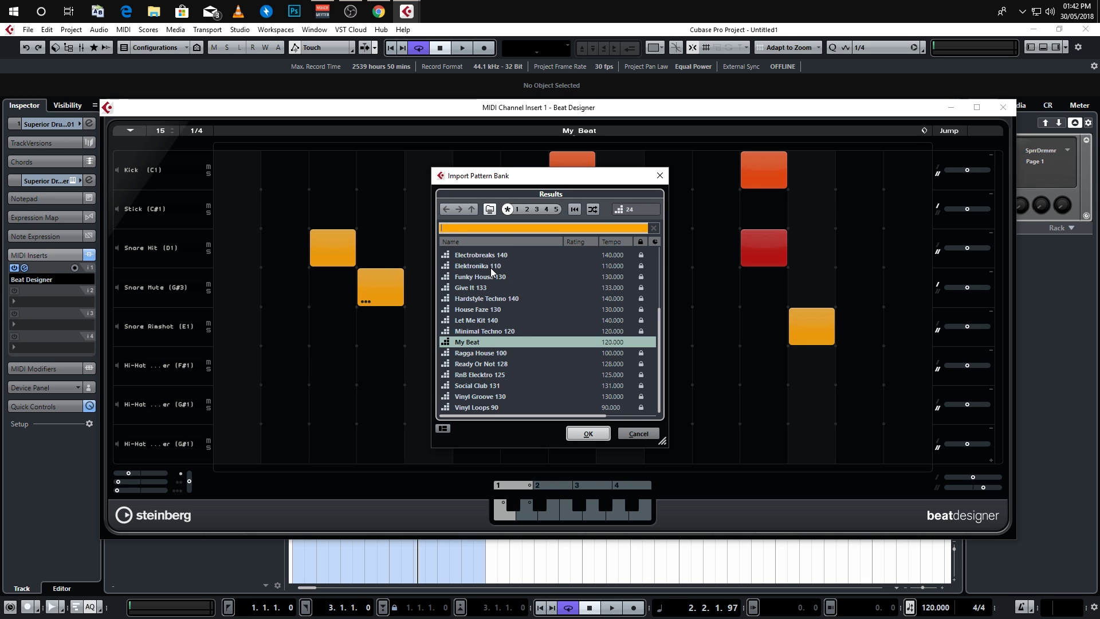
pyautogui.doubleClick(490, 267)
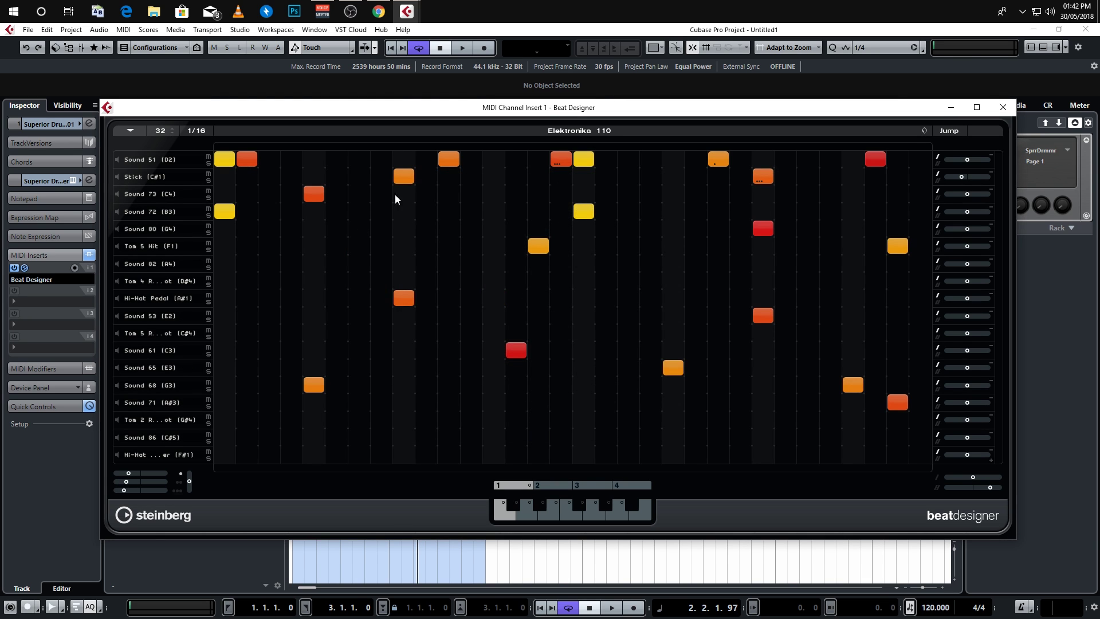
pyautogui.press('space')
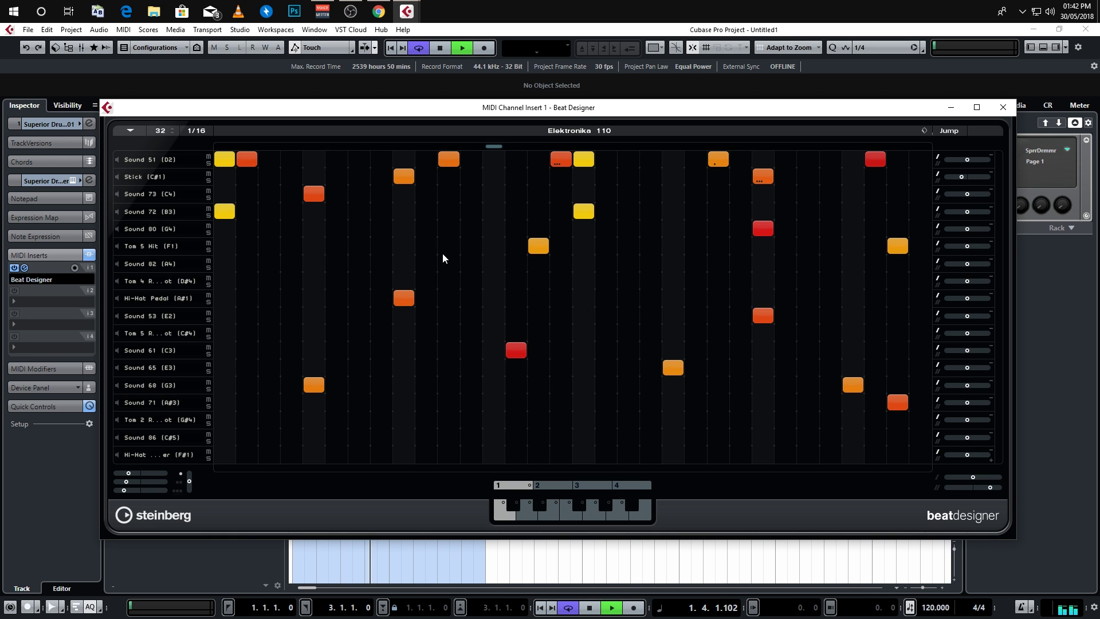
pyautogui.press('space')
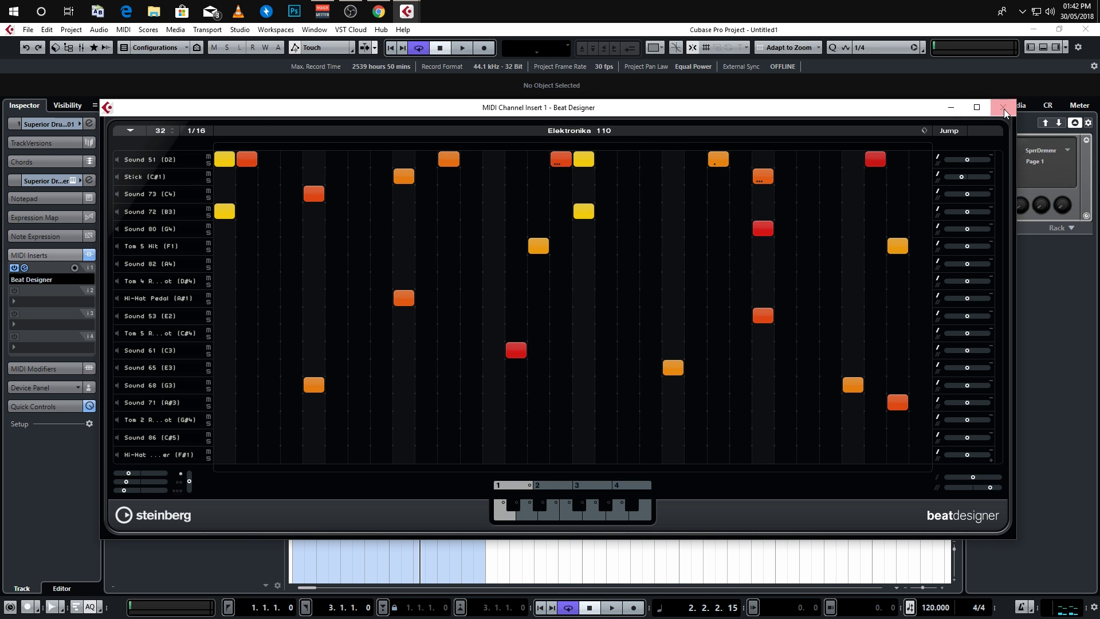
# - Reposition the Beat Designer window, narrow it from its right edge, and shift it right
pyautogui.moveTo(860, 108); pyautogui.dragTo(819, 122)
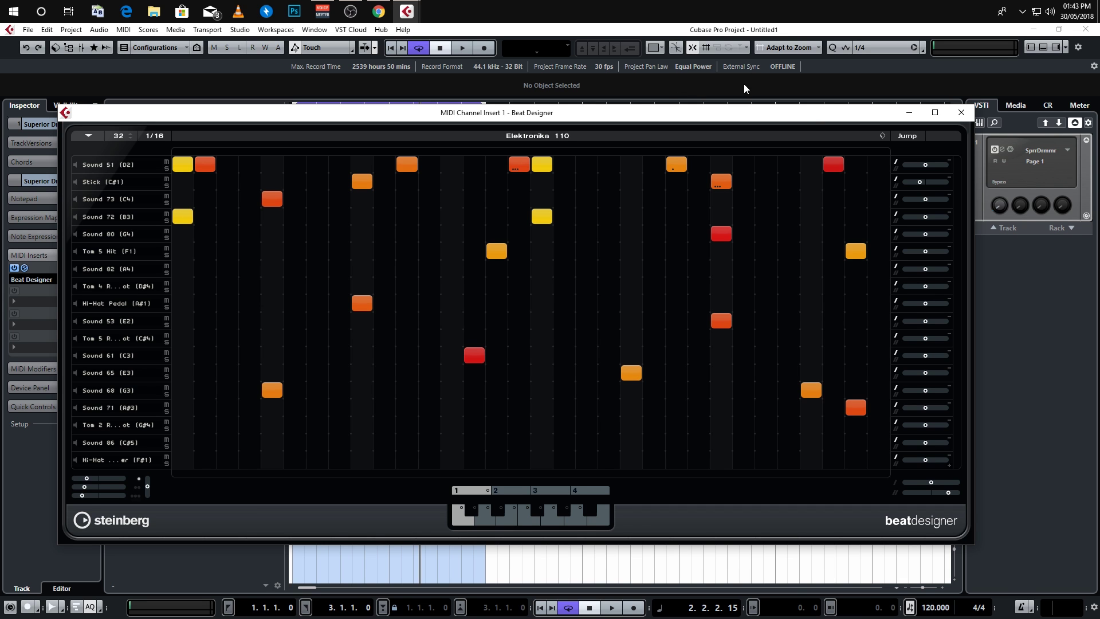
pyautogui.moveTo(600, 117); pyautogui.dragTo(646, 137)
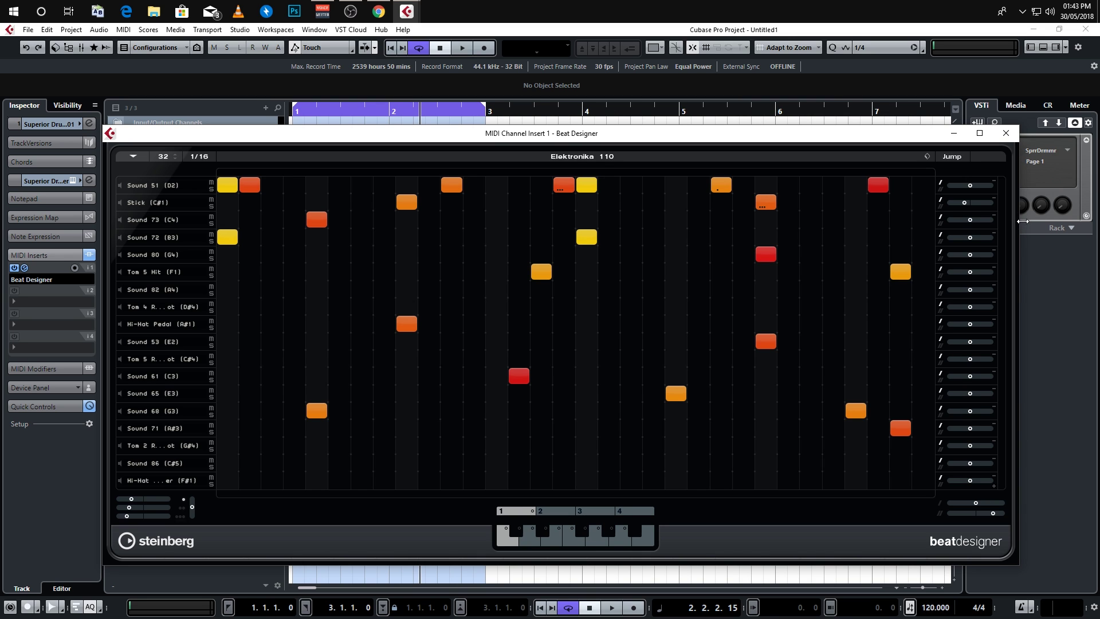
pyautogui.moveTo(1018, 220); pyautogui.dragTo(911, 231)
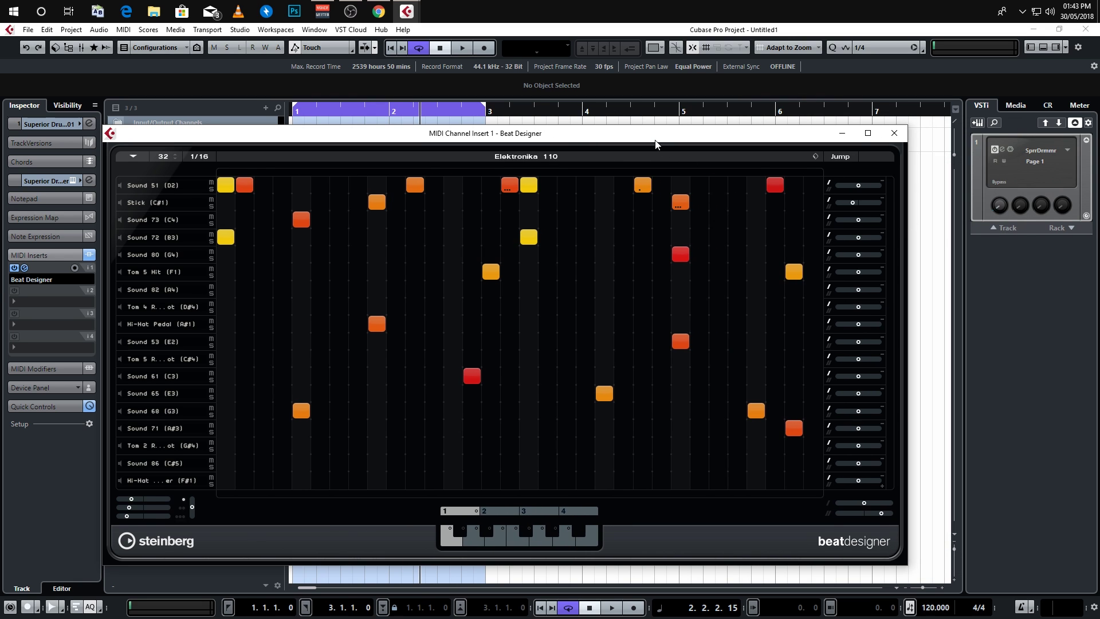
pyautogui.moveTo(655, 135); pyautogui.dragTo(735, 127)
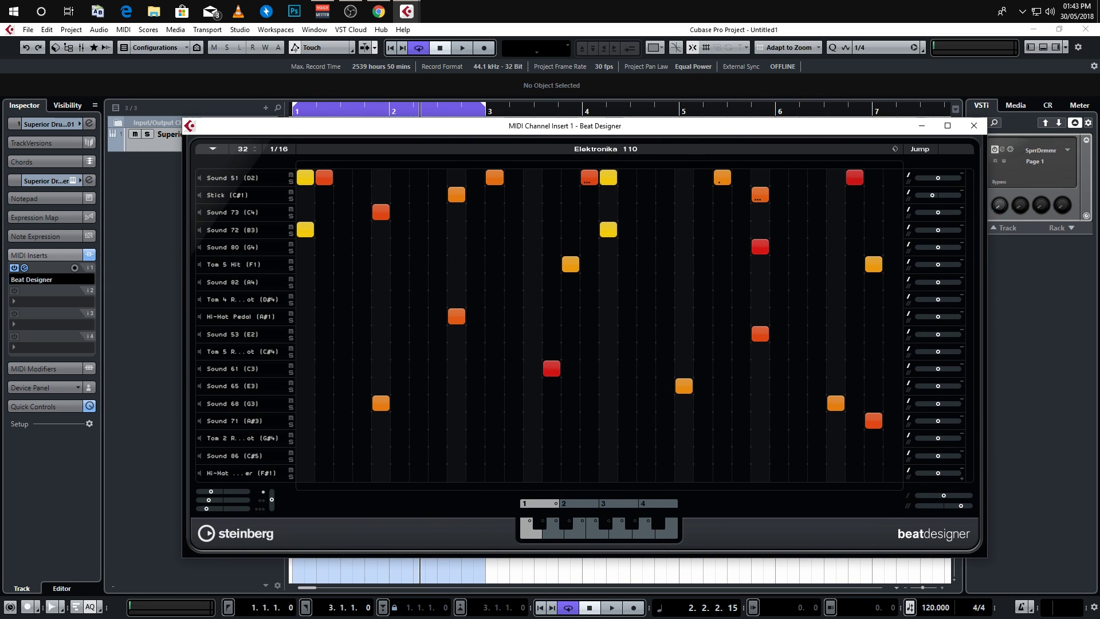